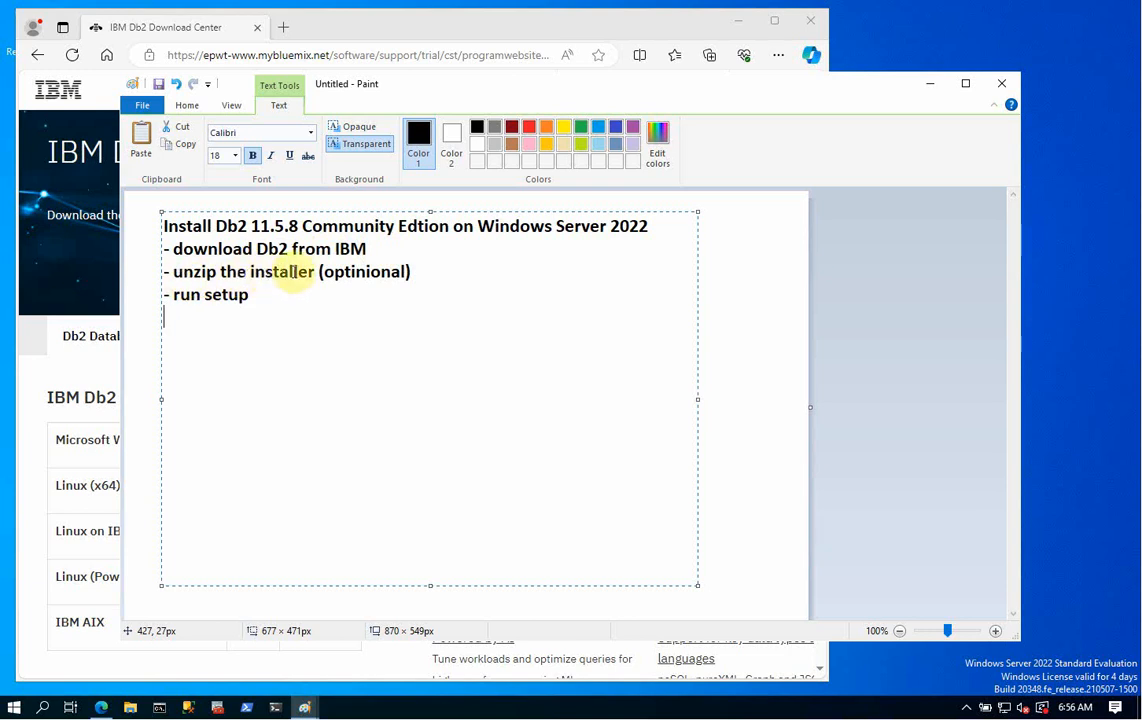
- Minimise the Paint window that holds the Db2 11.5.8 install checklist
left_click(925, 88)
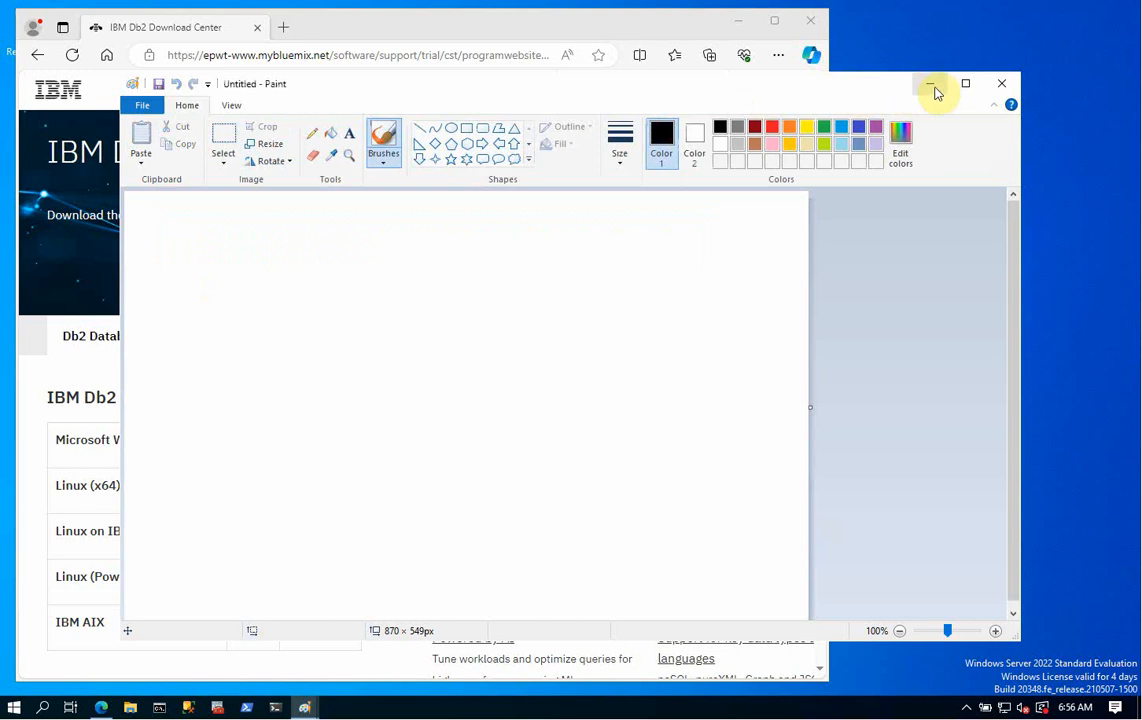
- Close the blank Paint canvas and minimise the Edge Db2 Download Center page
left_click(1002, 84)
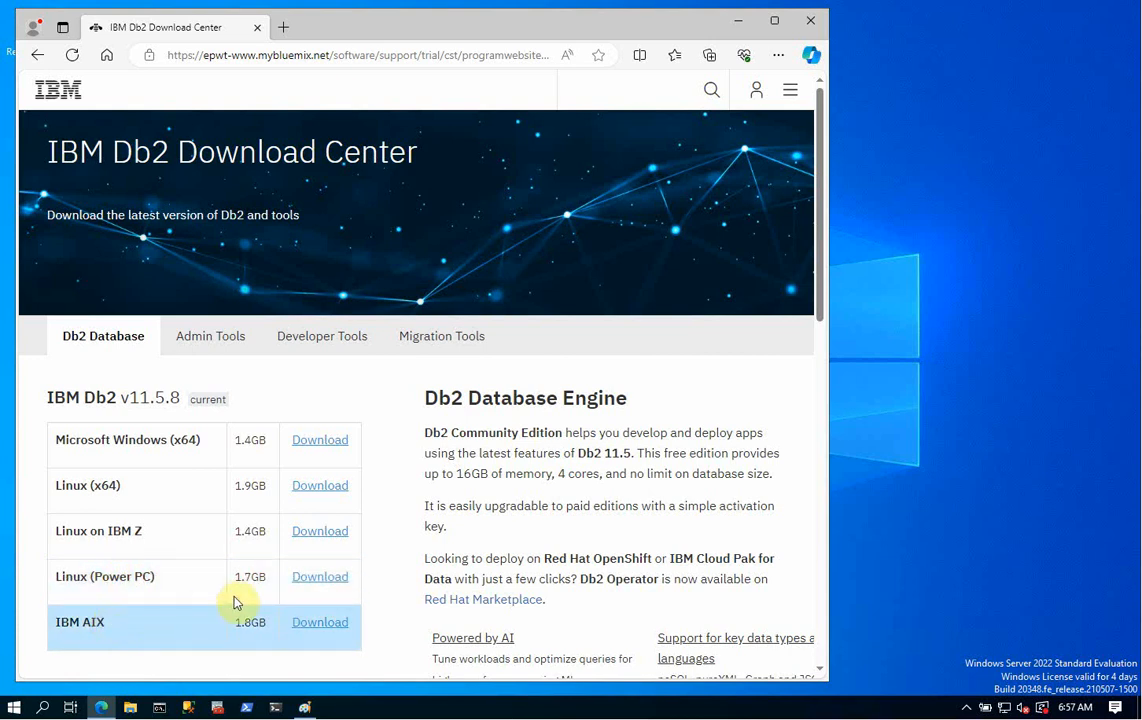
left_click(738, 24)
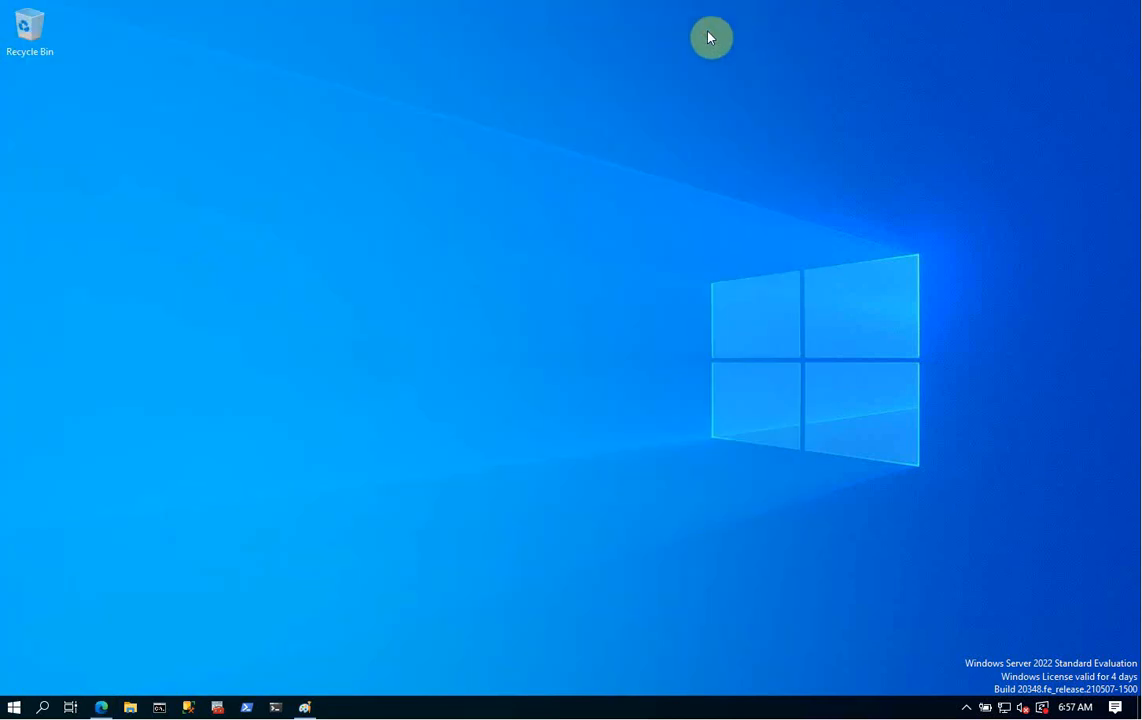
- In Explorer's Downloads folder, try the Db2 installer package, then cancel its self-extractor
left_click(131, 708)
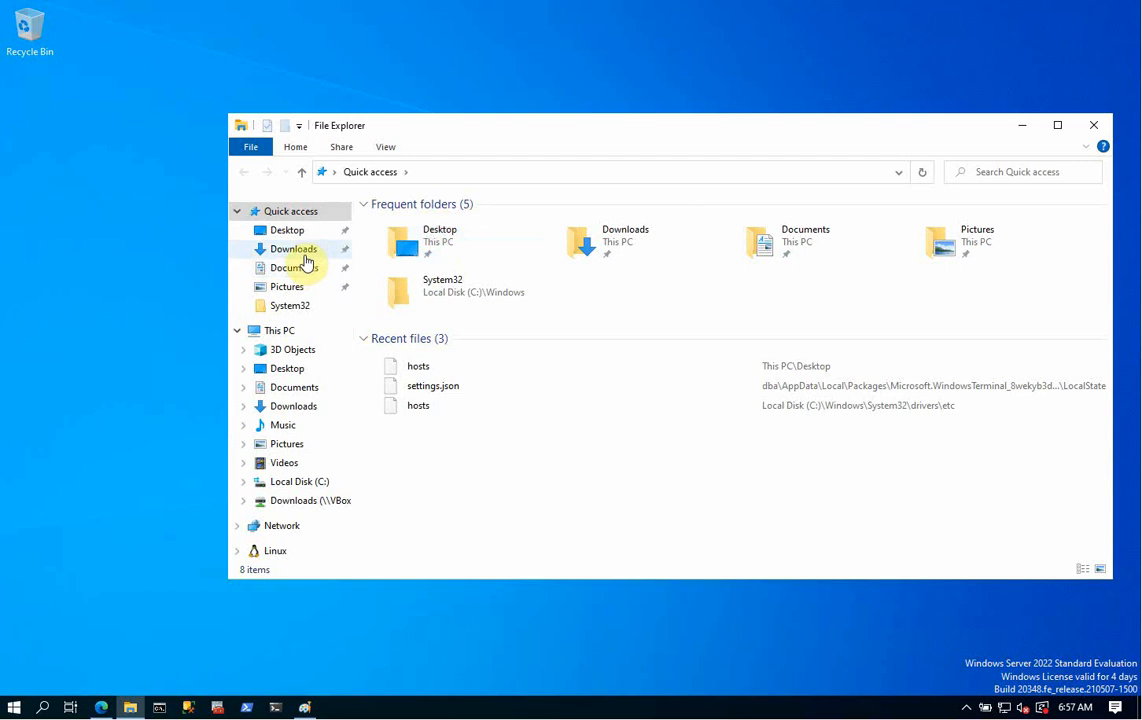
left_click(295, 250)
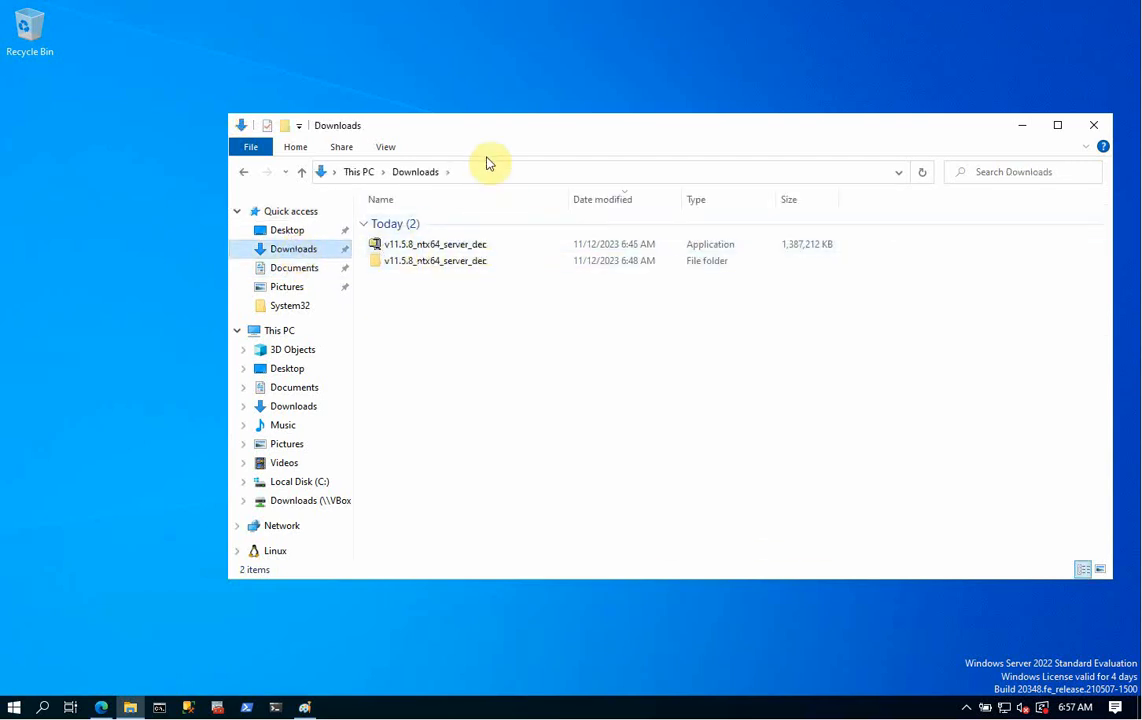
left_click_drag(482, 127, 342, 122)
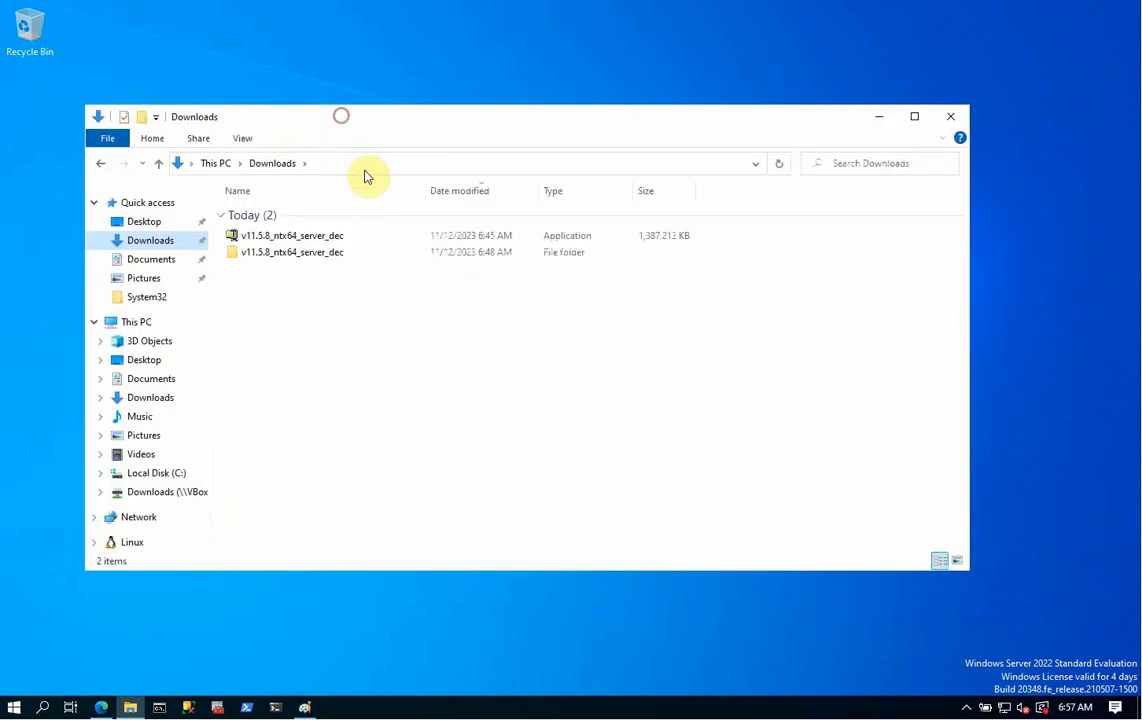
double_click(290, 240)
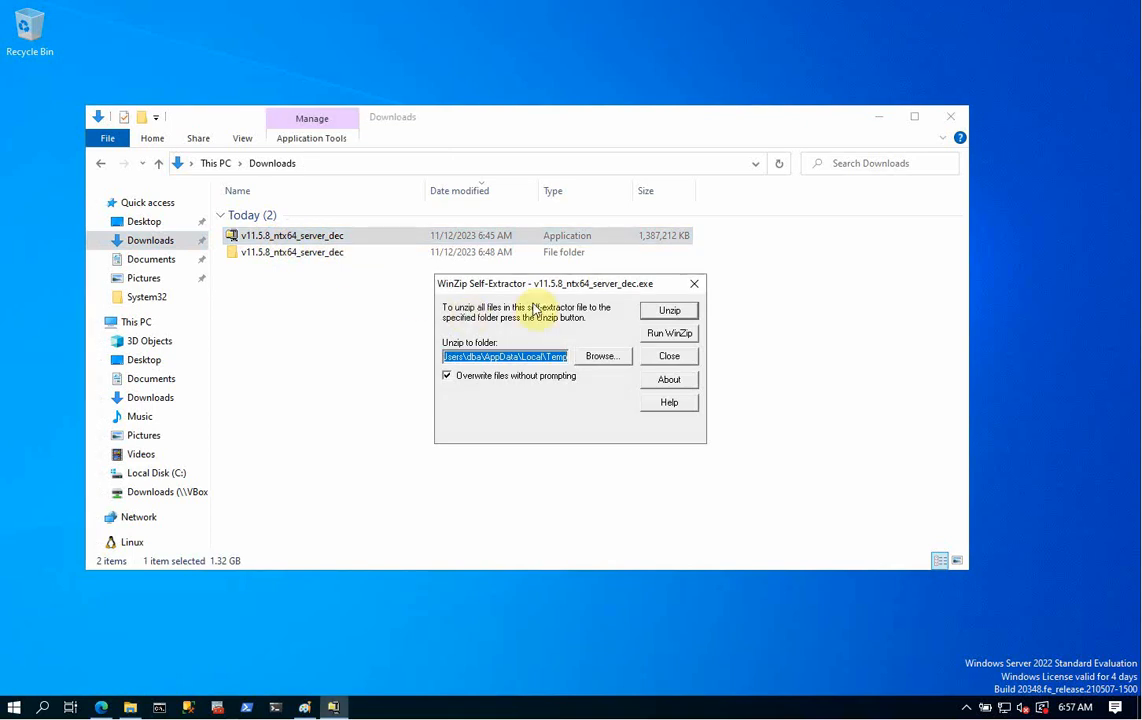
left_click(676, 357)
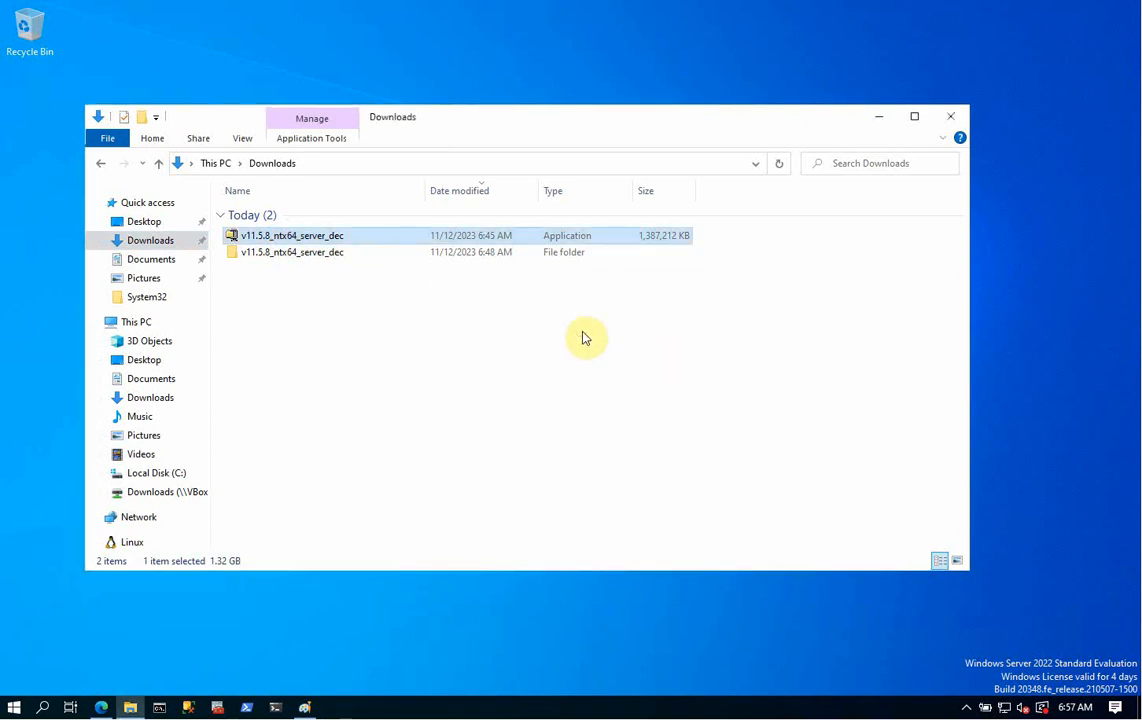
- Open v11.5.8_ntx64_server_dec > SERVER_DEC and run setup as administrator
right_click(283, 240)
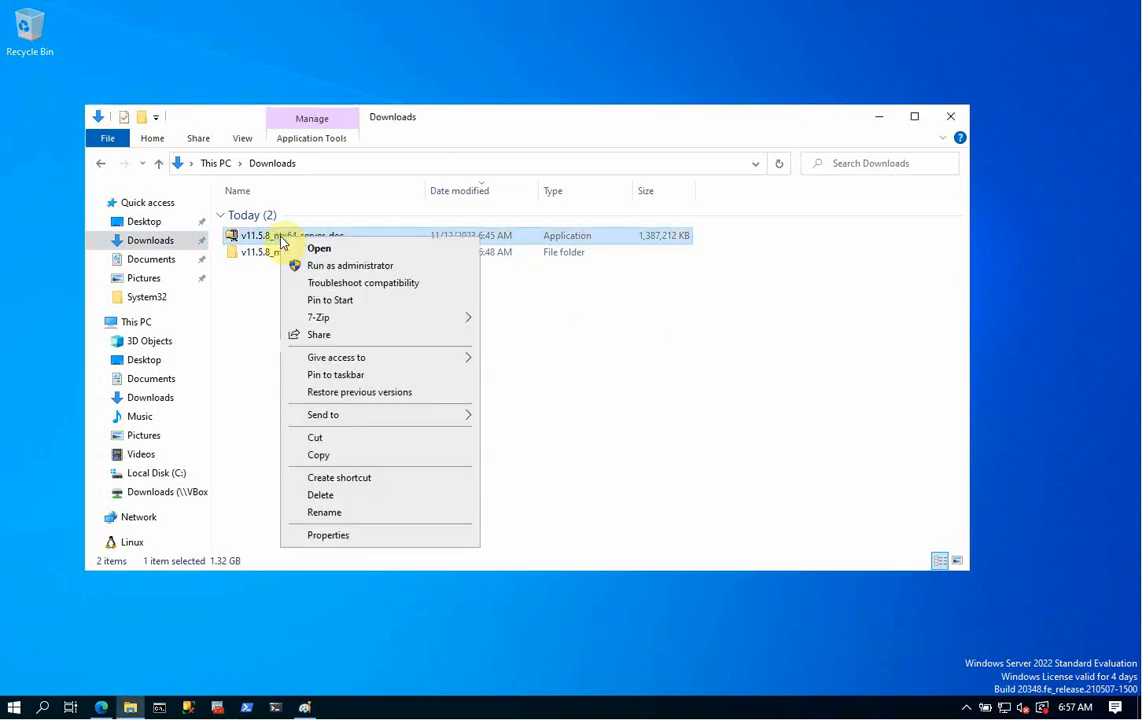
mouse_move(334, 319)
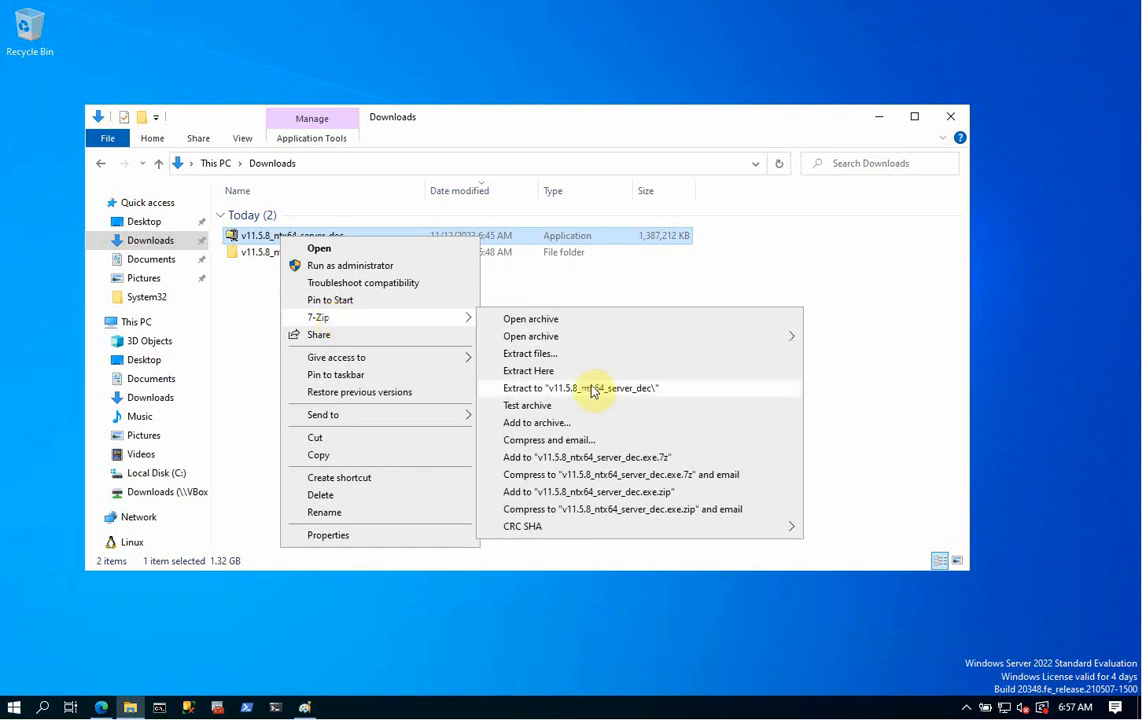
left_click(822, 260)
left_click(261, 254)
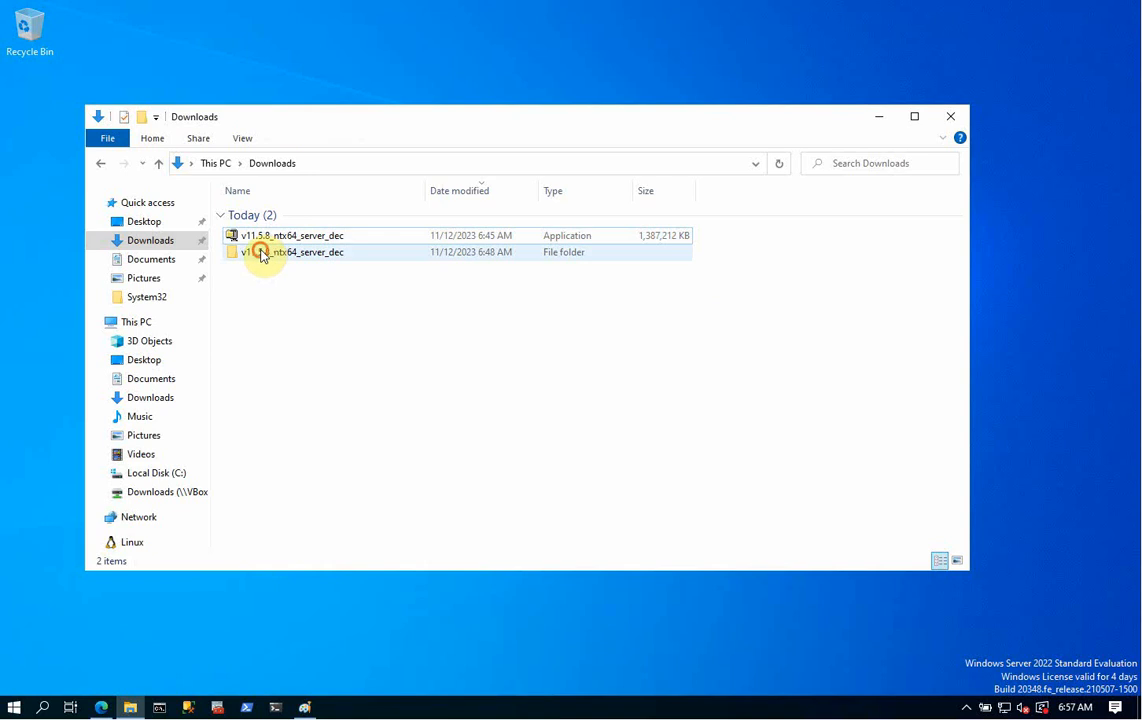
double_click(261, 254)
left_click(242, 214)
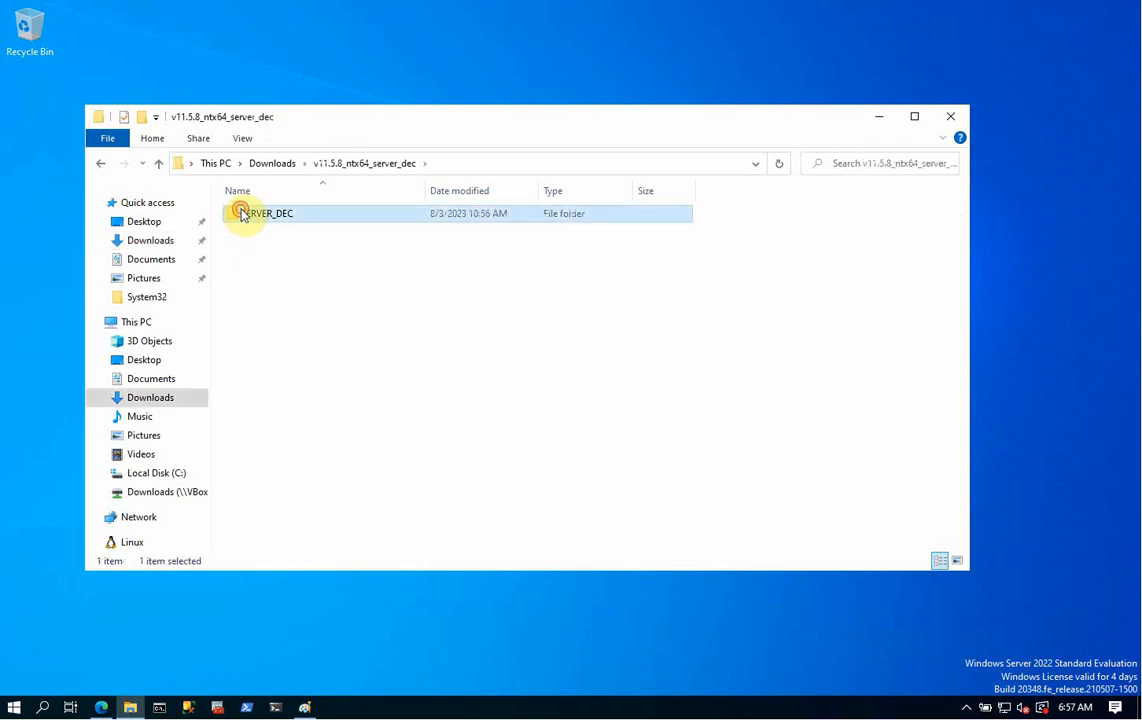
double_click(242, 214)
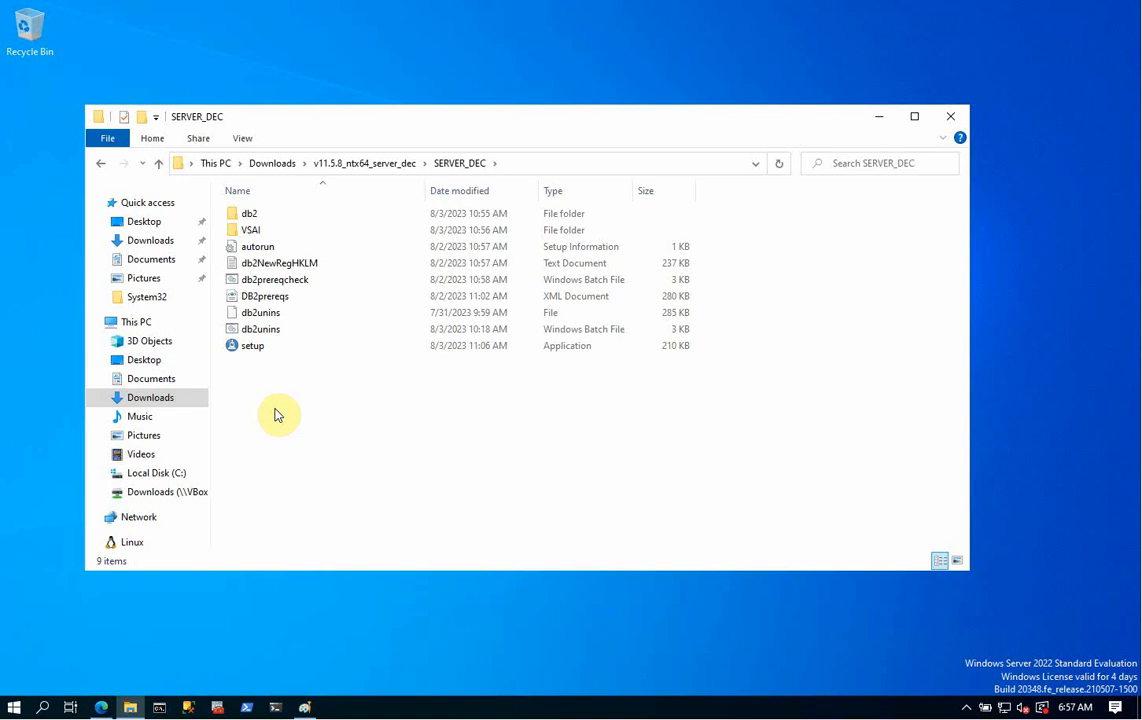
right_click(244, 349)
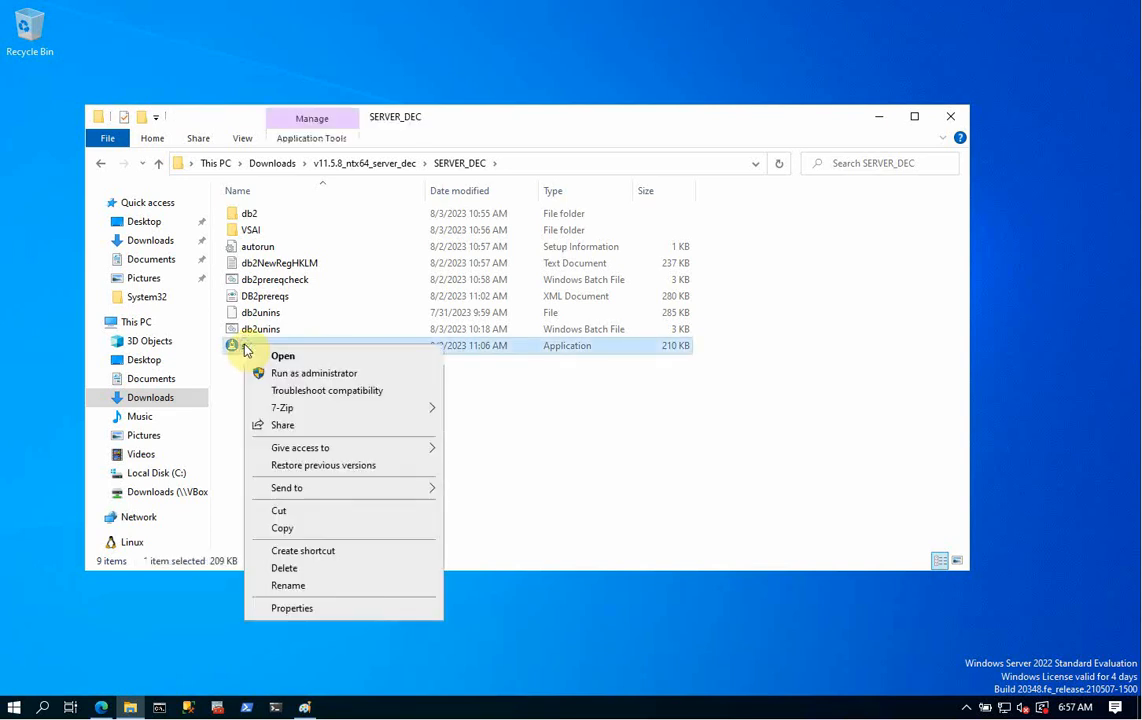
left_click(320, 374)
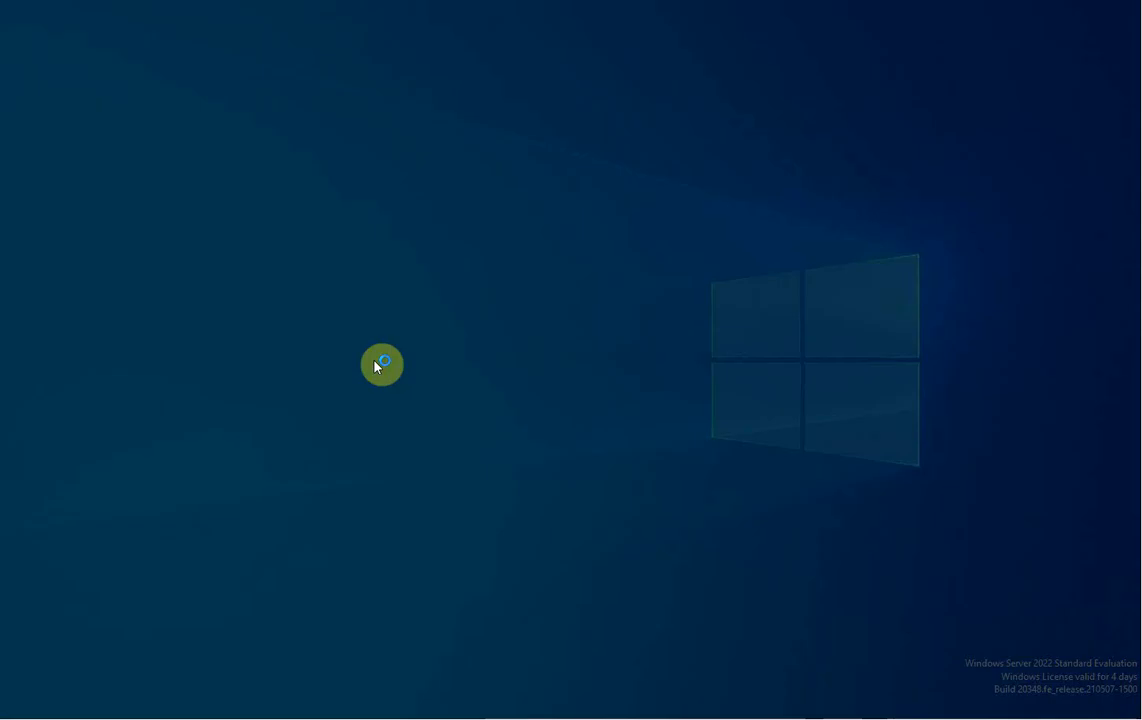
- Approve elevation, then choose Install New for Db2 Community Edition under Install a Product
left_click(505, 460)
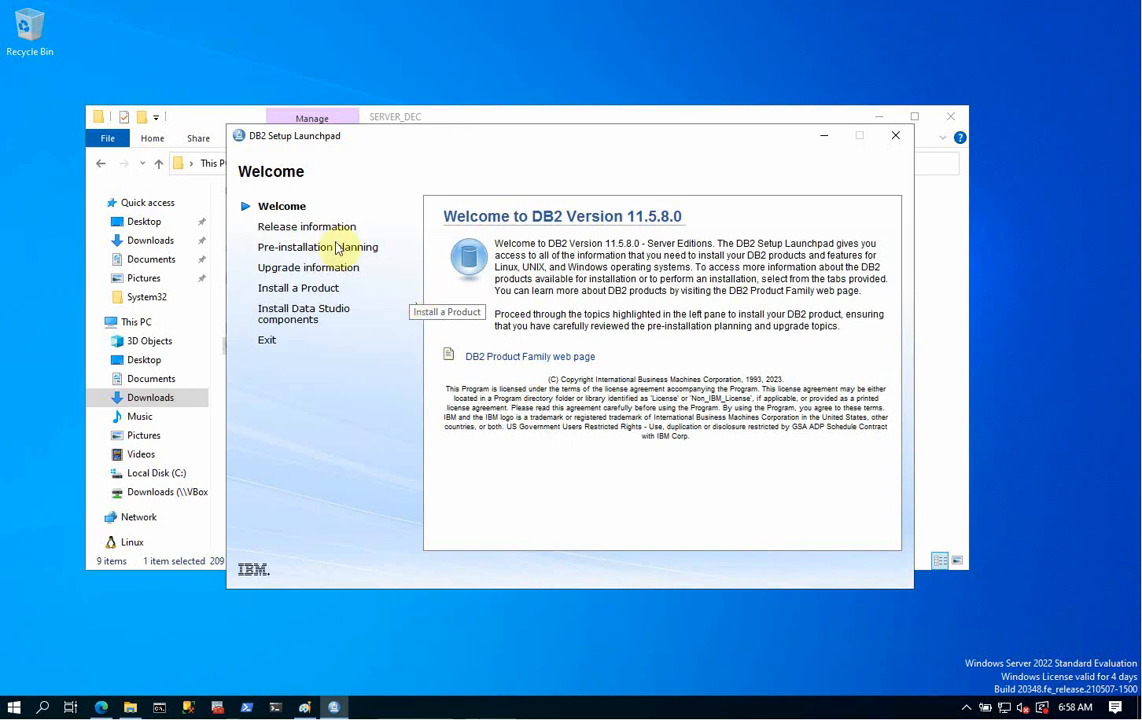
left_click(300, 290)
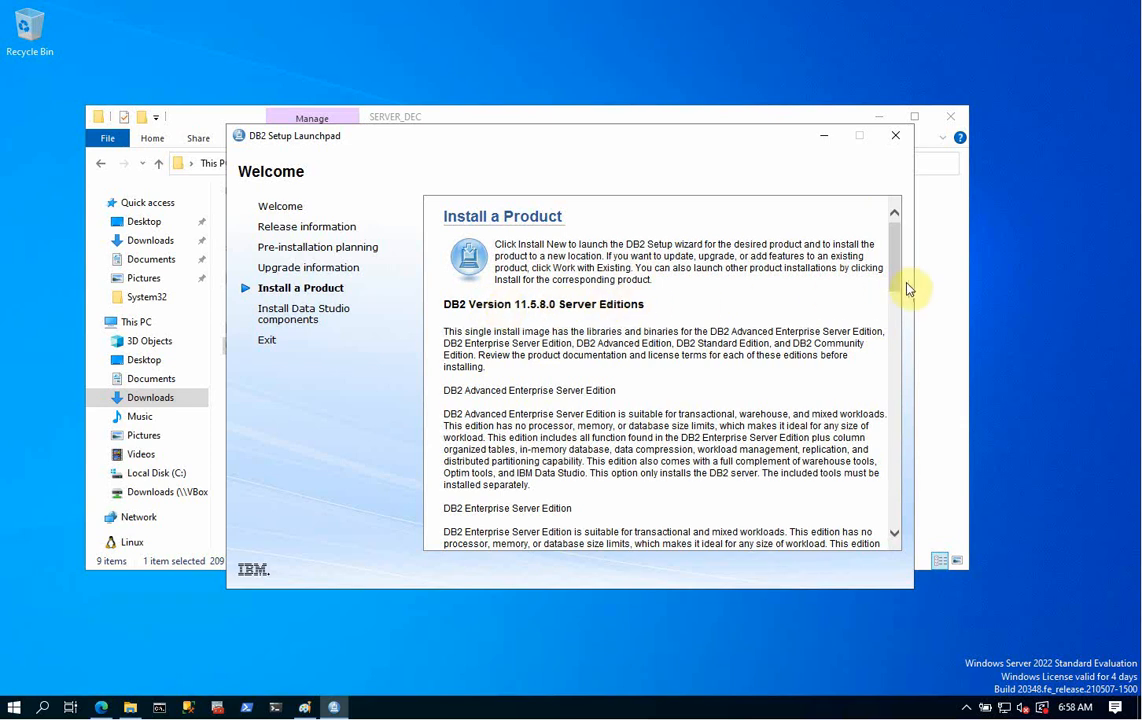
left_click_drag(896, 281, 897, 300)
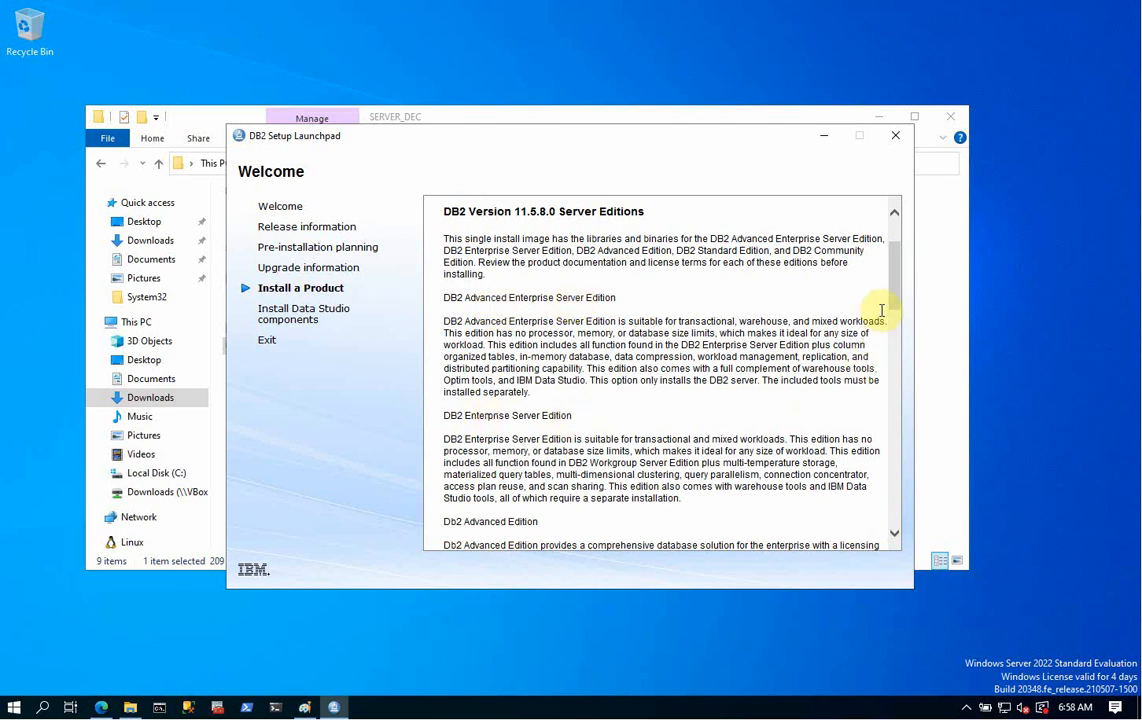
mouse_move(892, 301)
left_mouse_down()
mouse_move(892, 454)
mouse_move(876, 283)
left_mouse_up()
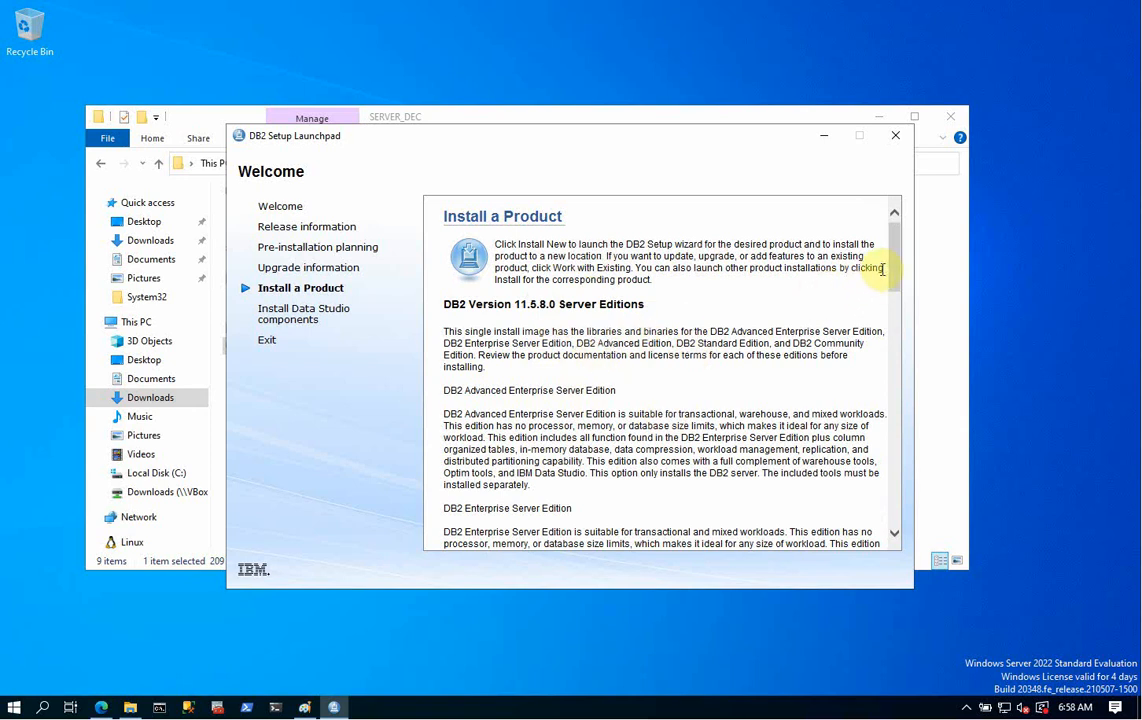
left_click_drag(891, 270, 908, 438)
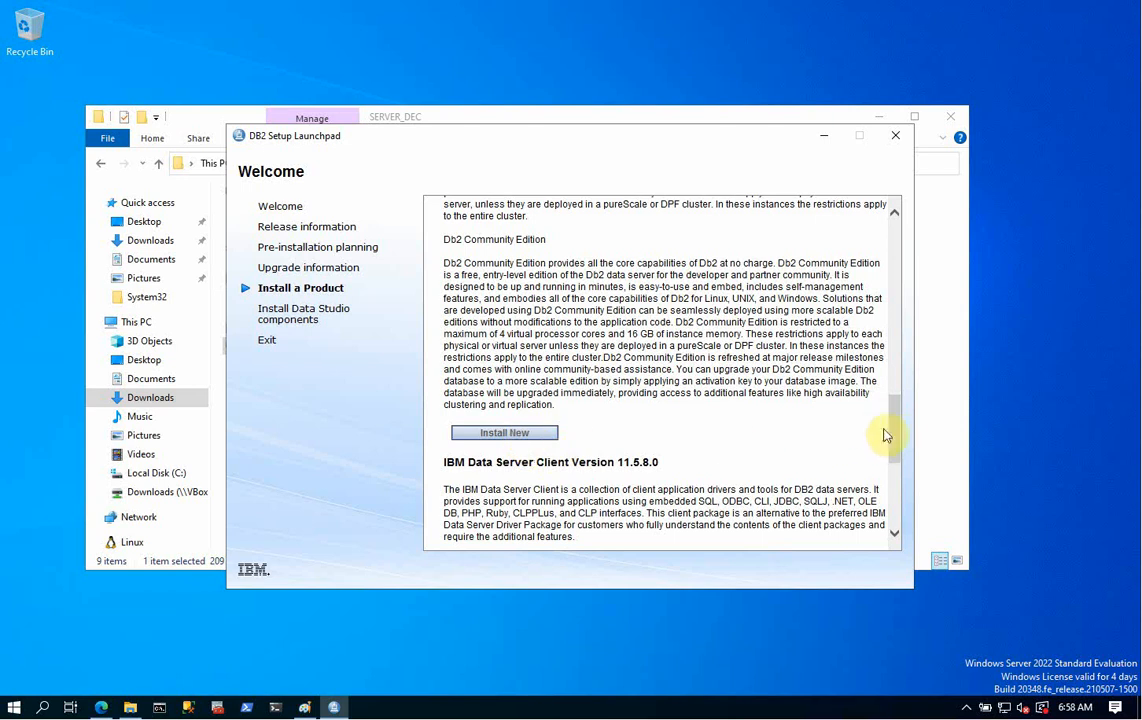
left_click_drag(892, 432, 897, 465)
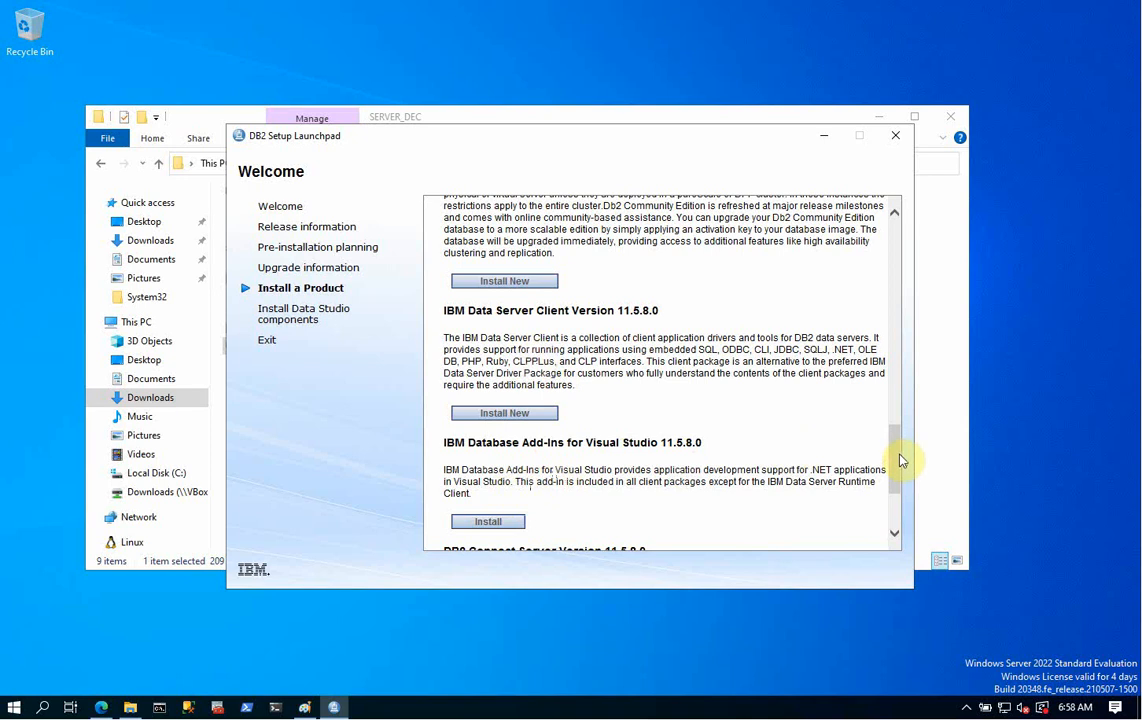
left_click_drag(900, 460, 891, 421)
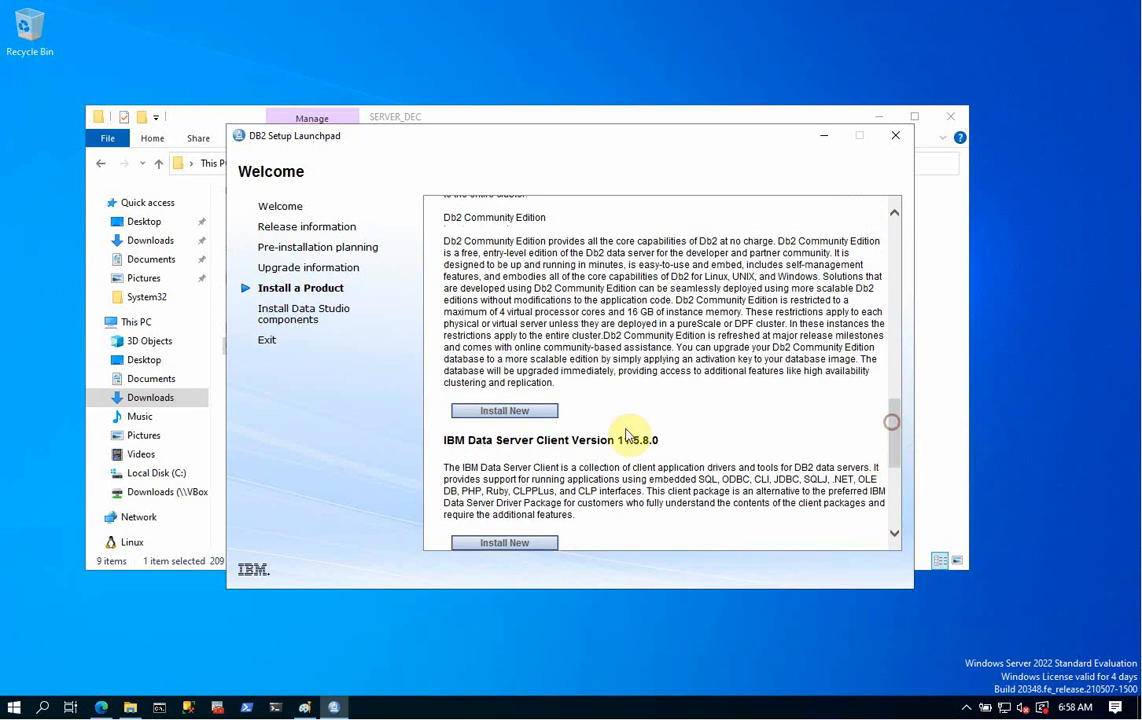
left_click(503, 410)
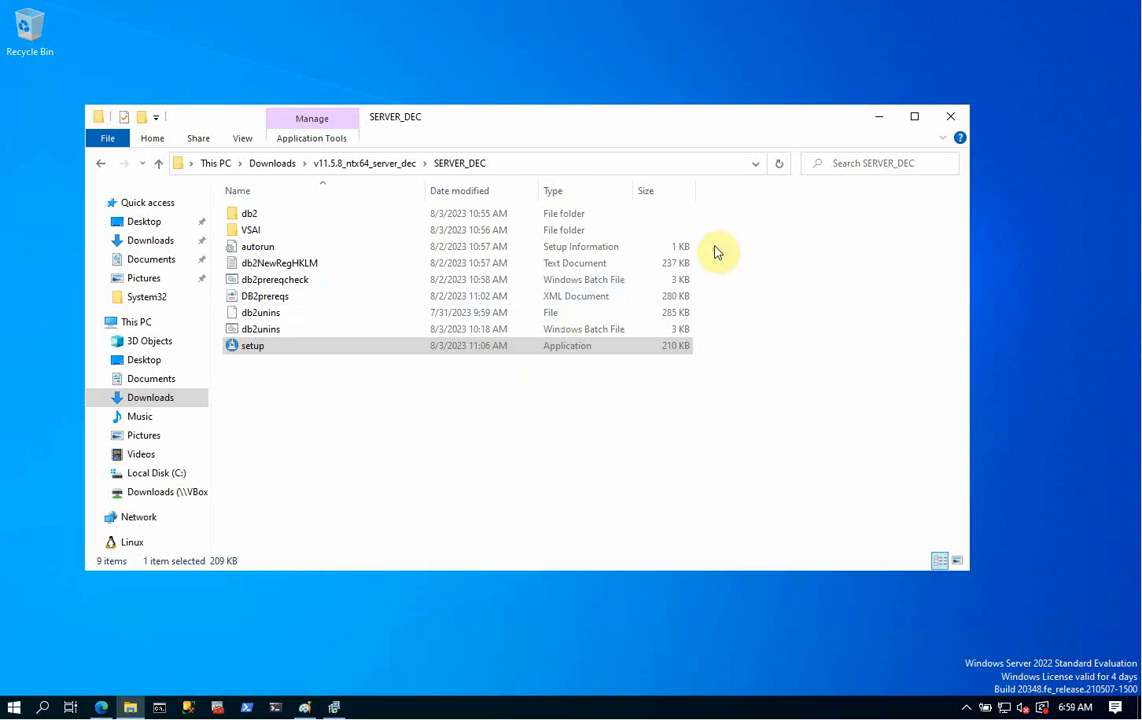
- Minimise Explorer, pass the welcome page and accept both IBM and non-IBM license terms
left_click(878, 117)
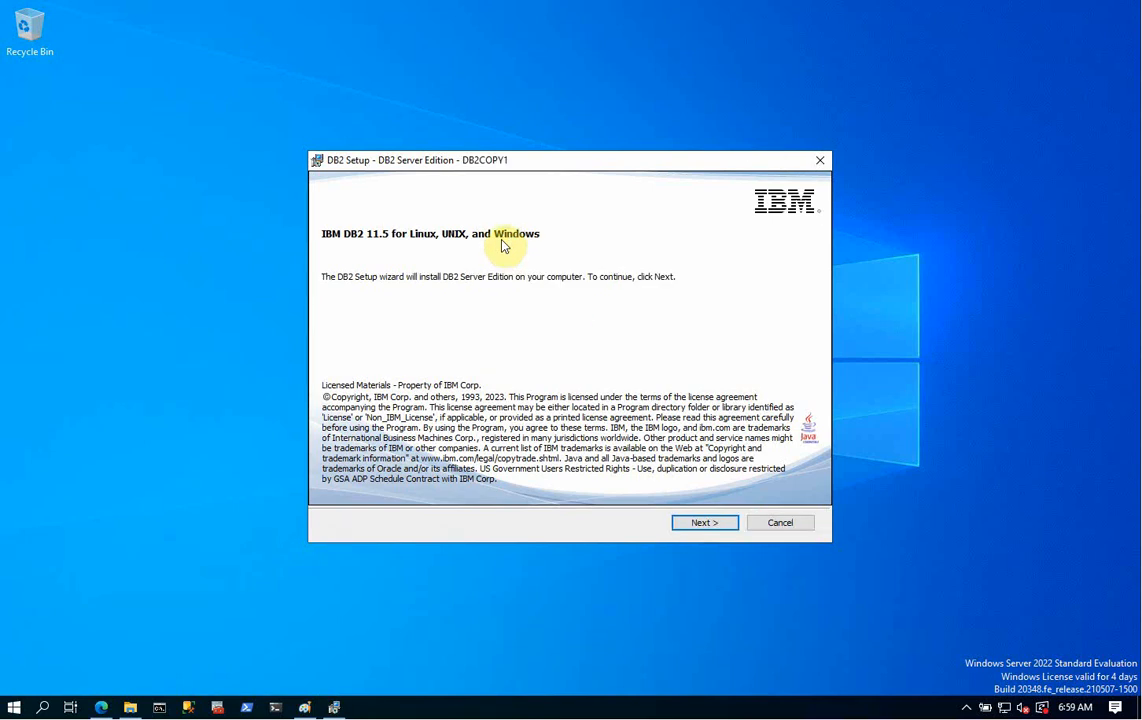
left_click(688, 523)
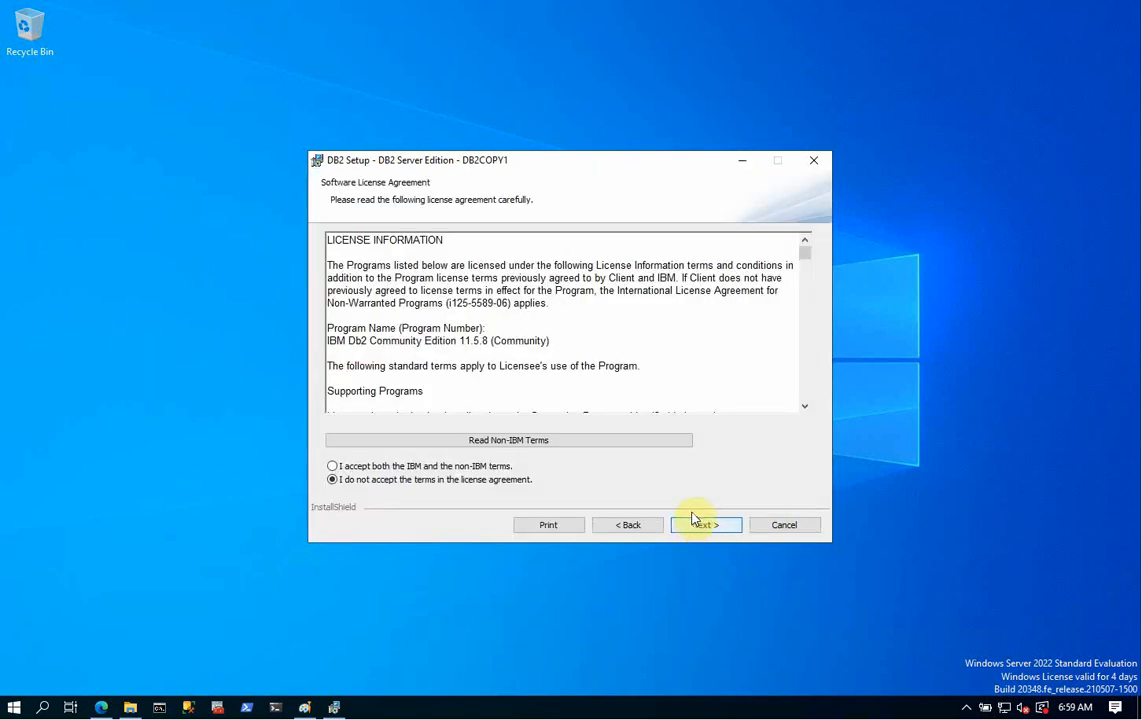
left_click(476, 466)
left_click(706, 526)
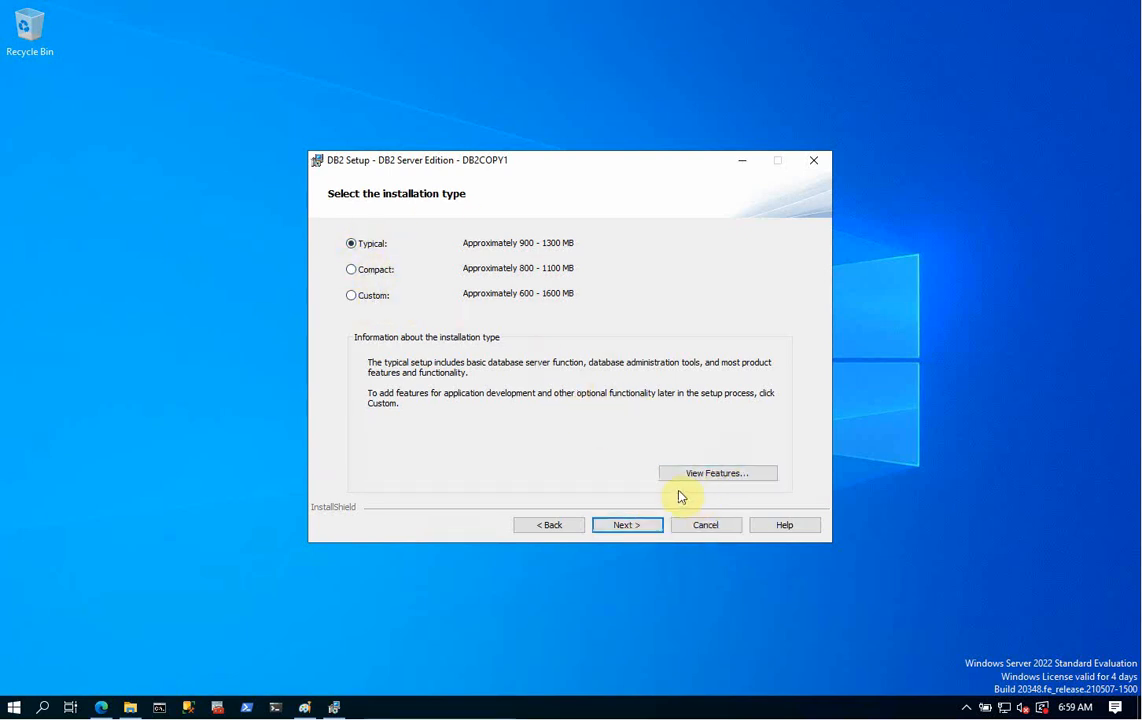
- Review the Typical installation's feature list and keep Typical
left_click(736, 476)
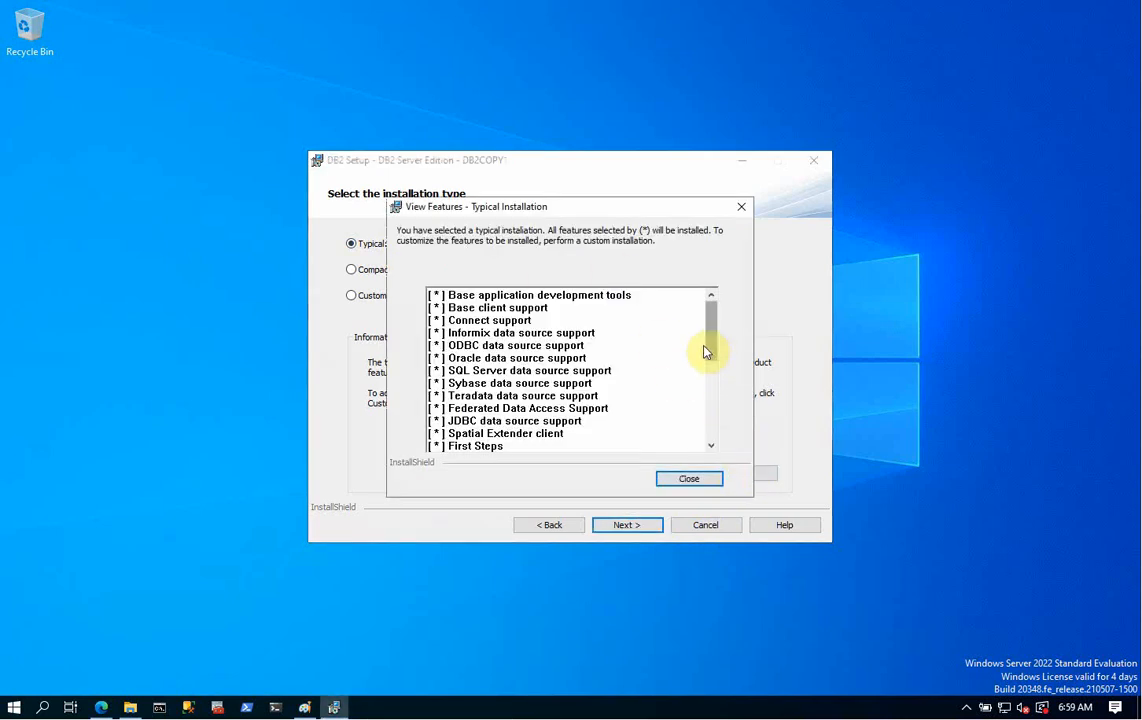
left_click_drag(711, 342, 711, 432)
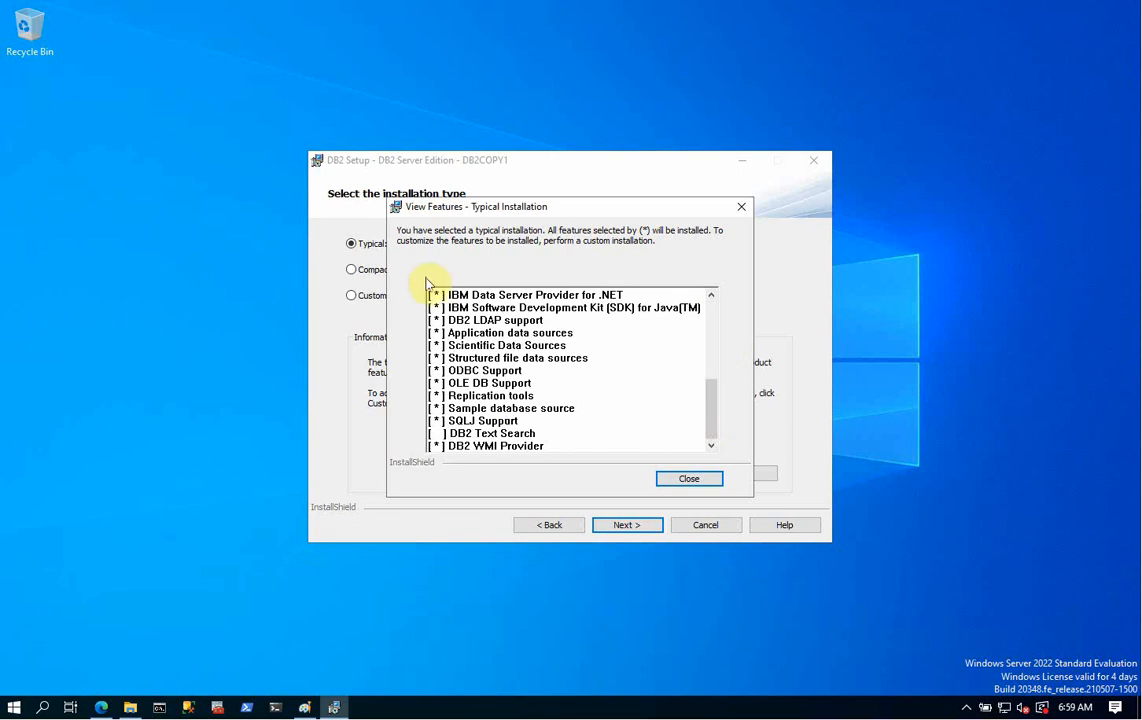
left_click(689, 478)
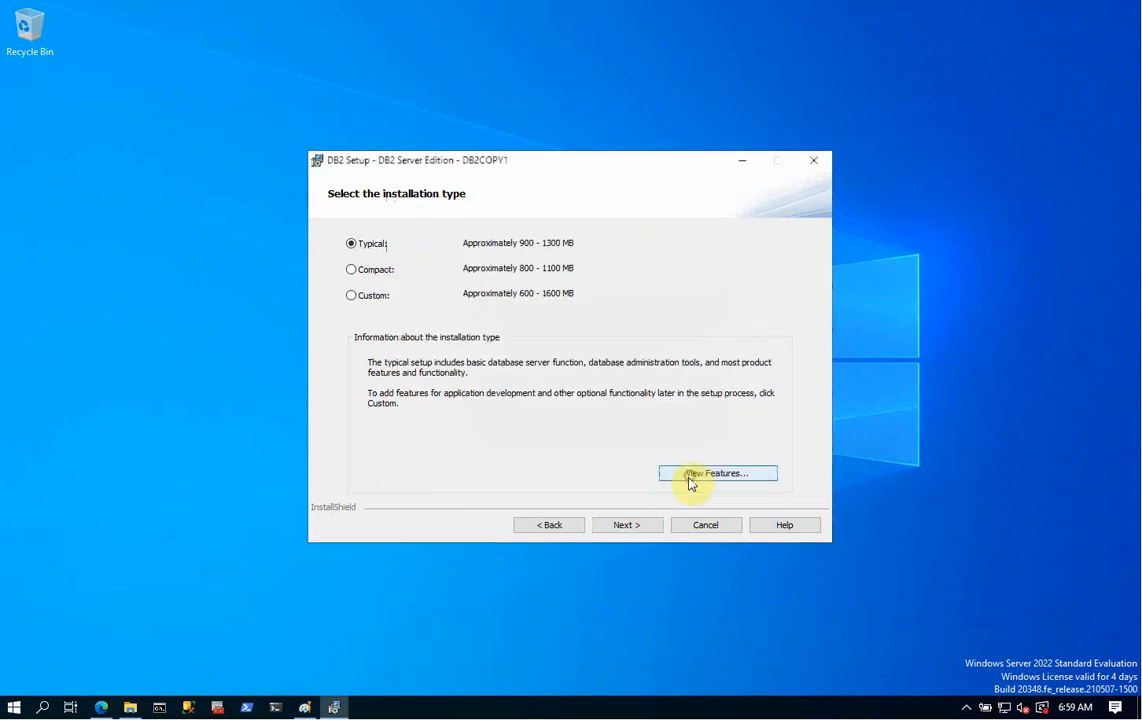
- Choose to install DB2 Server Edition on this computer without a response file
left_click(627, 521)
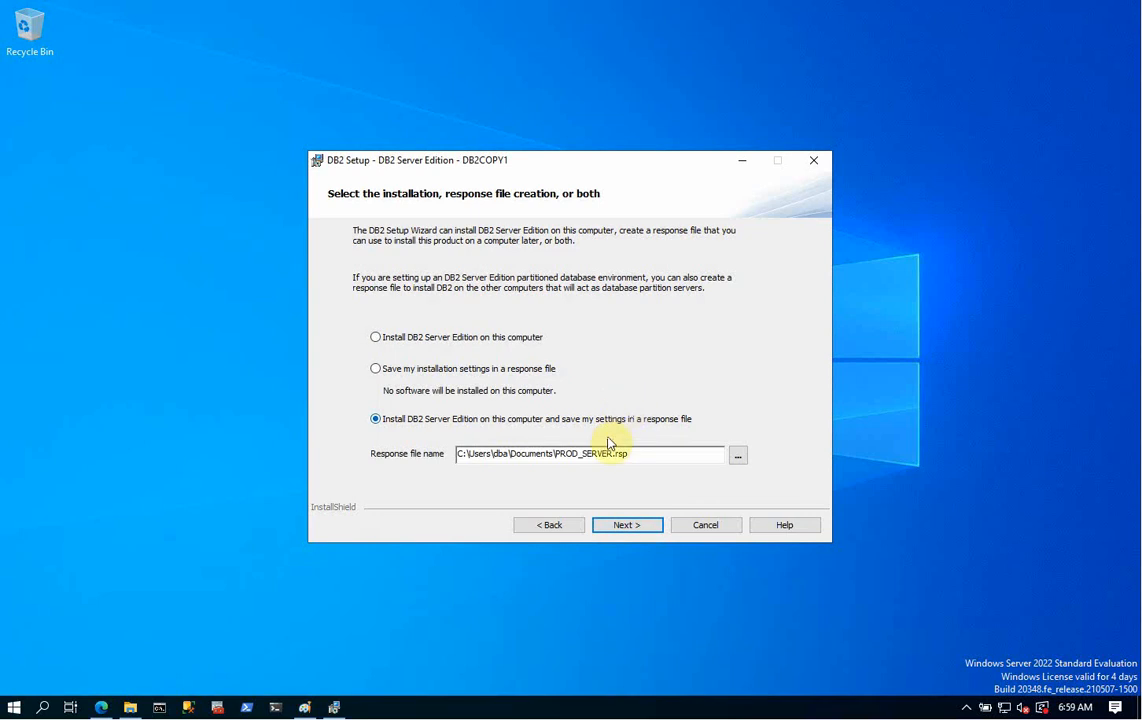
left_click(458, 455)
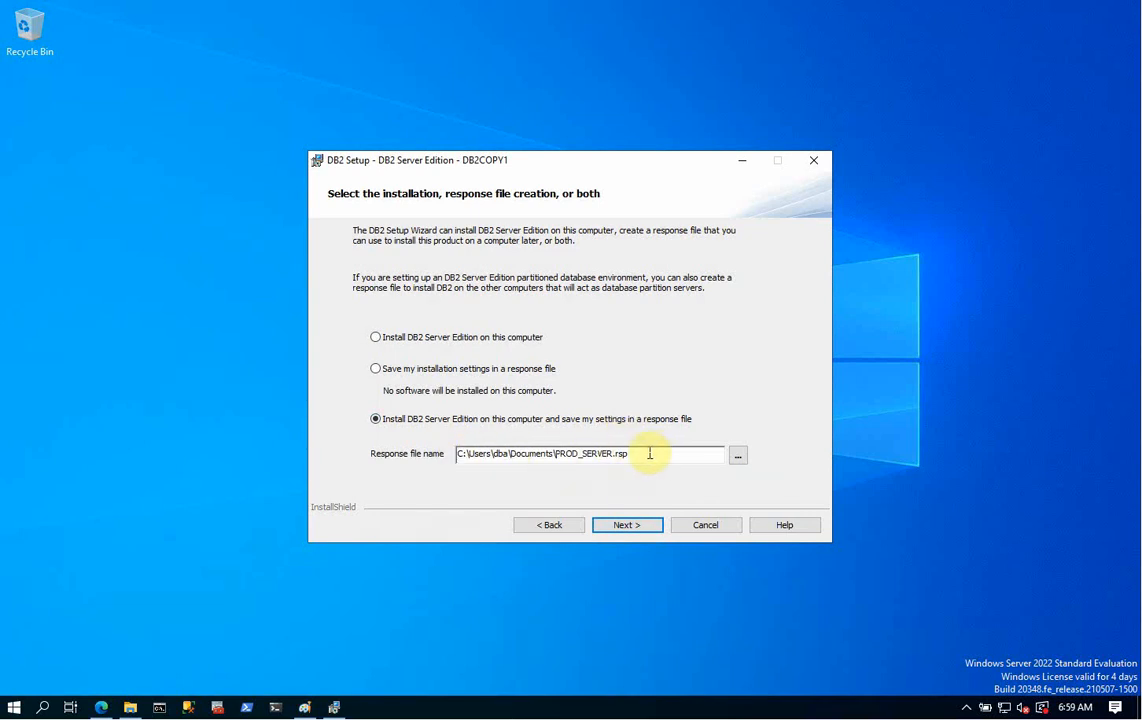
left_click(377, 339)
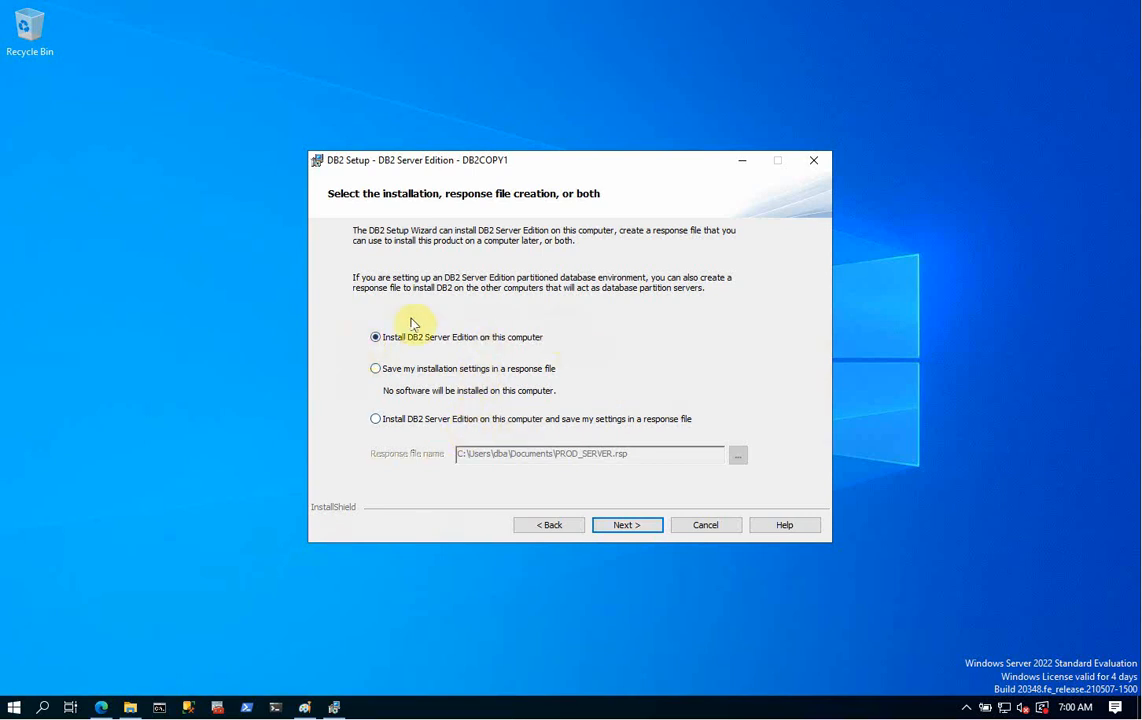
- Confirm the install choice and keep the default folder C:\Program Files\IBM\SQLLIB\
left_click(626, 530)
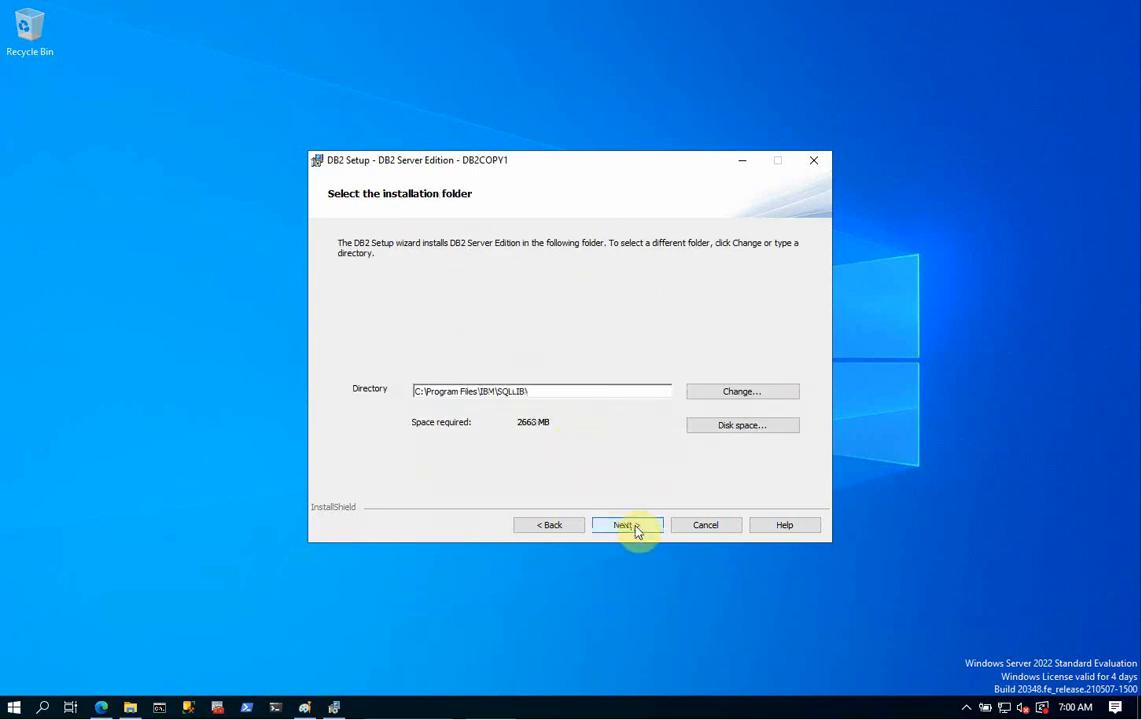
left_click(637, 526)
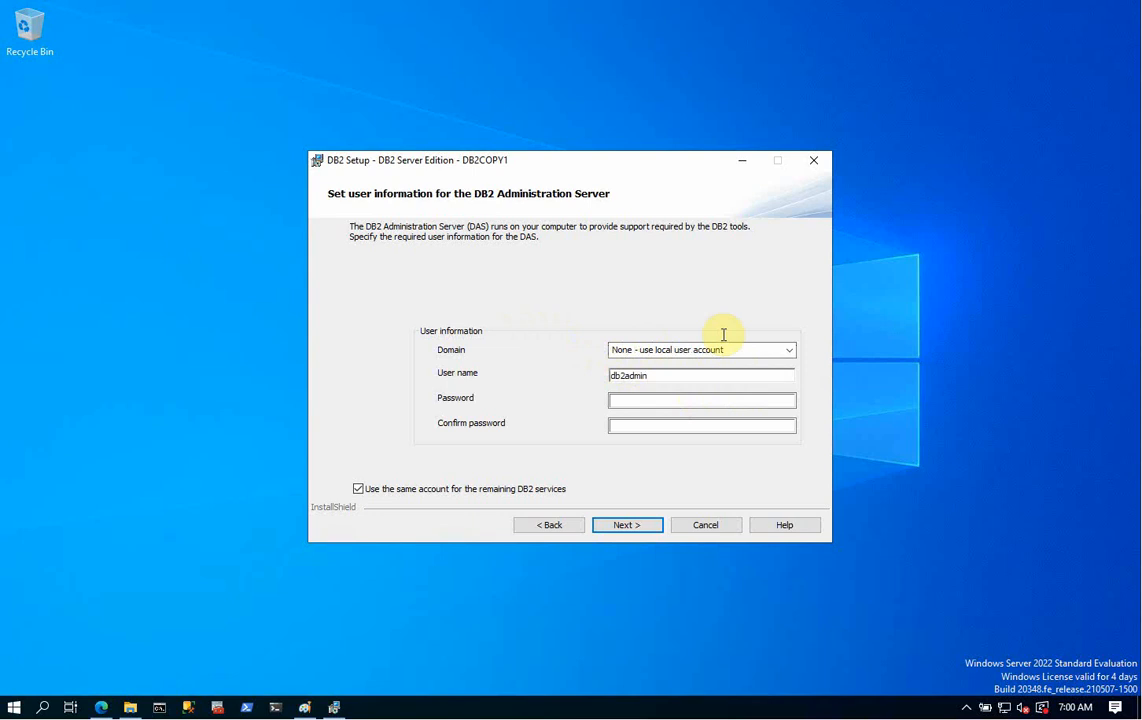
- Move the setup window and enter the db2admin password and its confirmation
left_click_drag(584, 165, 405, 125)
left_click(460, 355)
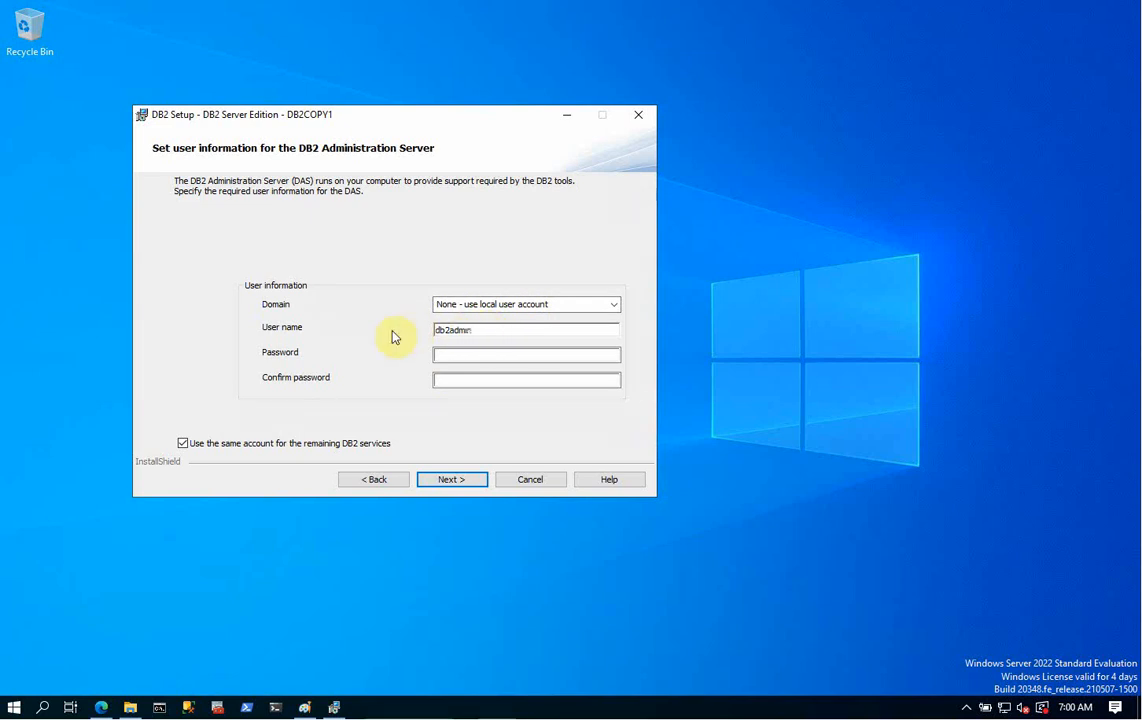
left_click(467, 353)
type("•••••••")
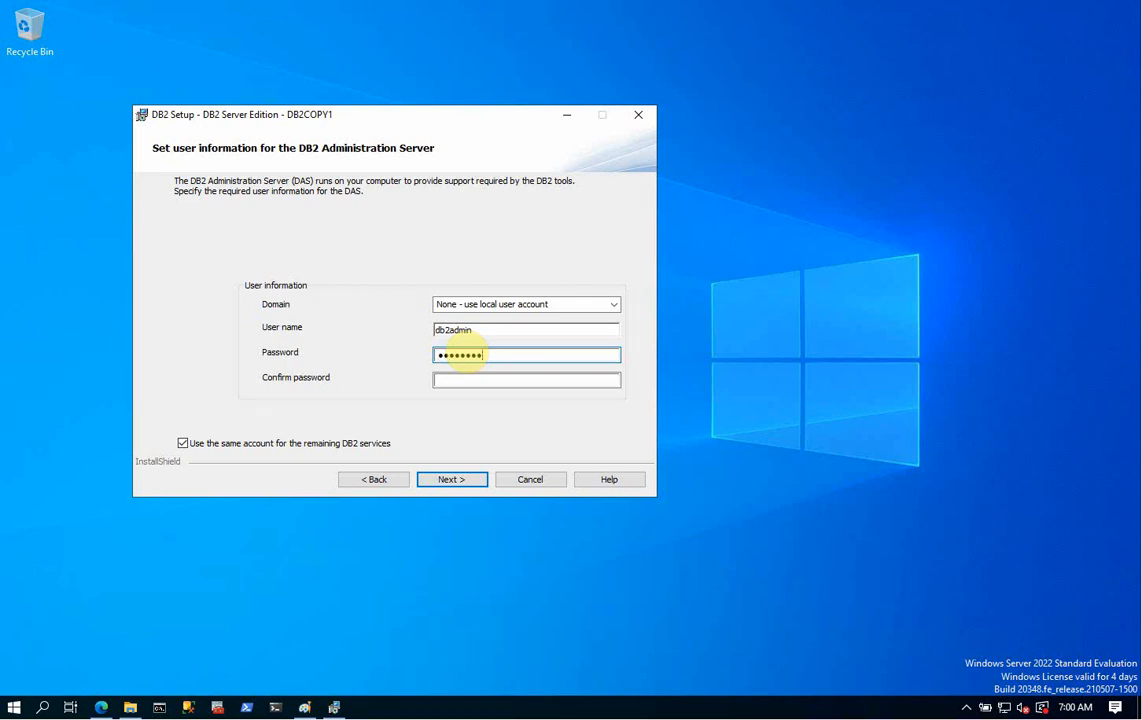
key("Tab")
type("•••")
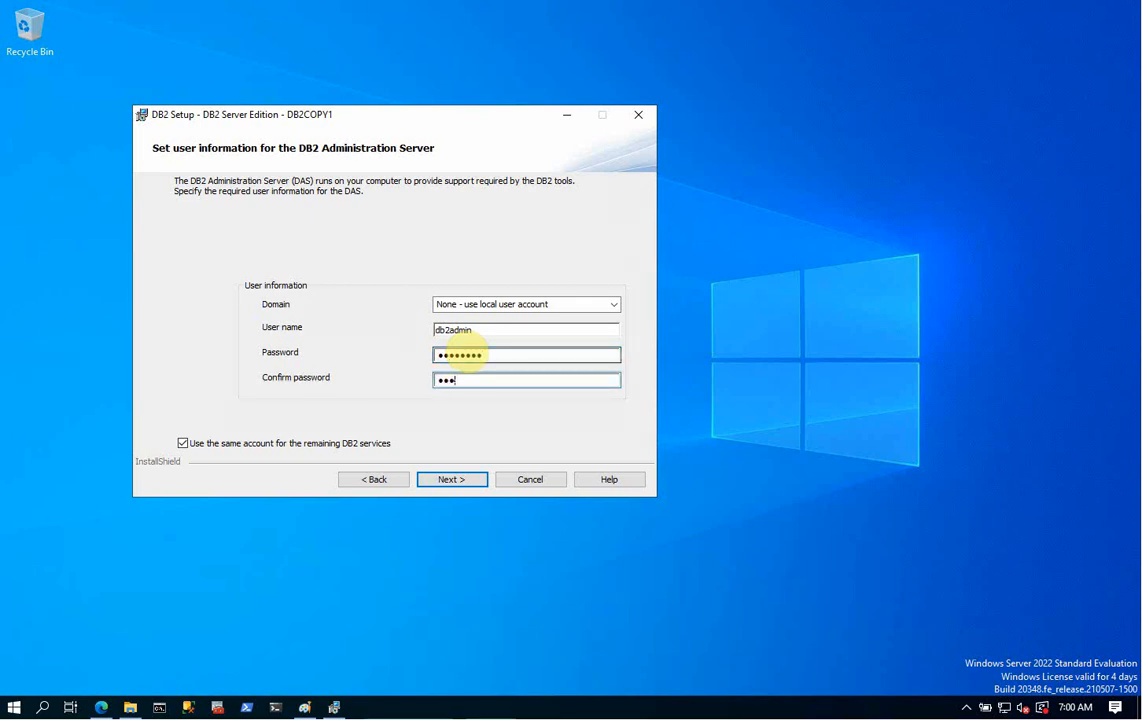
type("••••")
- Retype the db2admin password and confirmation, then submit the account details
key("BackSpace")
key("BackSpace")
key("BackSpace")
key("BackSpace")
key("BackSpace")
key("BackSpace")
key("BackSpace")
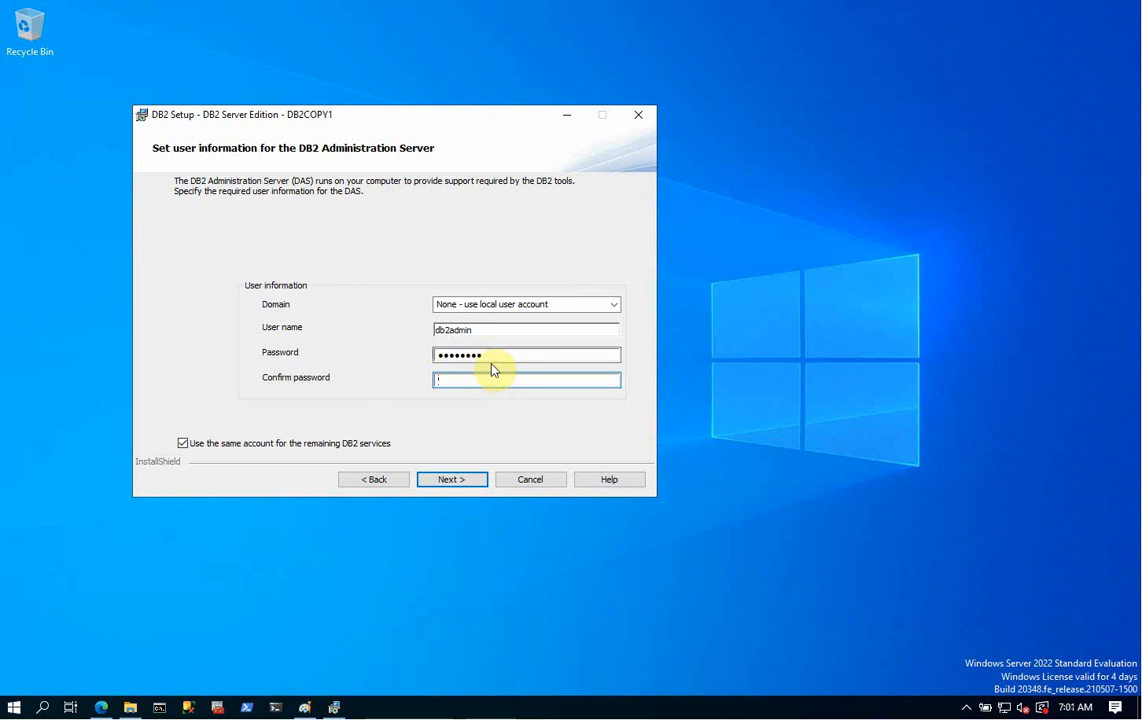
double_click(489, 355)
type("p")
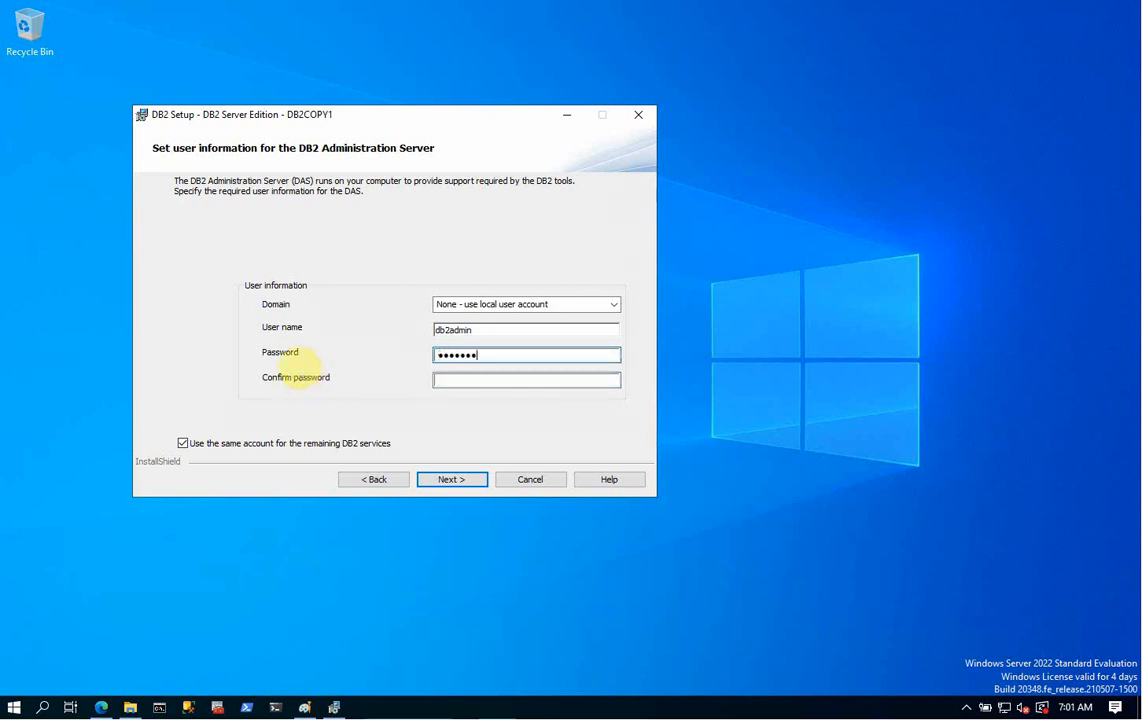
type("d")
key("Tab")
type("pass")
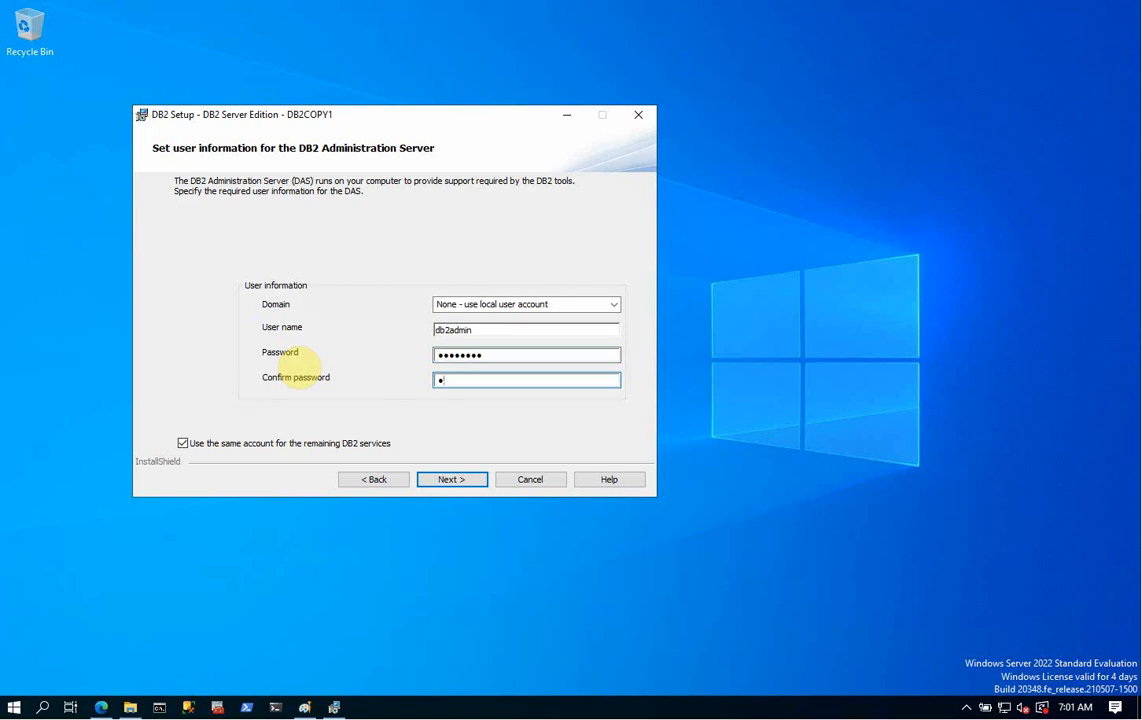
type("word")
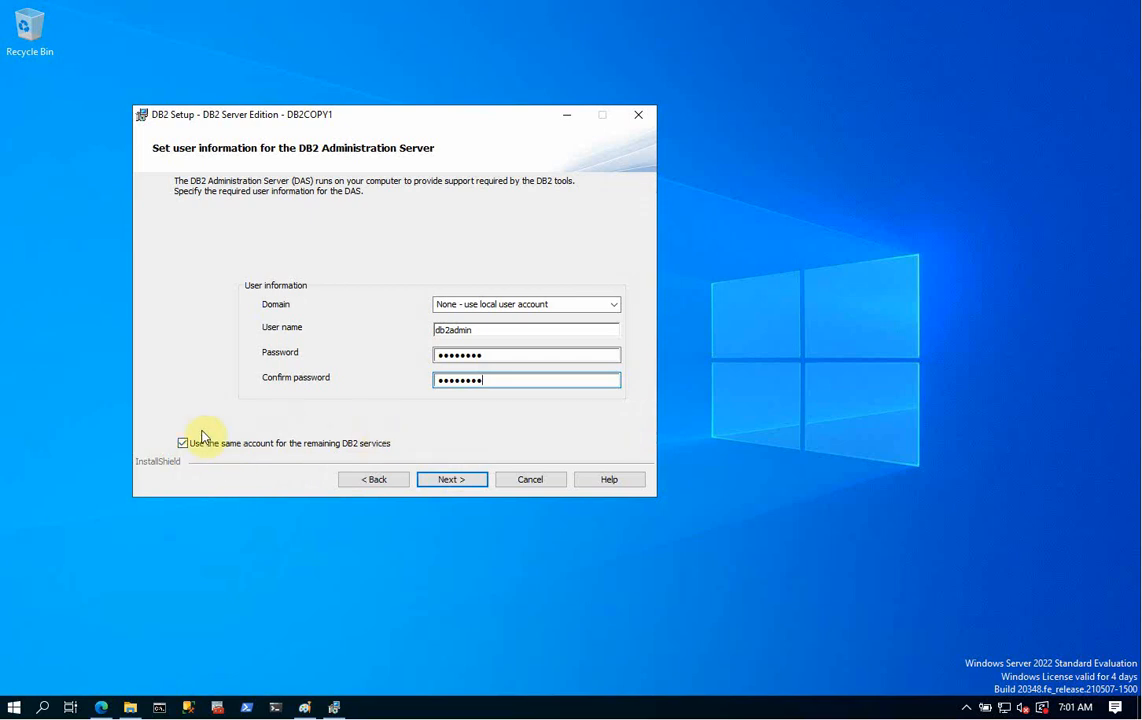
left_click(455, 481)
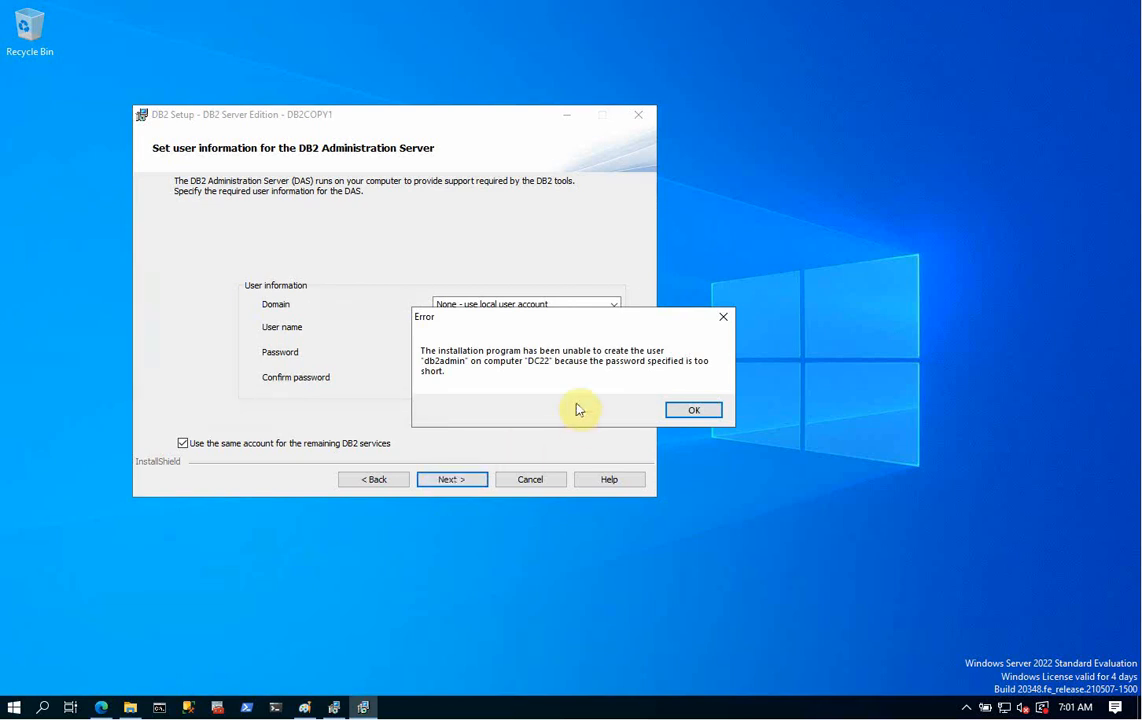
- Dismiss the too-short error, then enter and confirm a longer db2admin password
left_click(693, 411)
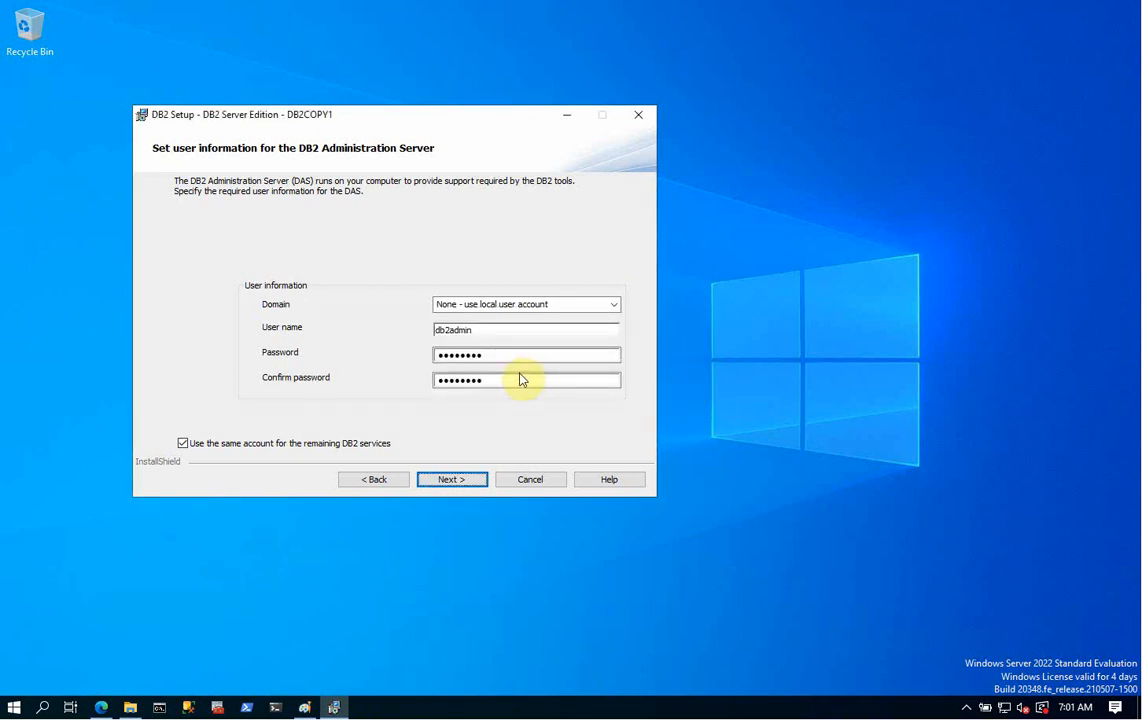
left_click(522, 379)
left_click(530, 354)
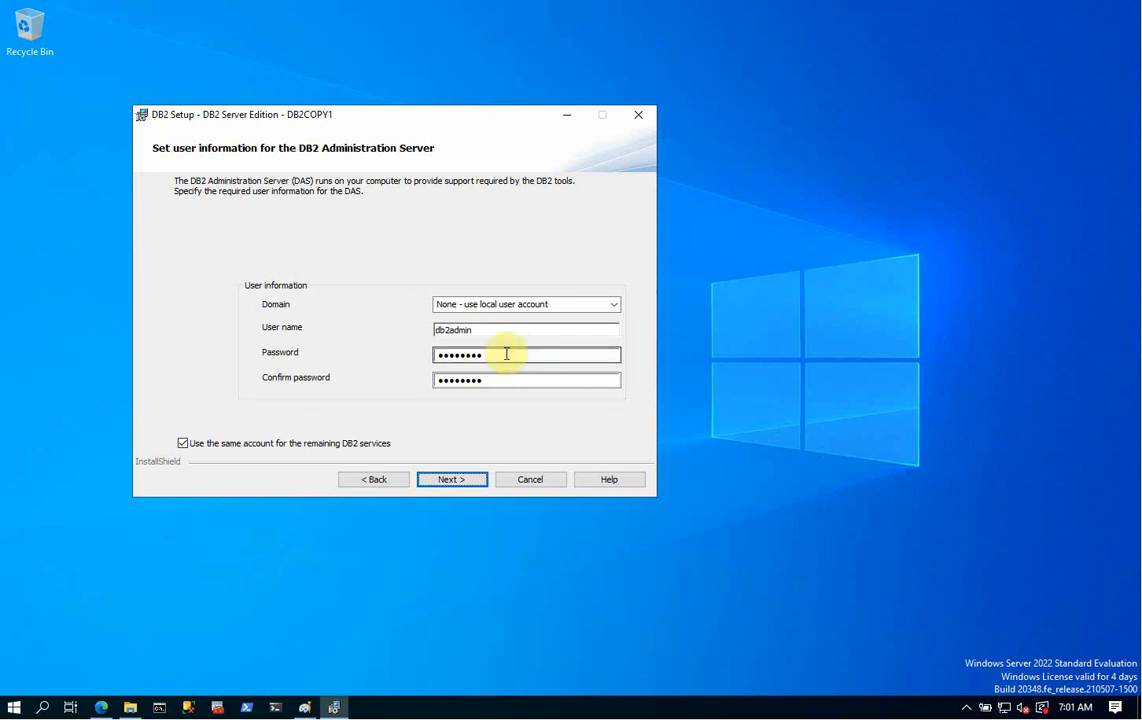
left_click_drag(507, 354, 370, 355)
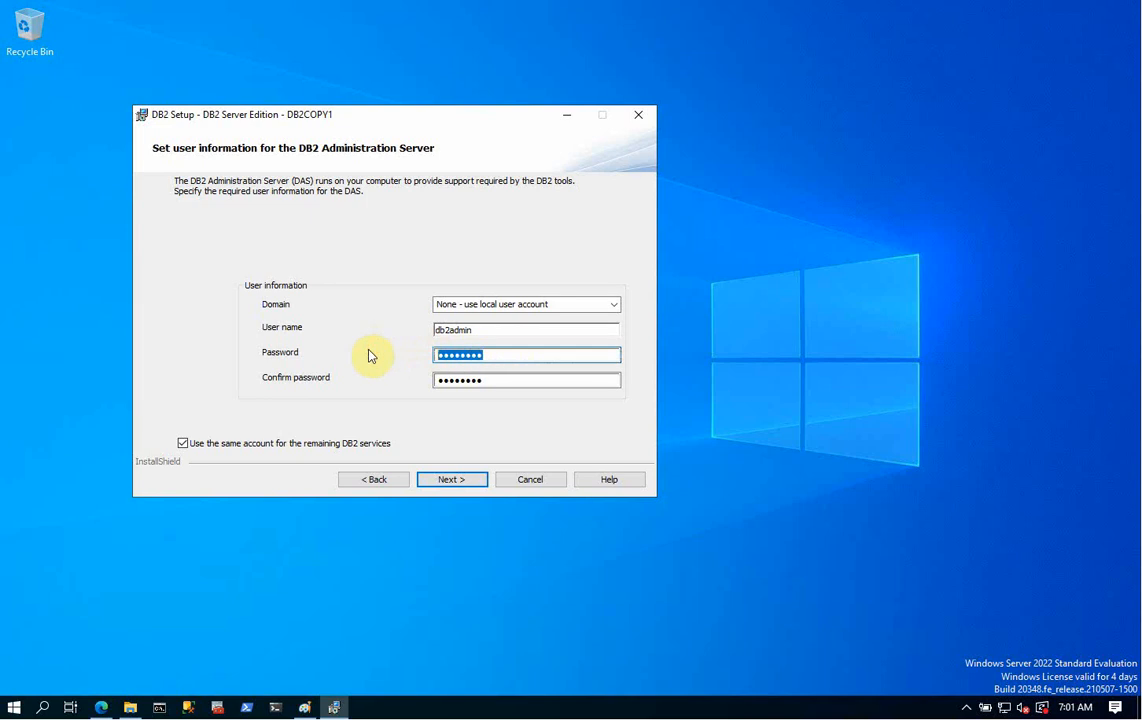
type("•••")
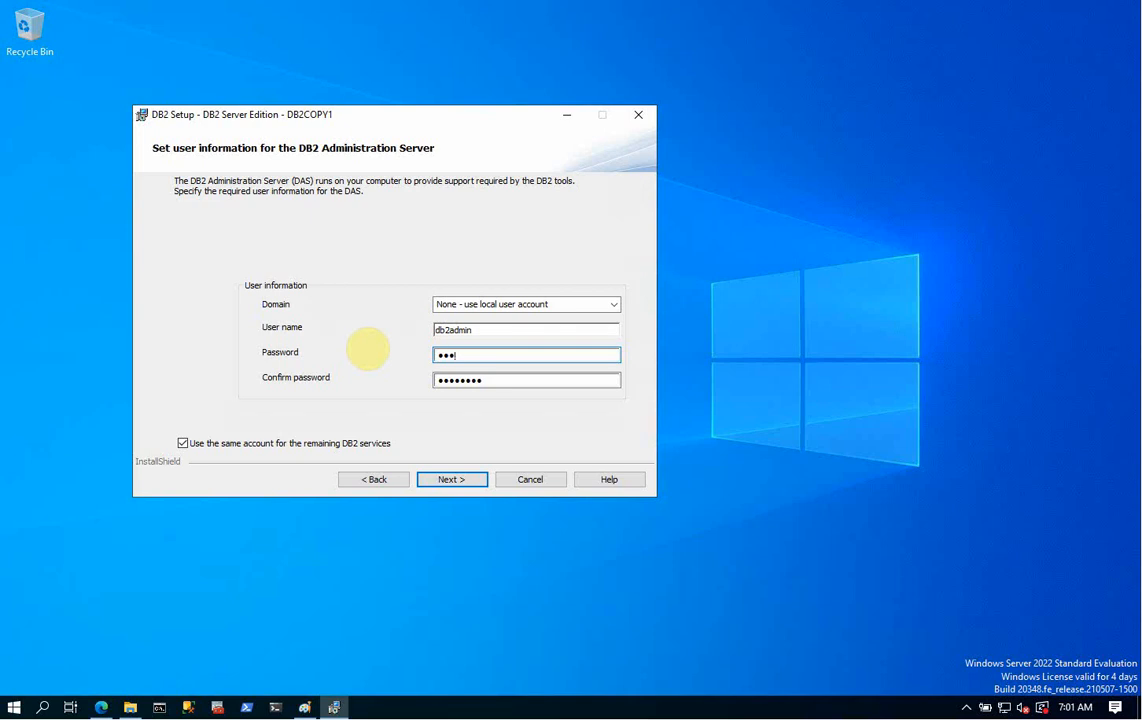
type("•")
key("Tab")
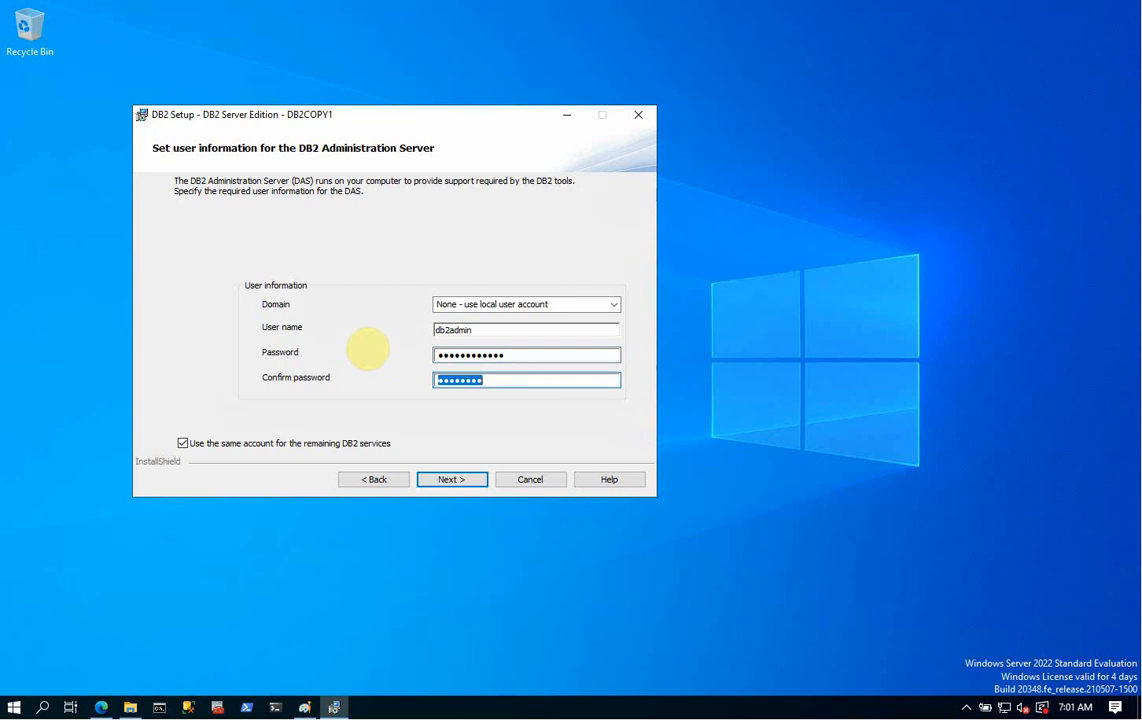
type("••••••••••")
left_click(451, 480)
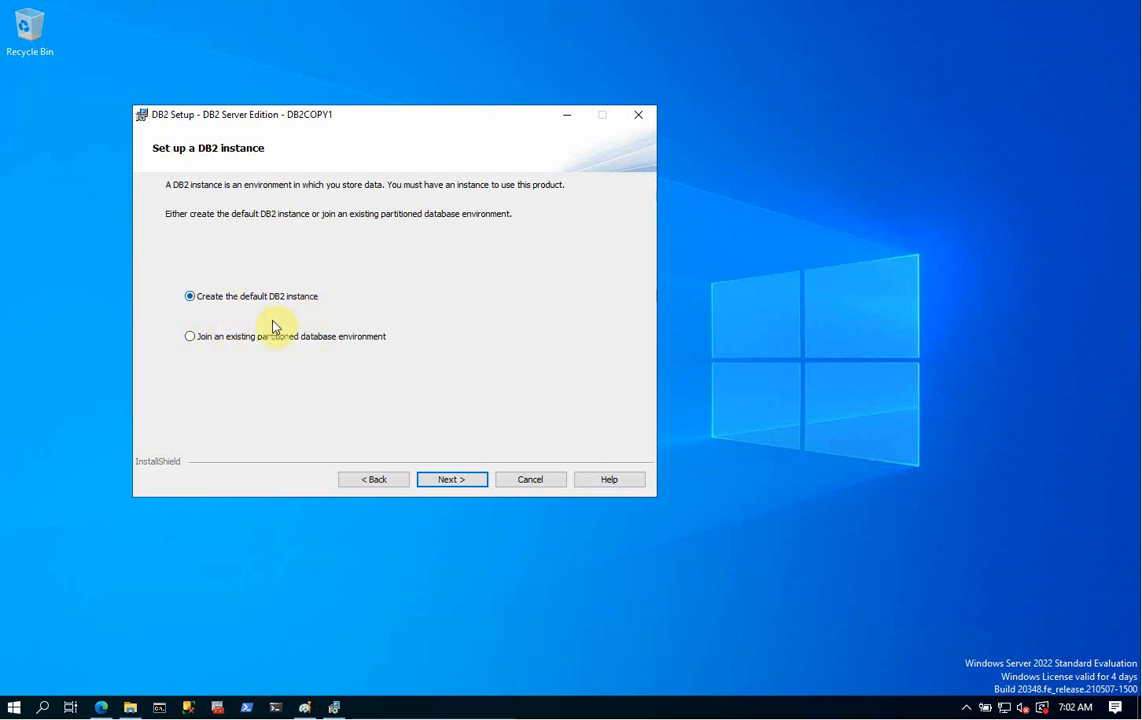
- Keep the default single-partition DB2 instance and bring up its configuration settings
left_click(457, 488)
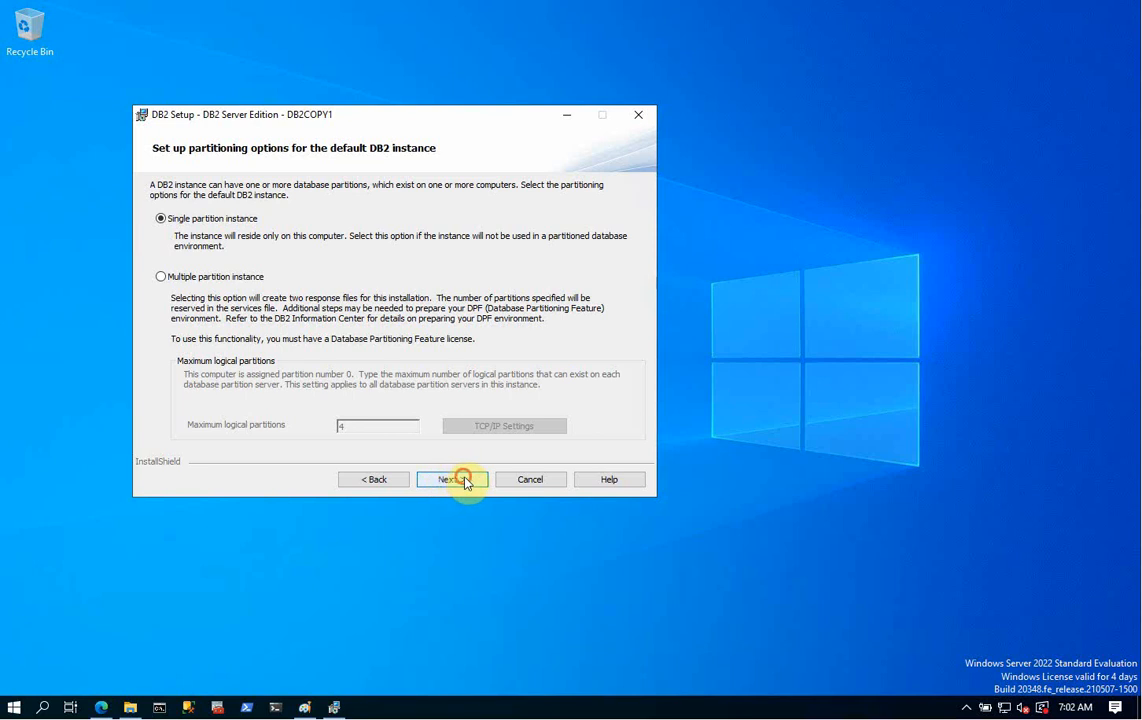
left_click(464, 482)
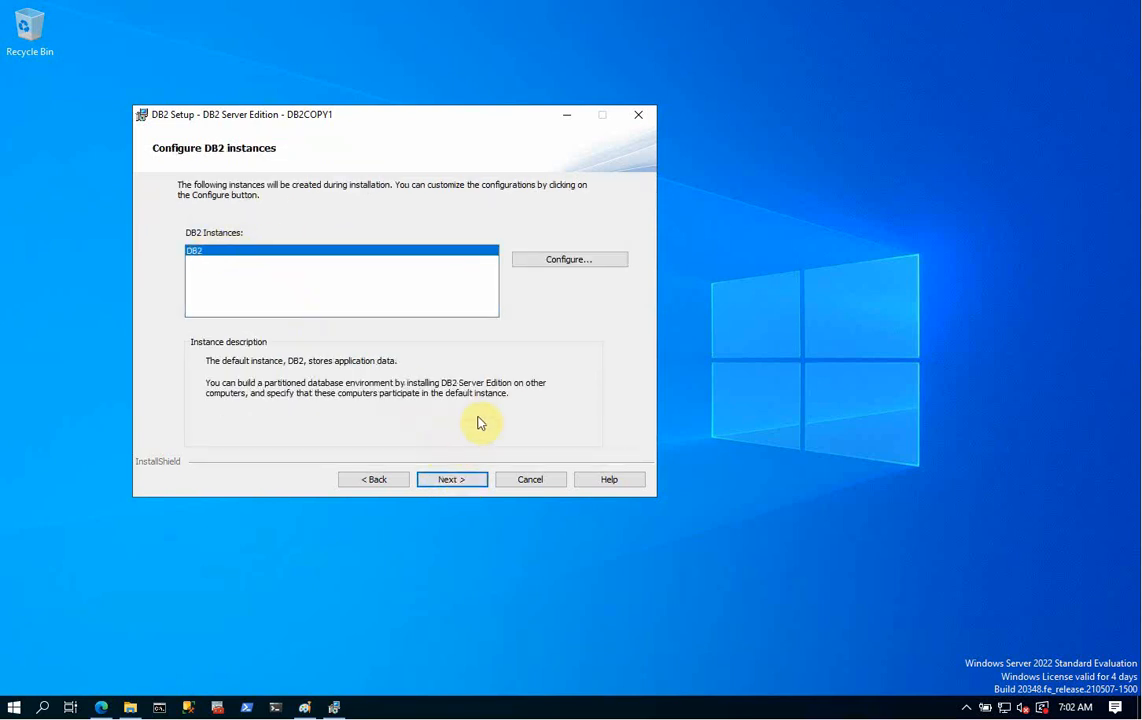
left_click(579, 262)
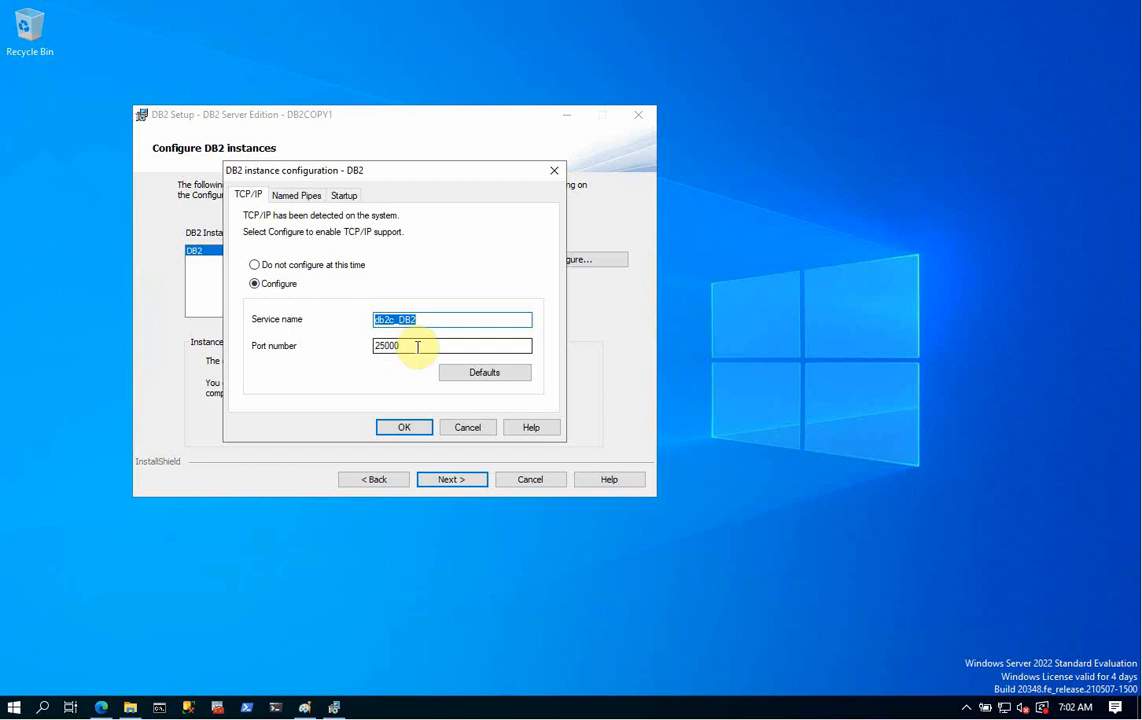
left_click(300, 197)
left_click(343, 196)
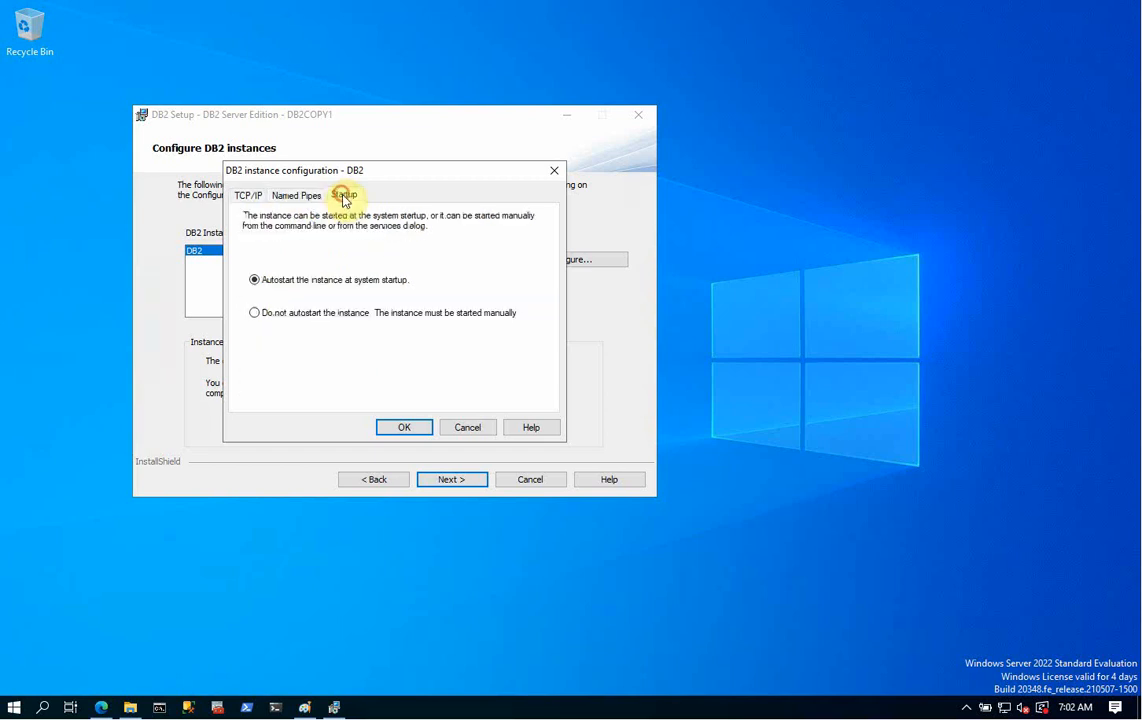
left_click(249, 198)
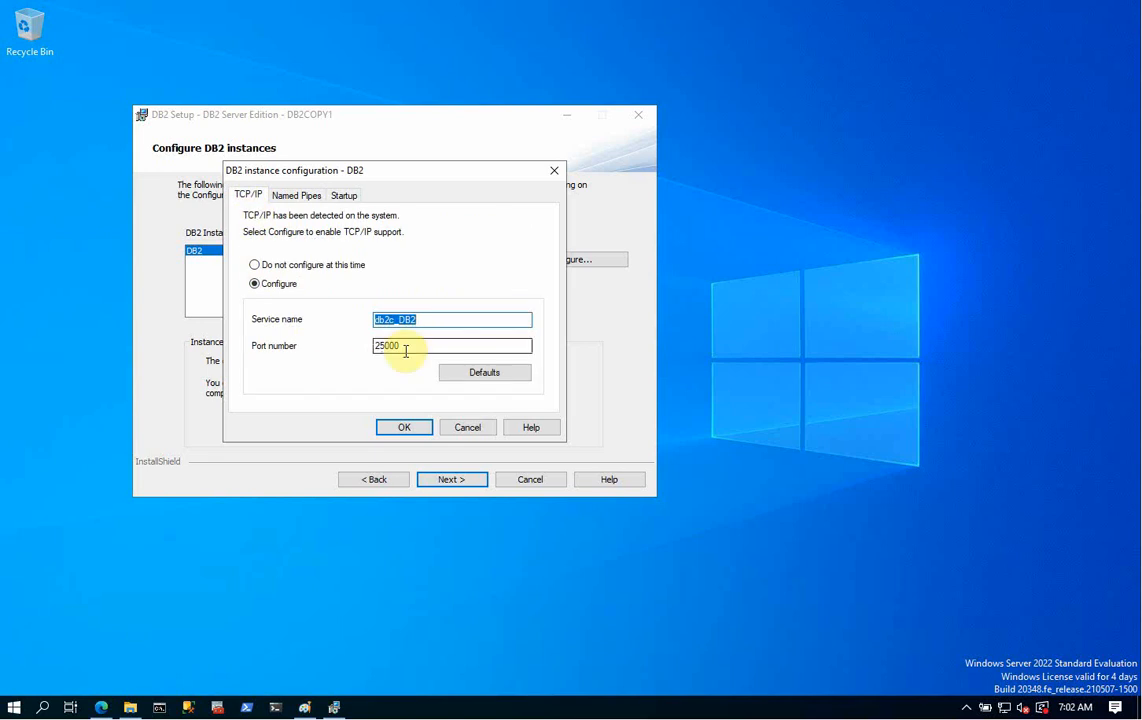
left_click(408, 428)
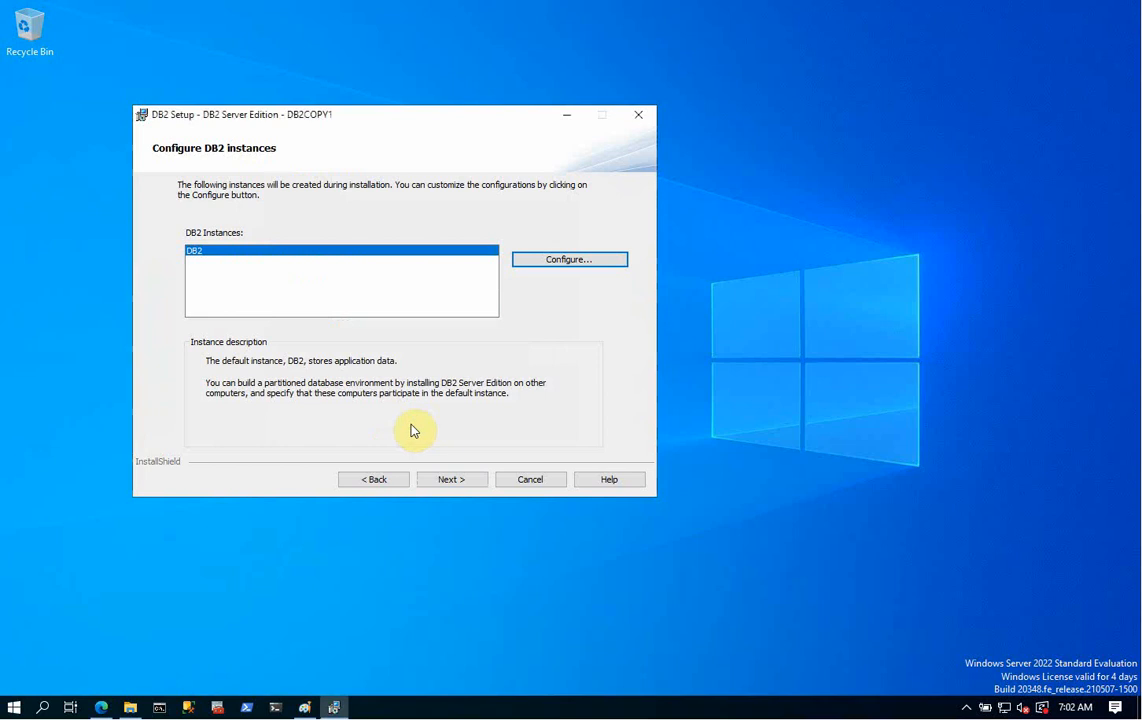
left_click(450, 480)
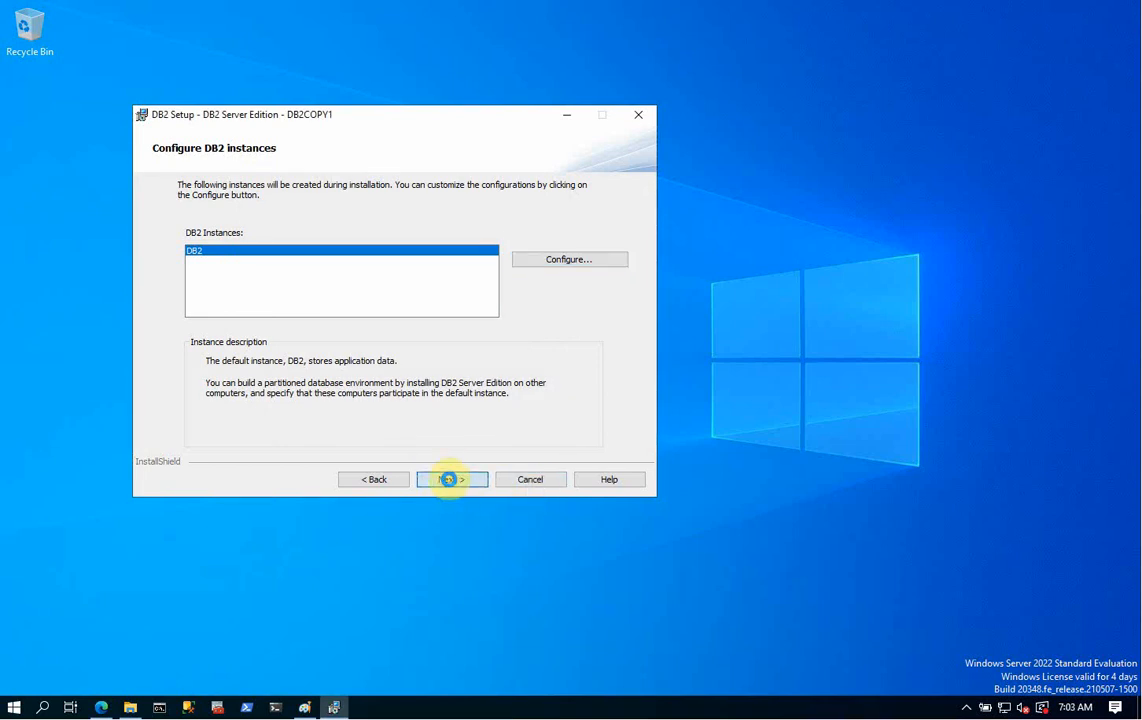
- Disable DB2 server notifications and advance to the operating system security page
left_click(448, 480)
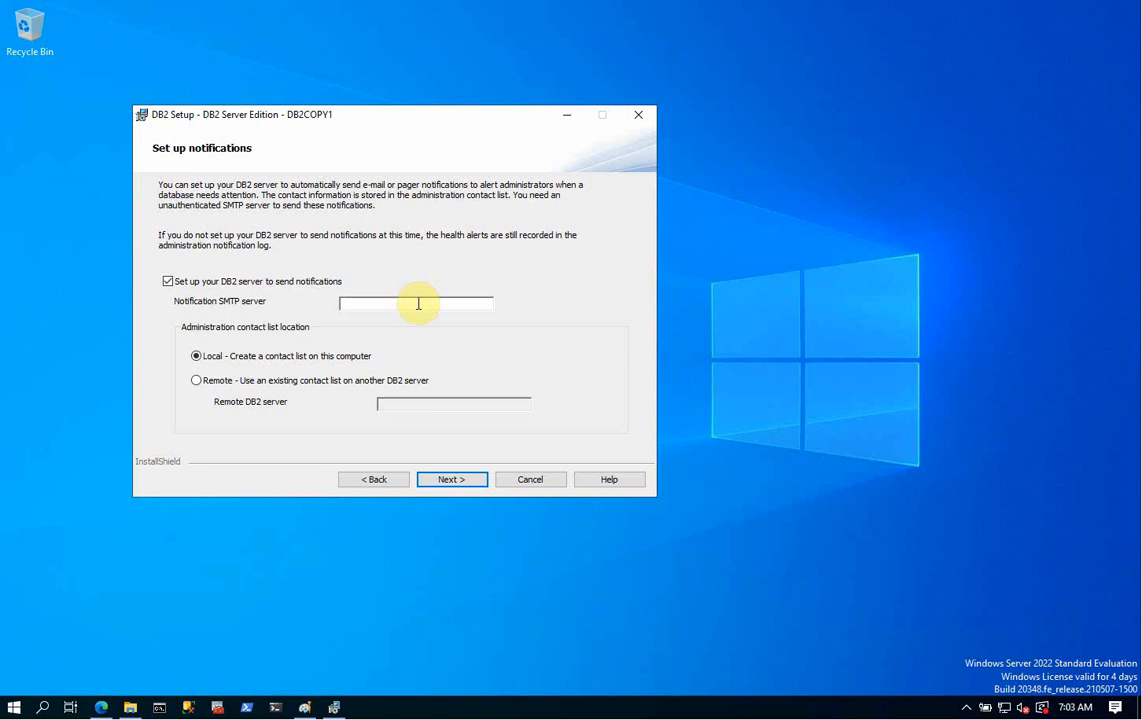
left_click(169, 283)
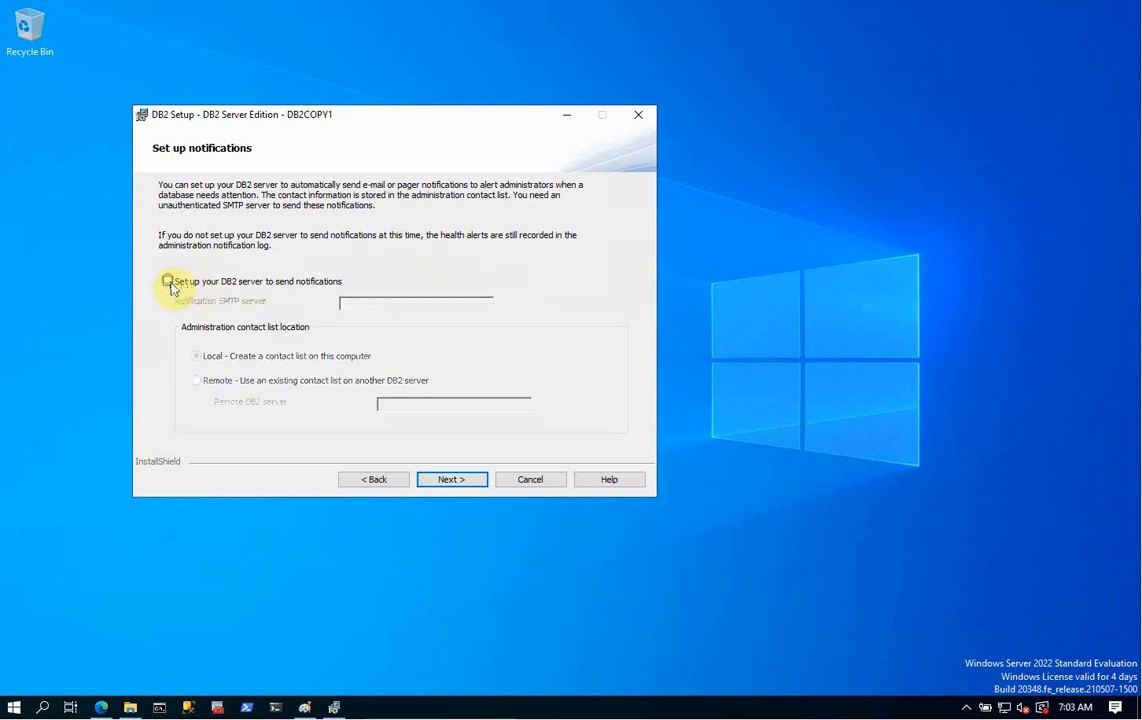
left_click(451, 484)
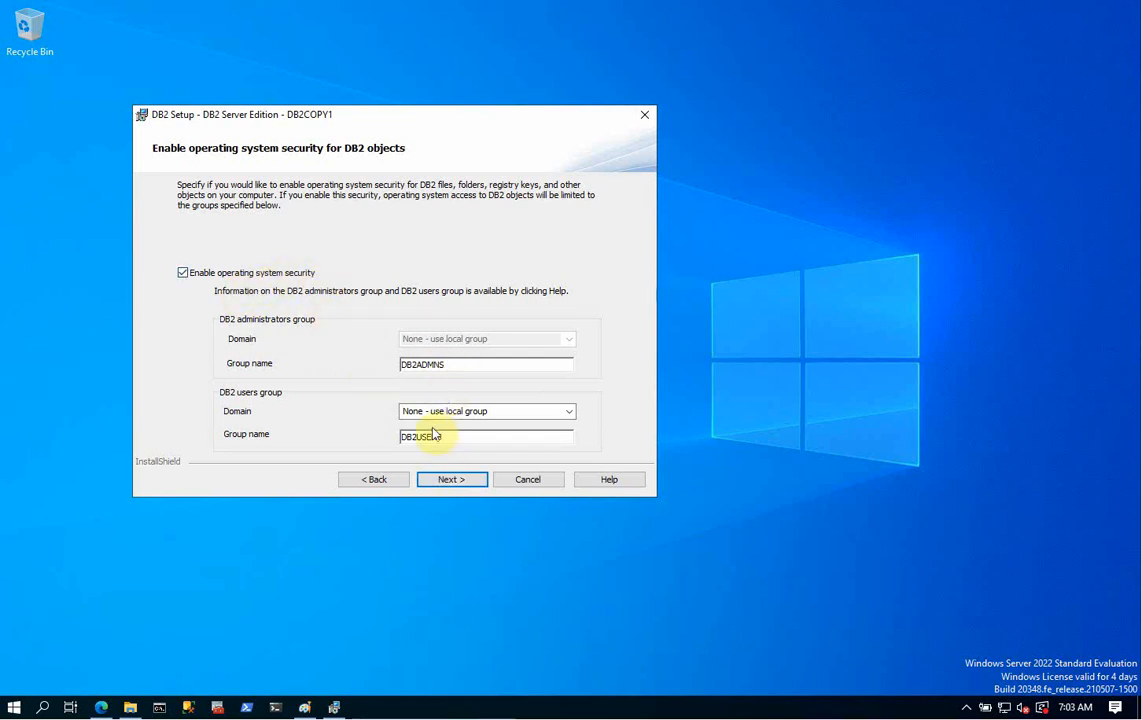
- Leave operating system security off, start installing DB2 Server Edition, and return to the Paint notes
left_click(182, 272)
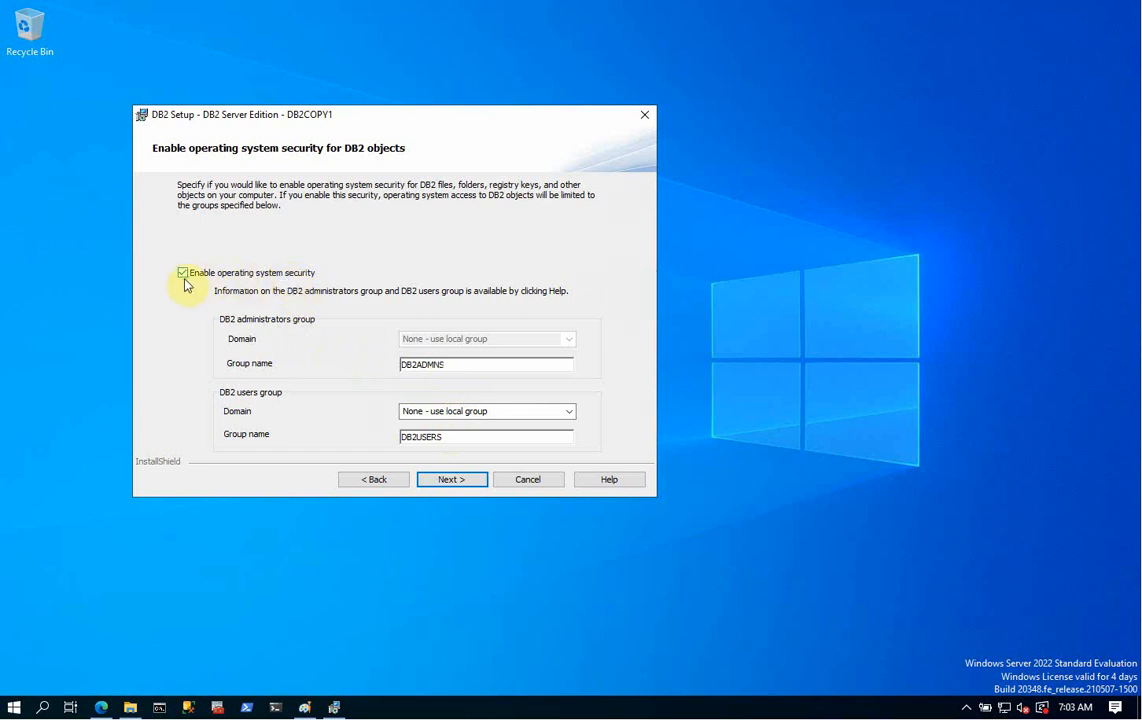
left_click(450, 480)
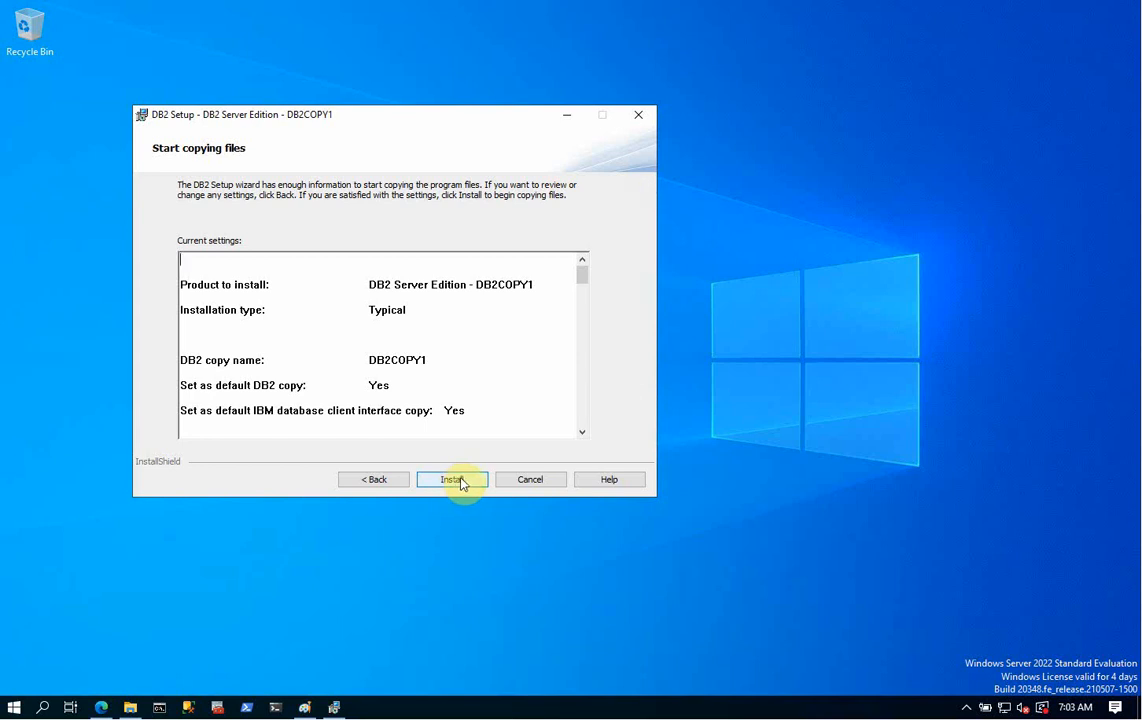
left_click(462, 483)
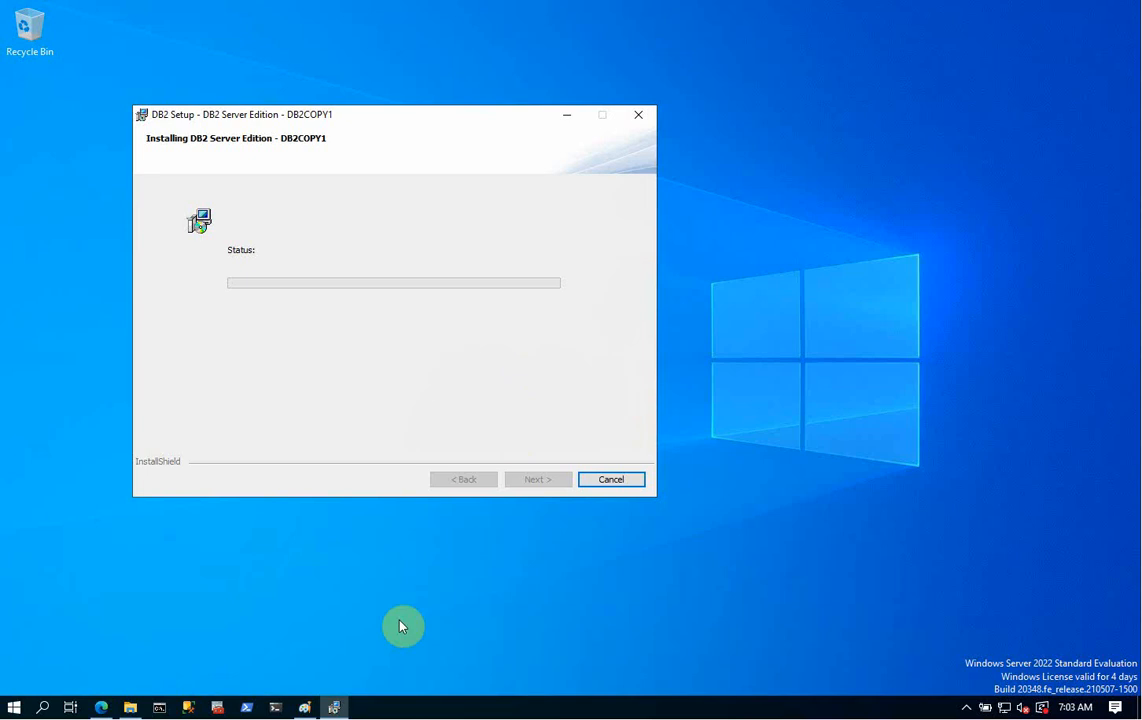
mouse_move(306, 709)
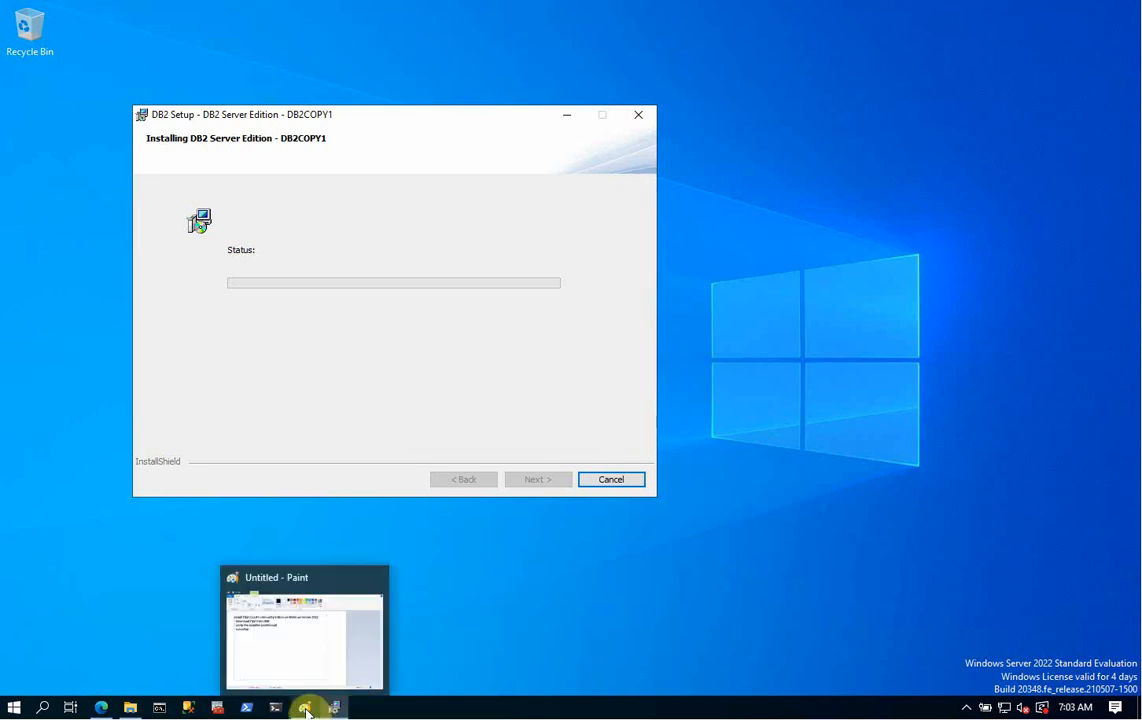
left_click(301, 671)
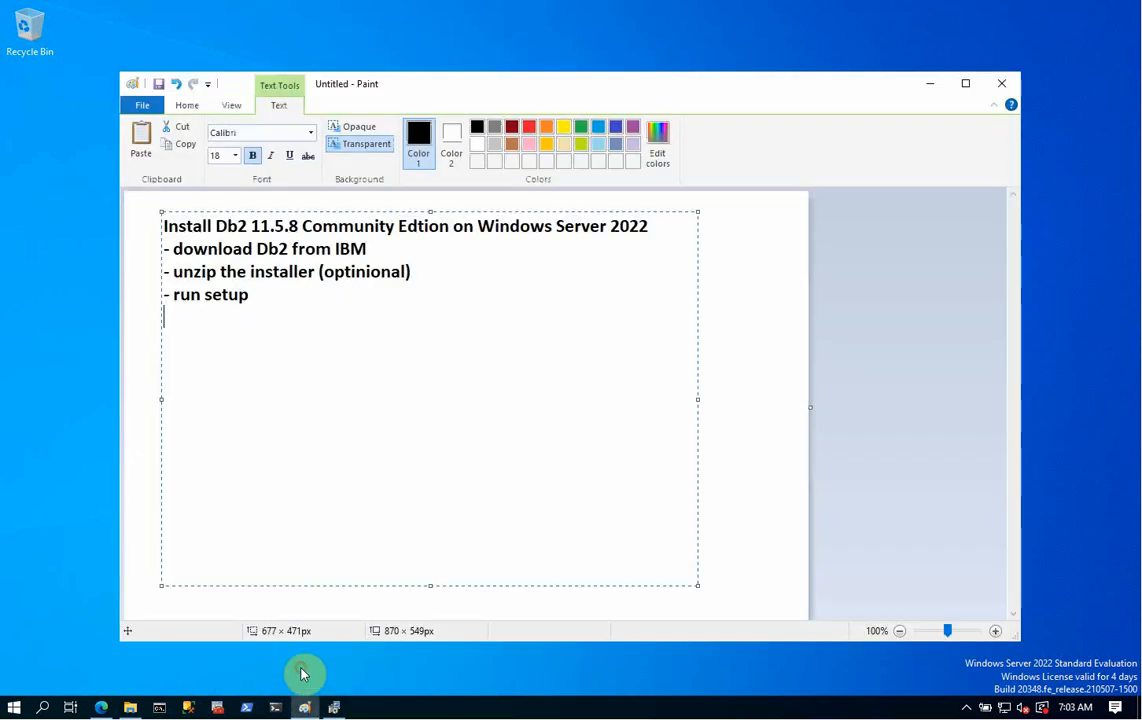
- Add 'take defaults', '- create db' and '- connection test' lines under run setup in the checklist
left_click(273, 300)
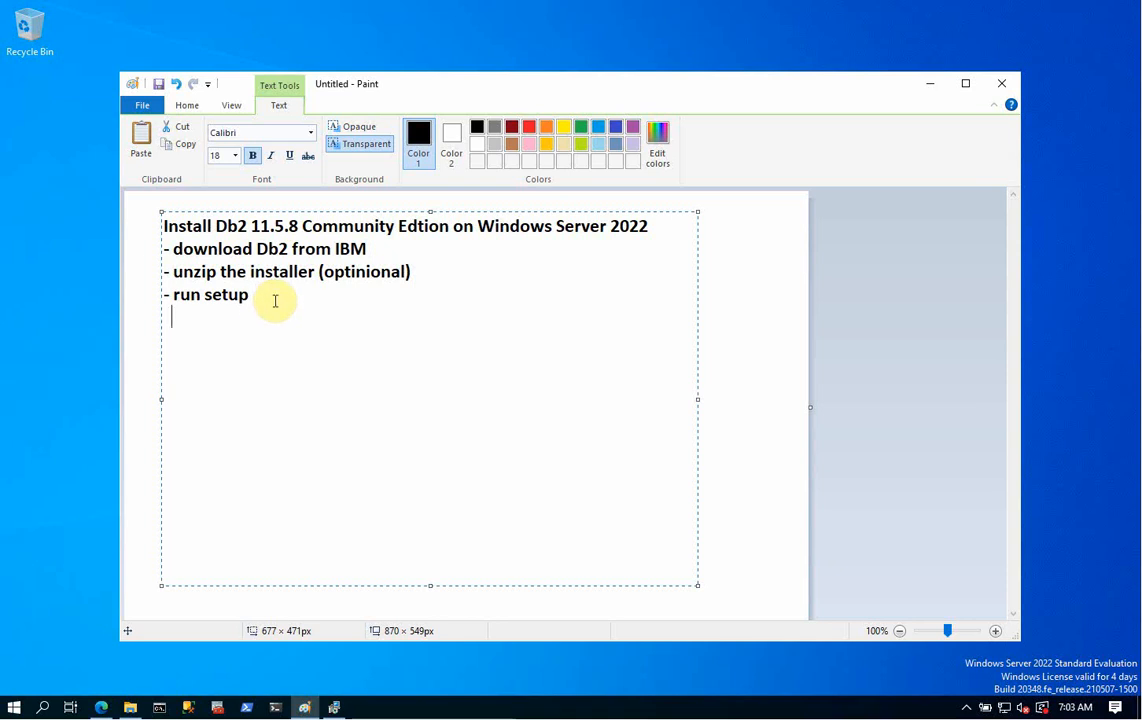
type("tak")
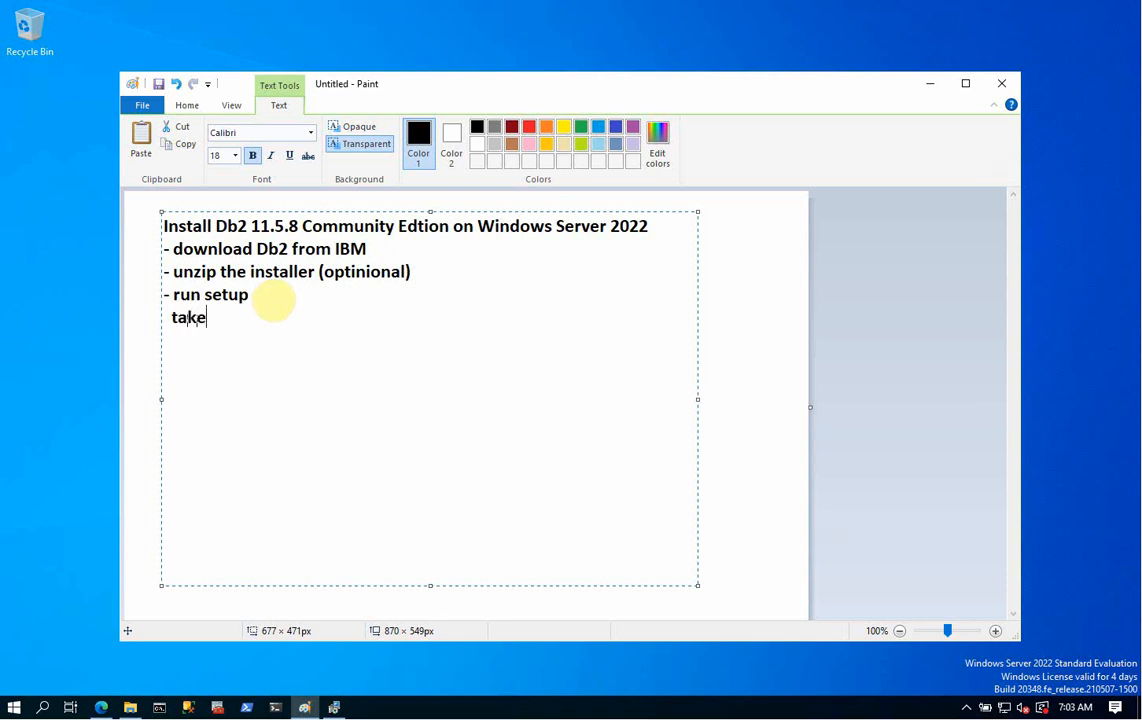
type("e default")
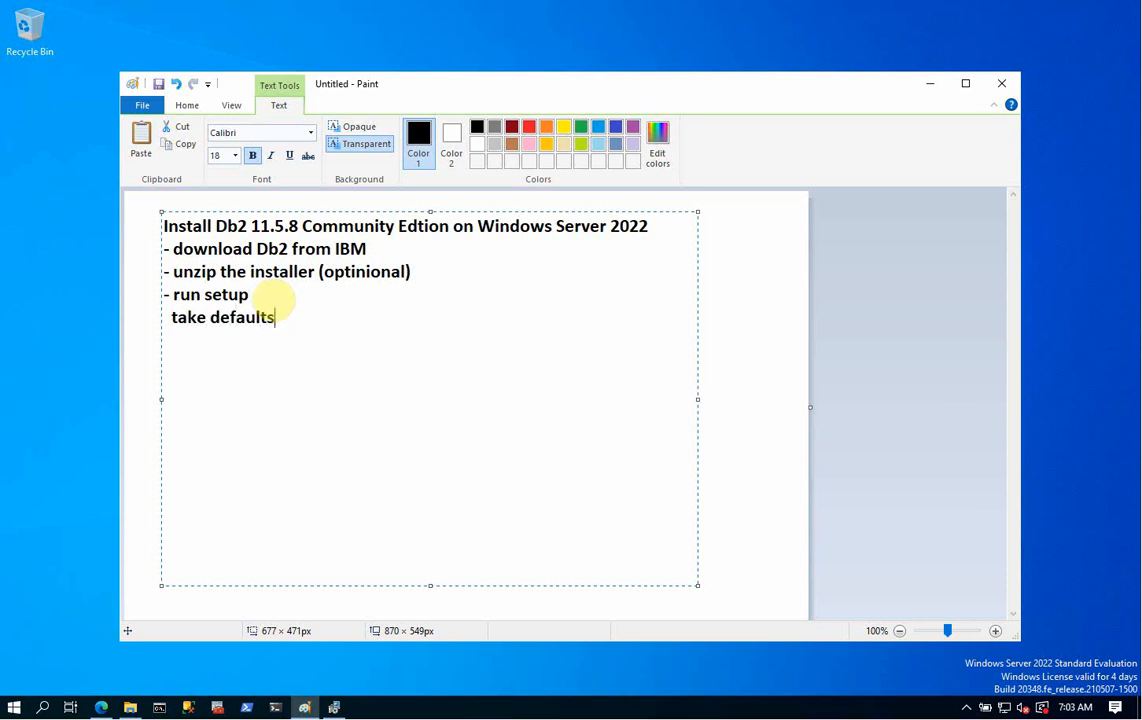
type("s")
key("Return")
key("Return")
type("- create db")
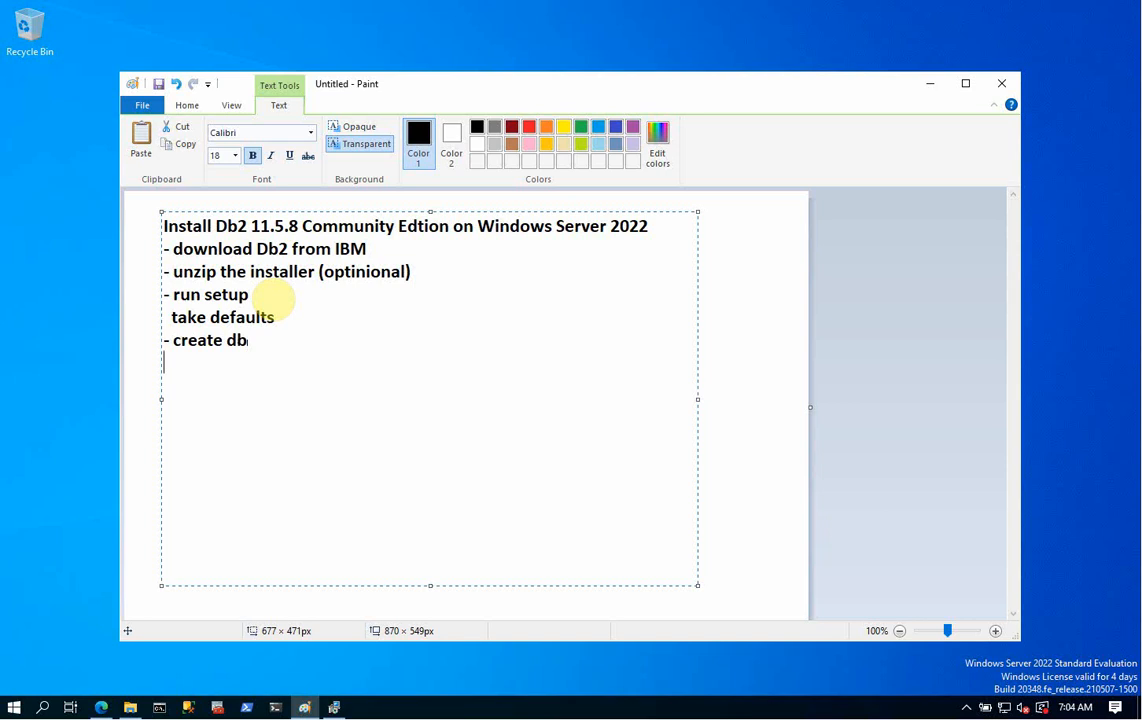
key("Return")
type("- connection test")
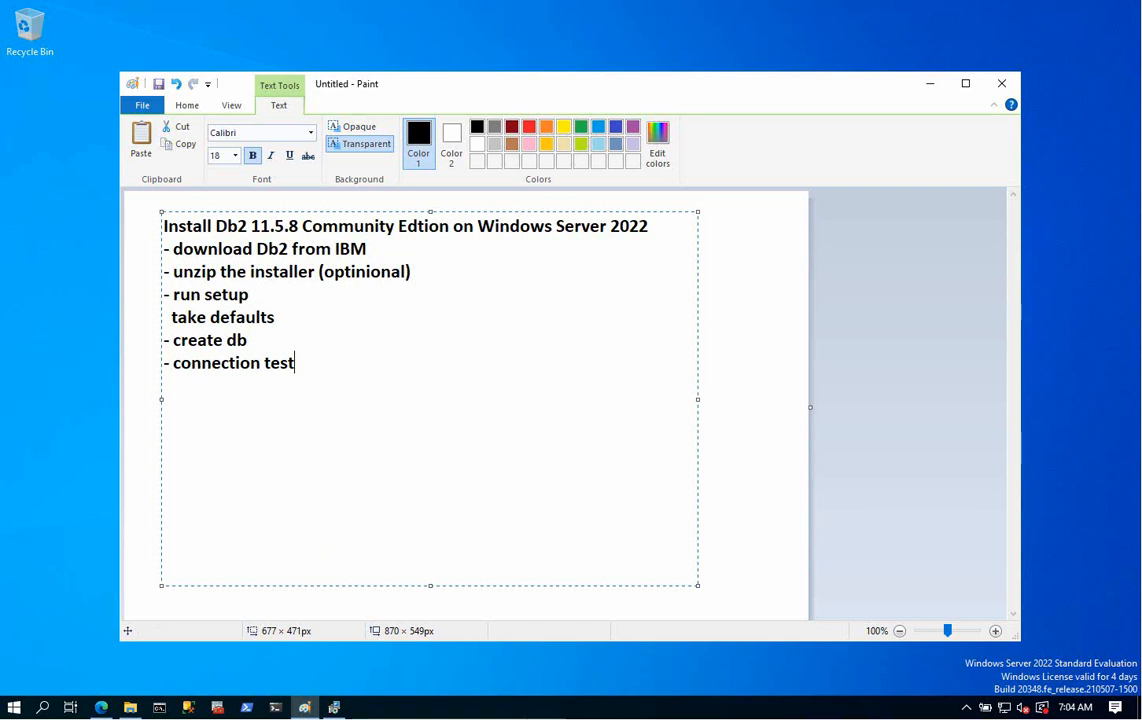
left_click(584, 717)
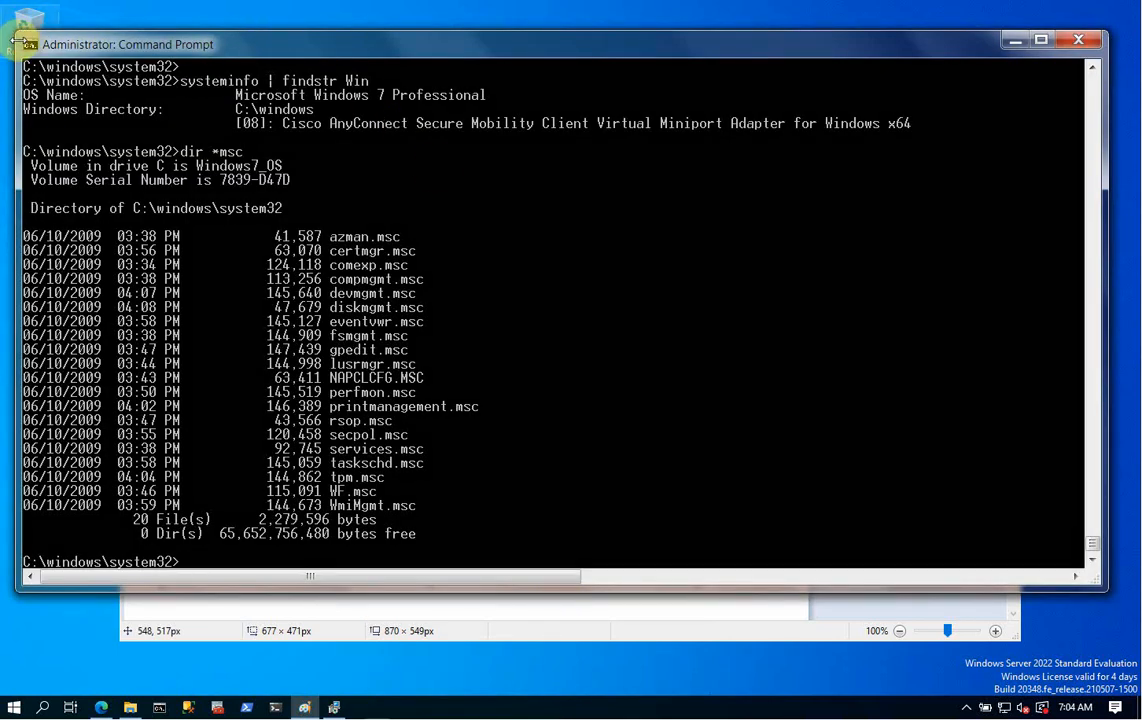
- Change to the C:\ root and launch a DB2 CLP window with db2cmd
left_click_drag(27, 45, 145, 85)
left_click_drag(357, 88, 244, 53)
type("cd")
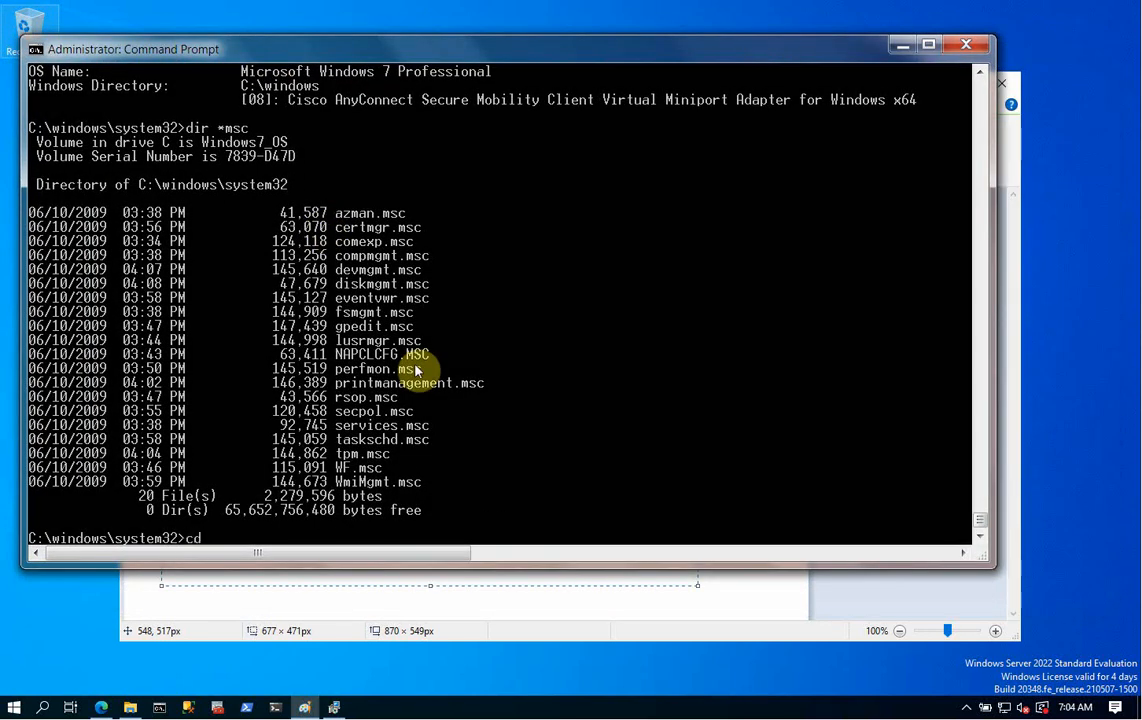
type(" \\")
key("Return")
key("Return")
key("Return")
key("Return")
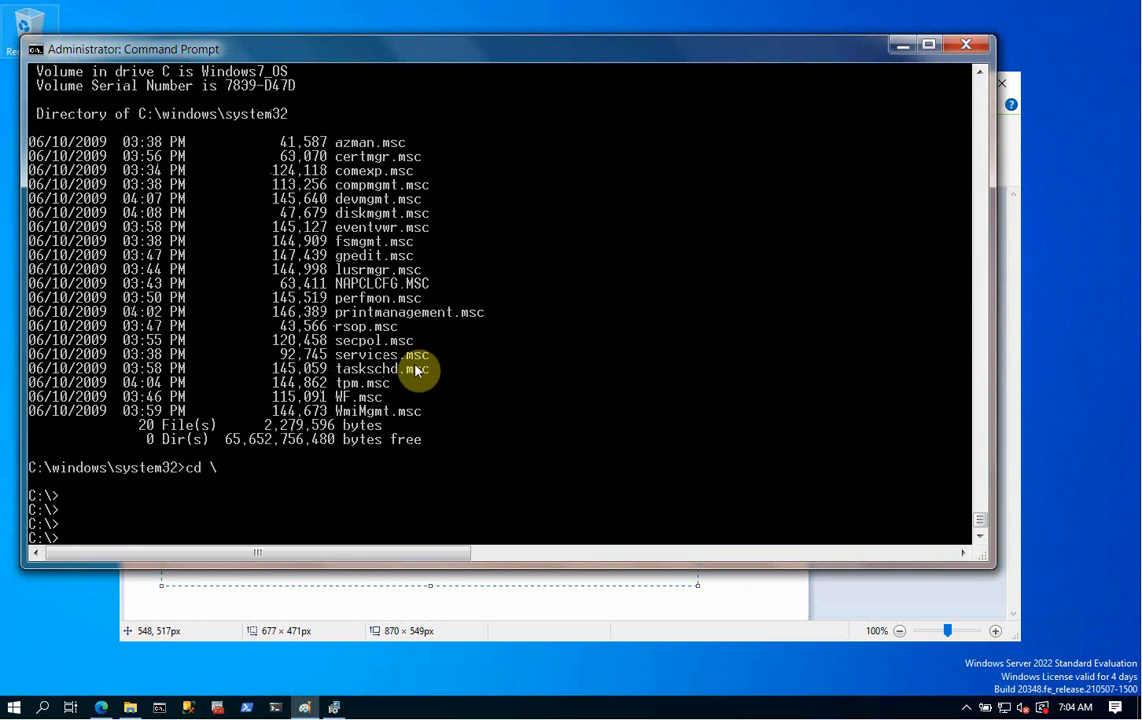
key("Return")
key("Return")
key("Return")
key("Return")
key("Return")
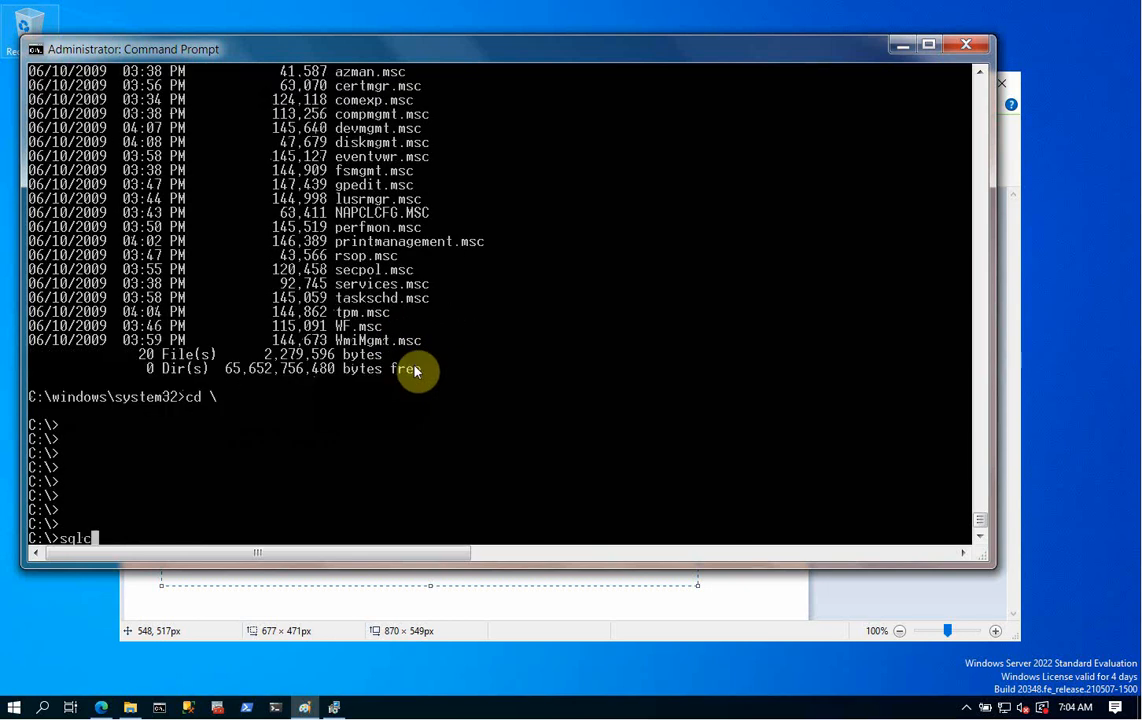
key("BackSpace")
key("BackSpace")
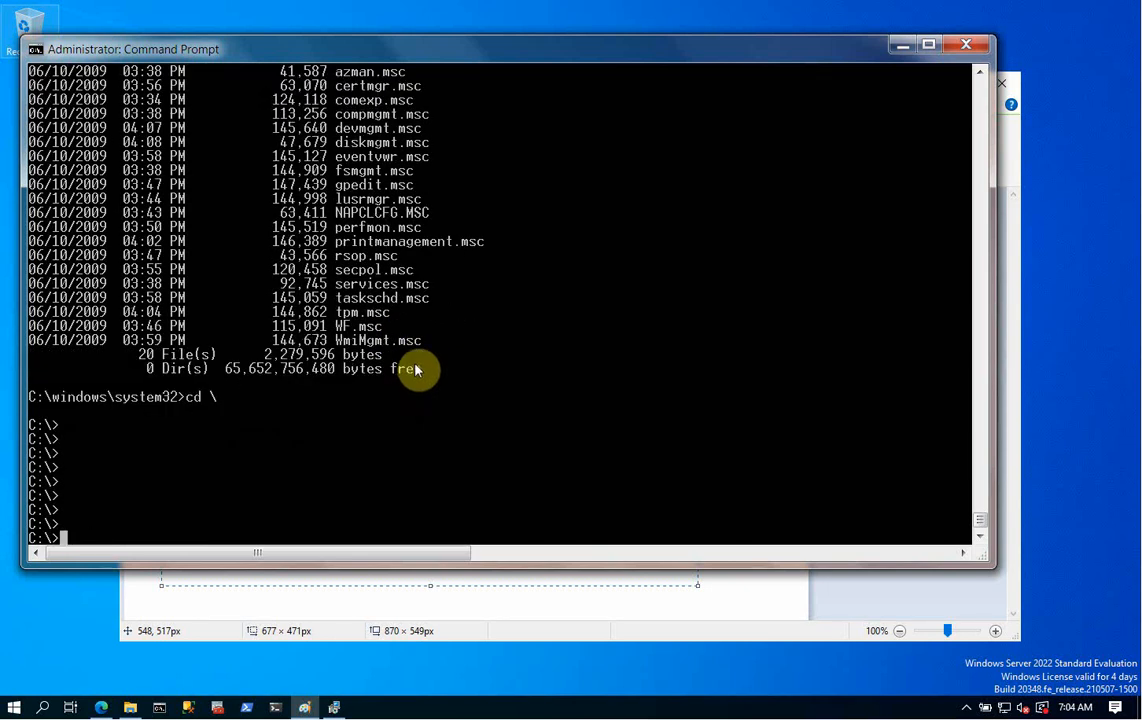
type("db2cmd")
key("Return")
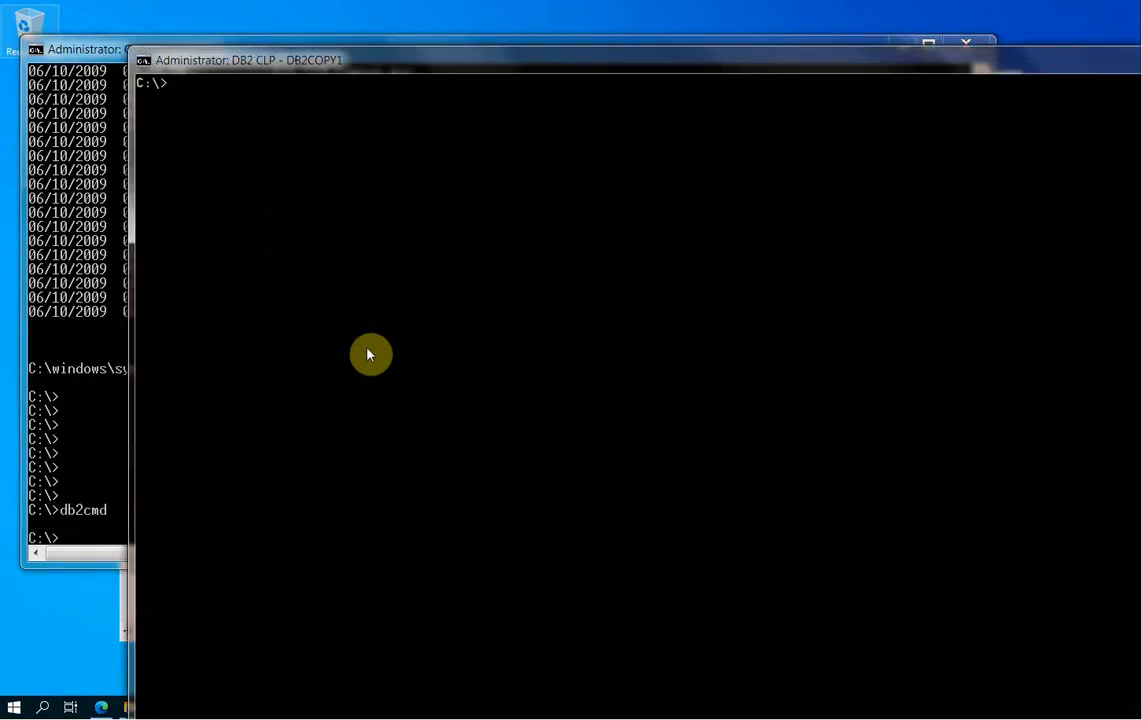
- Close the original Command Prompt, leaving the DB2 CLP window at the top left
left_click_drag(143, 62, 328, 159)
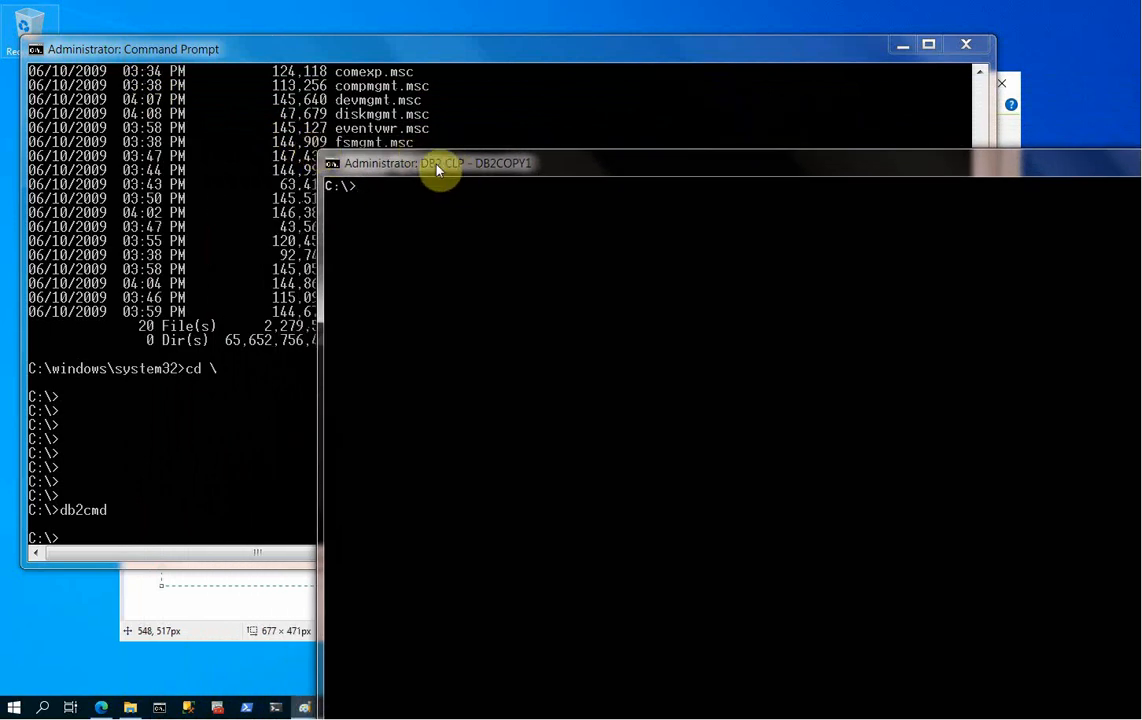
left_click_drag(437, 171, 214, 87)
left_click(250, 52)
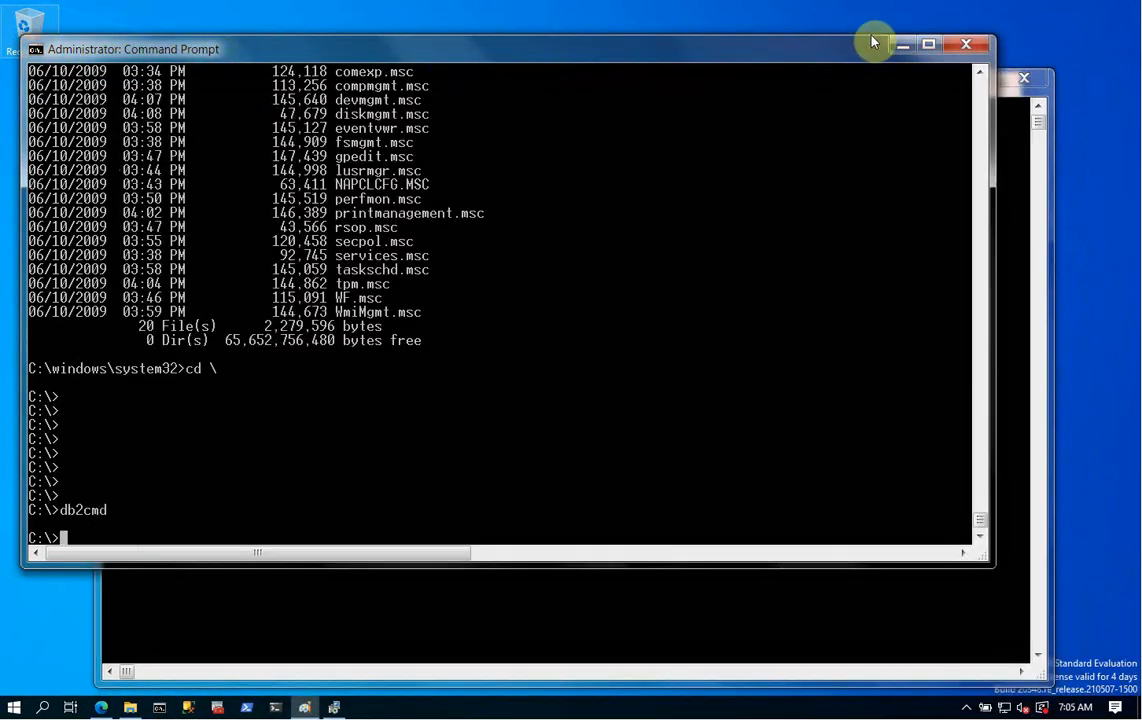
left_click(966, 44)
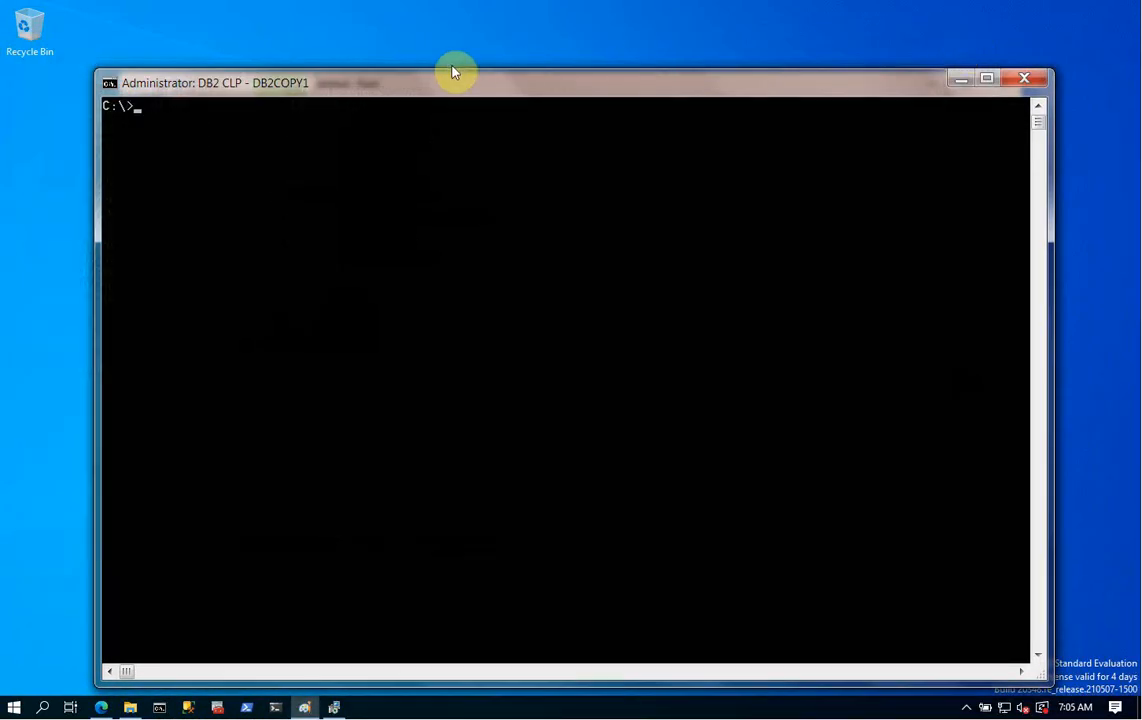
left_click_drag(466, 82, 395, 41)
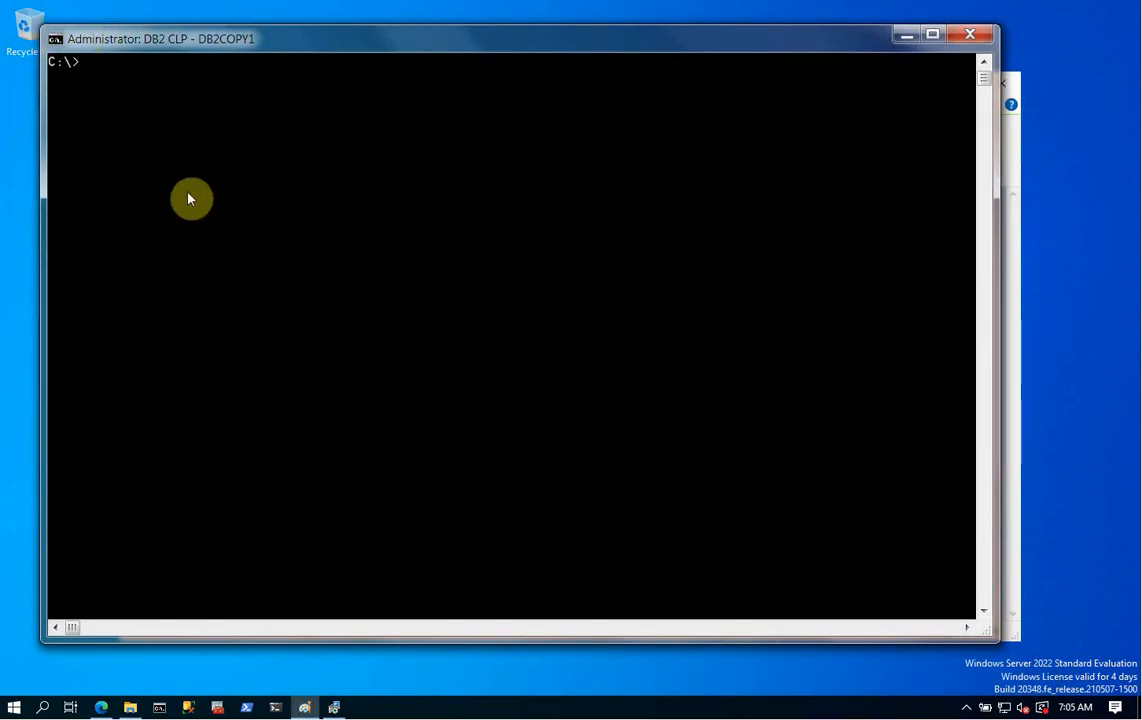
- Run hostname in DB2 CLP, which reports P70, then minimize the console
type("hostname")
key("Return")
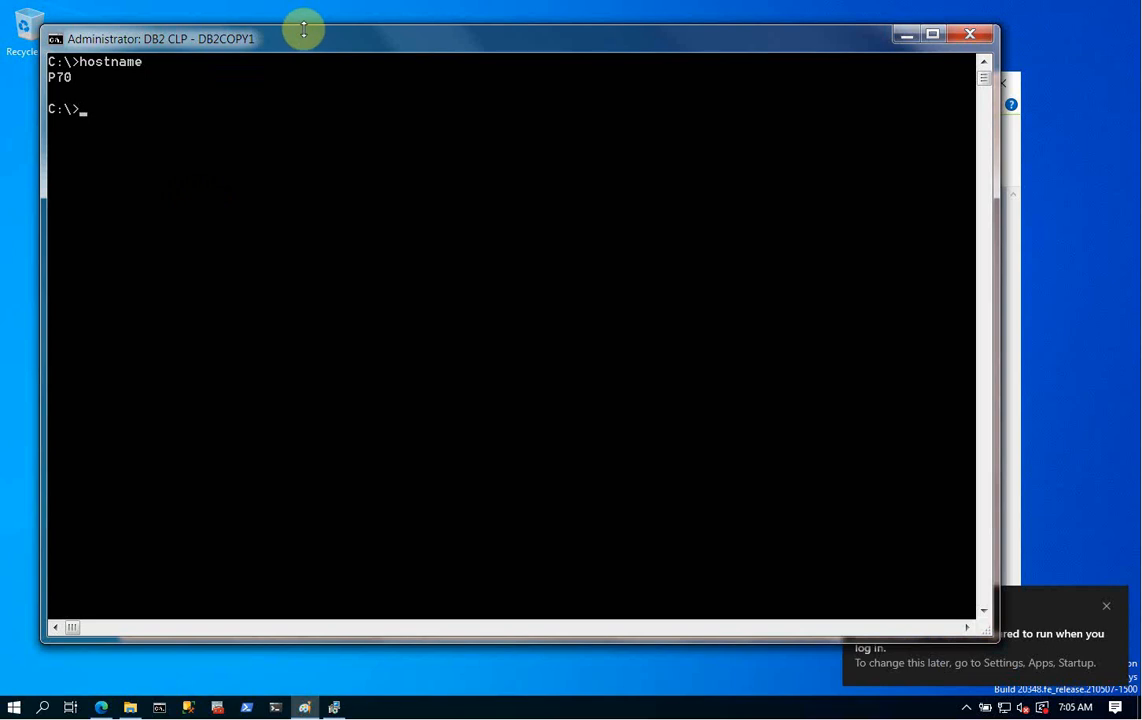
left_click(898, 42)
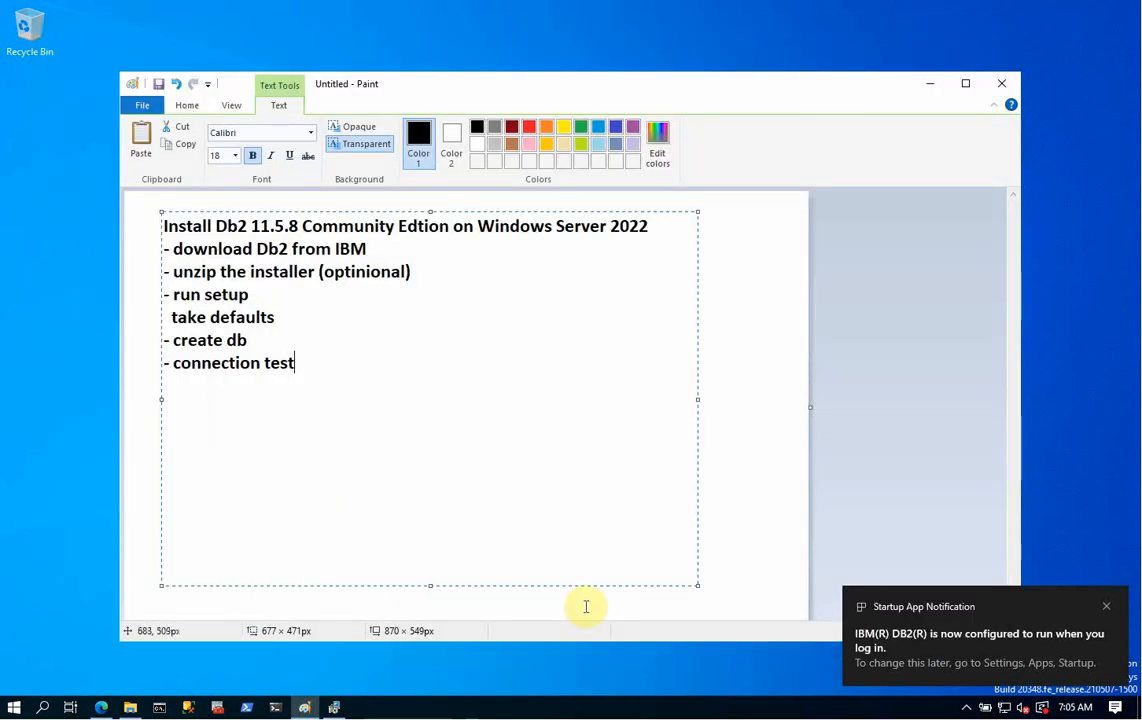
- Run hostname in a new Command Prompt, which reports dc22
left_click(335, 700)
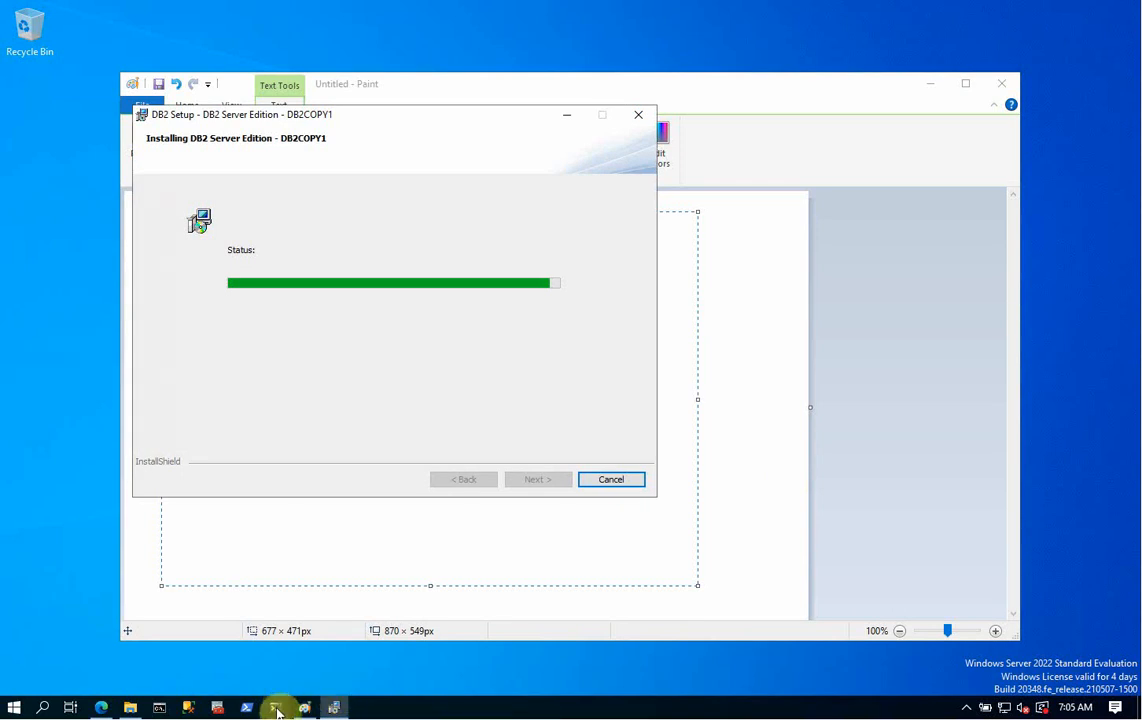
left_click(159, 706)
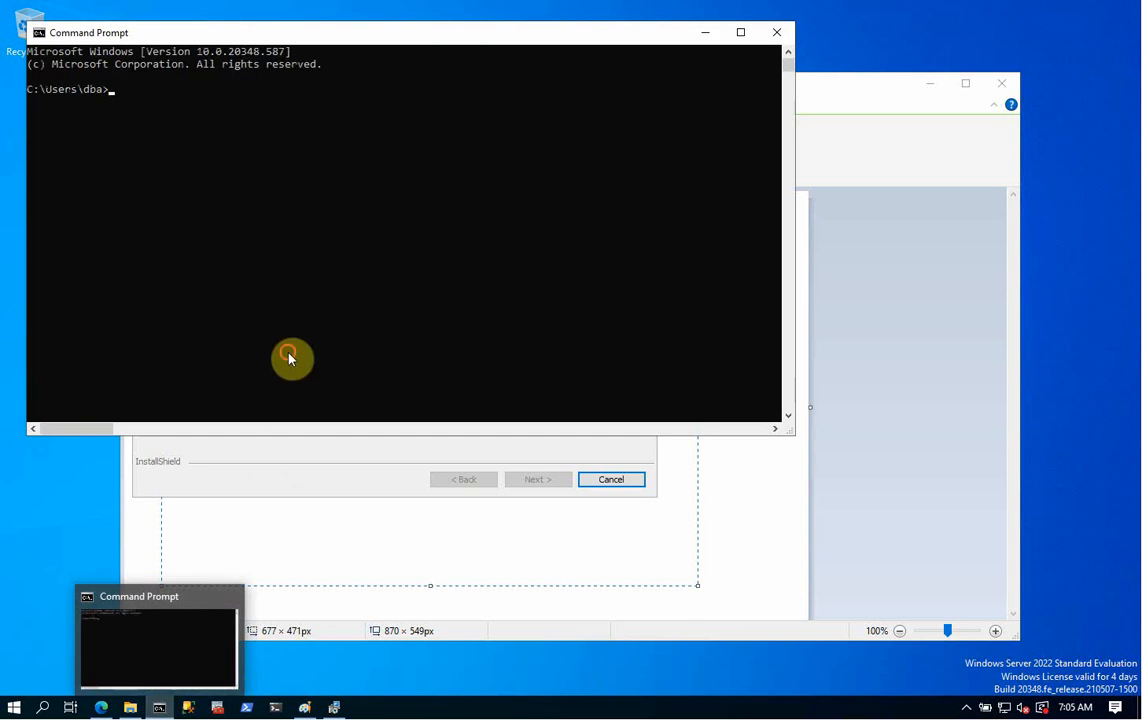
left_click(290, 355)
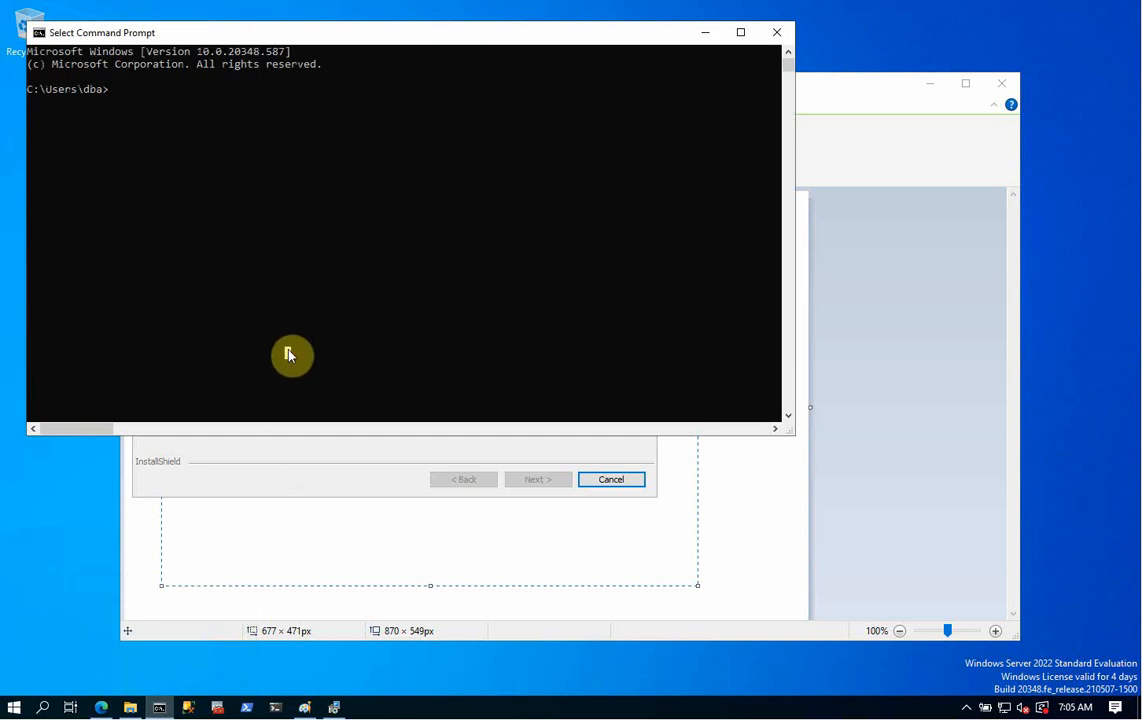
type("hos")
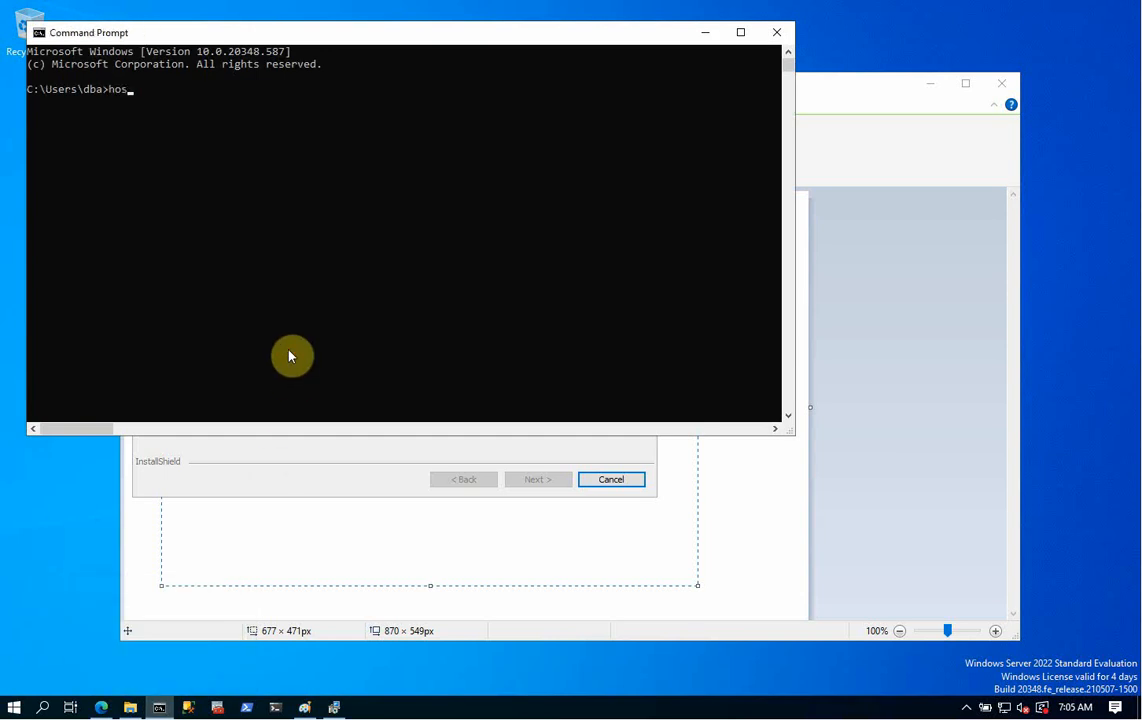
type("tname")
key("Return")
- Minimize the Command Prompt and installer progress dialog, and commit the Paint checklist text
left_click(705, 32)
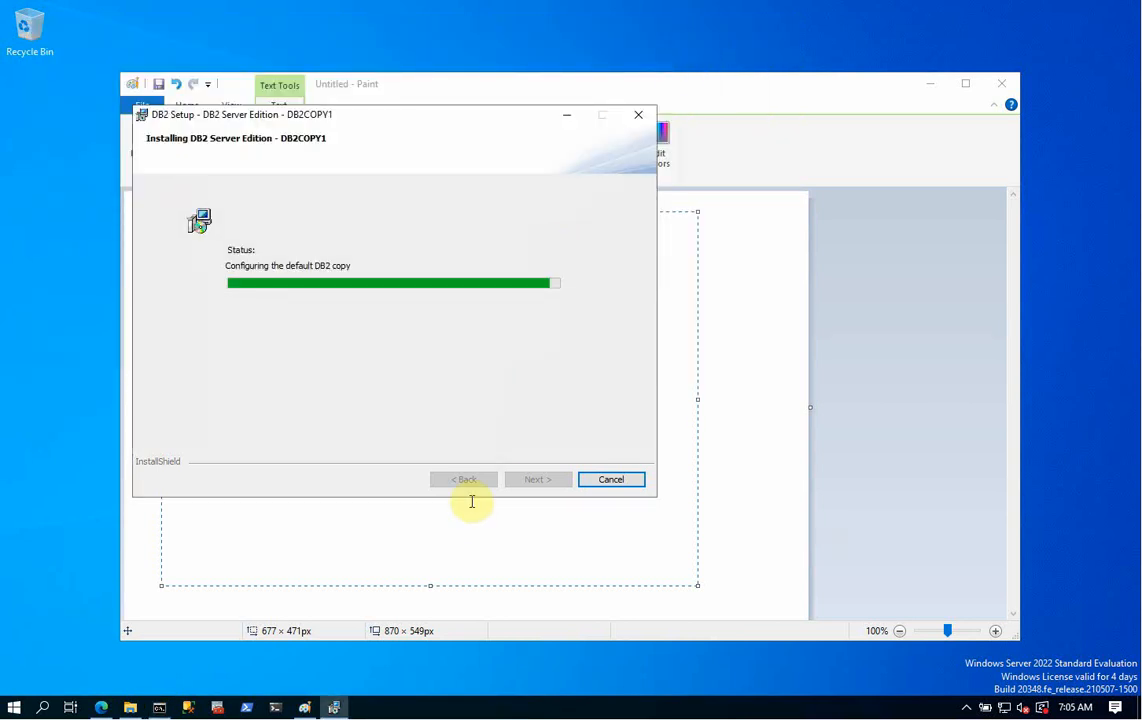
left_click(568, 119)
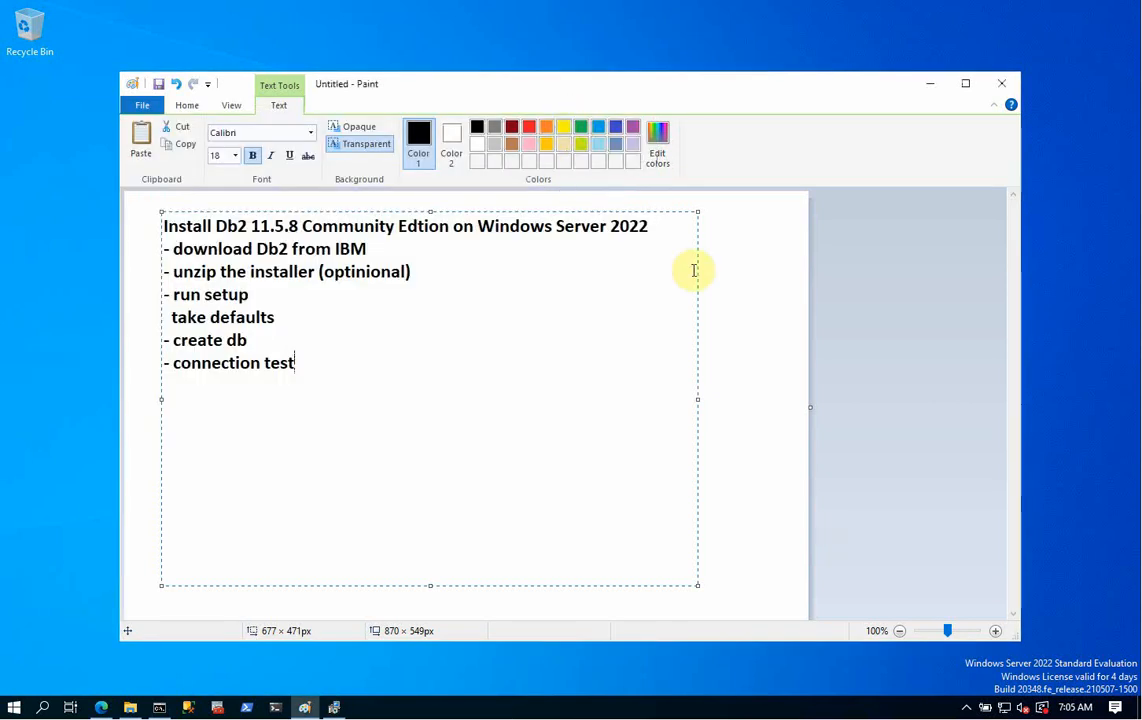
left_click(733, 281)
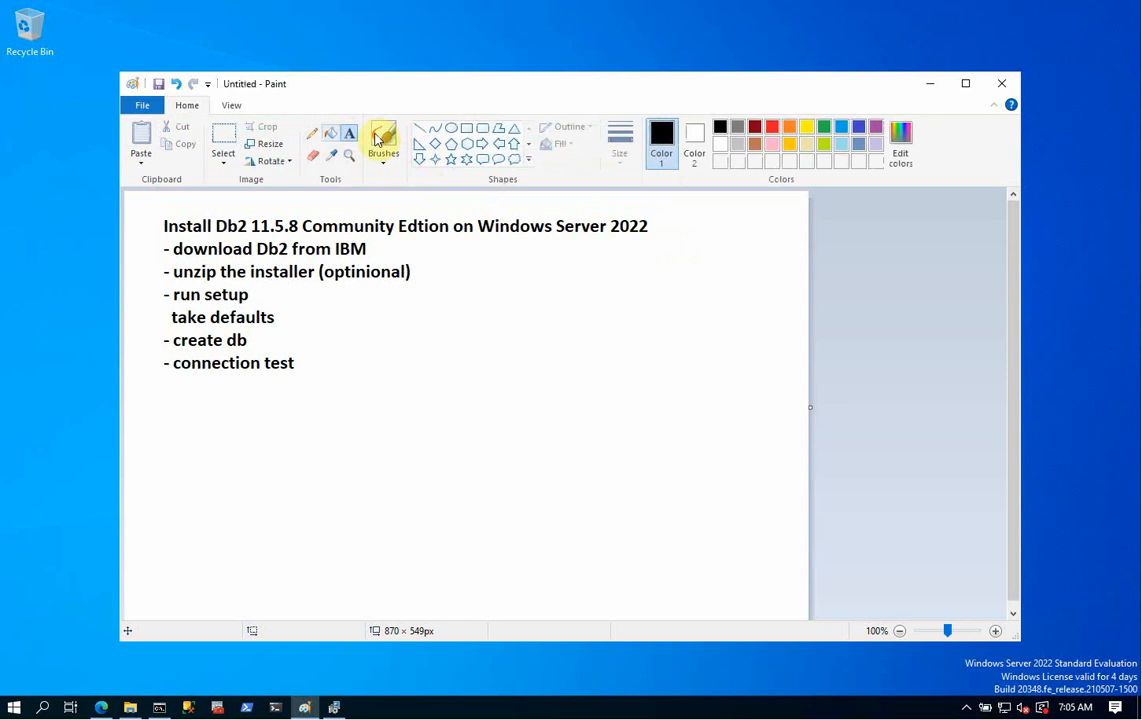
- Draw a rectangle beside the task list and start a text box inside it
left_click(466, 132)
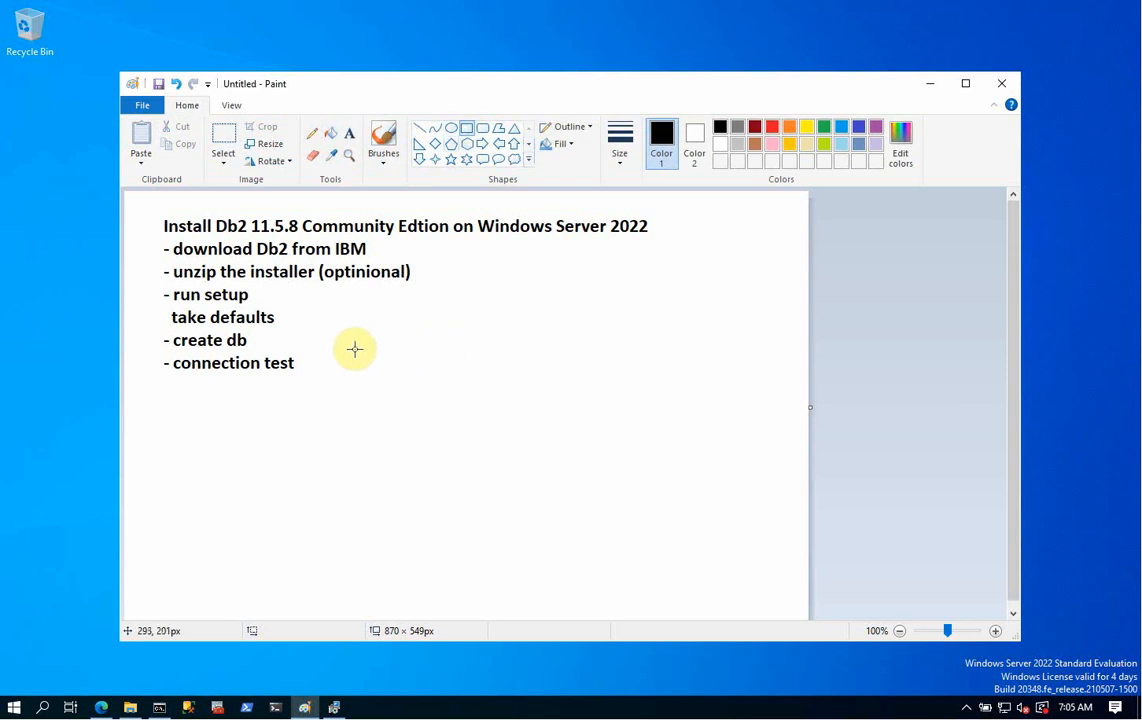
mouse_move(361, 327)
left_mouse_down()
mouse_move(502, 423)
mouse_move(561, 419)
left_mouse_up()
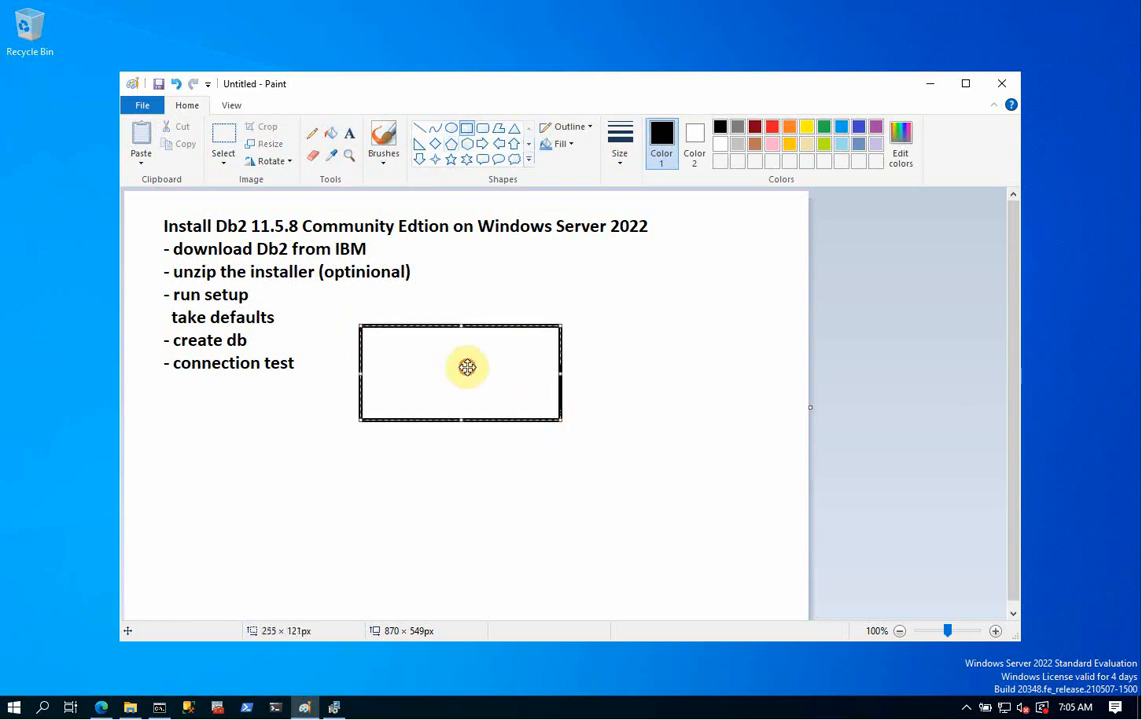
right_click(431, 343)
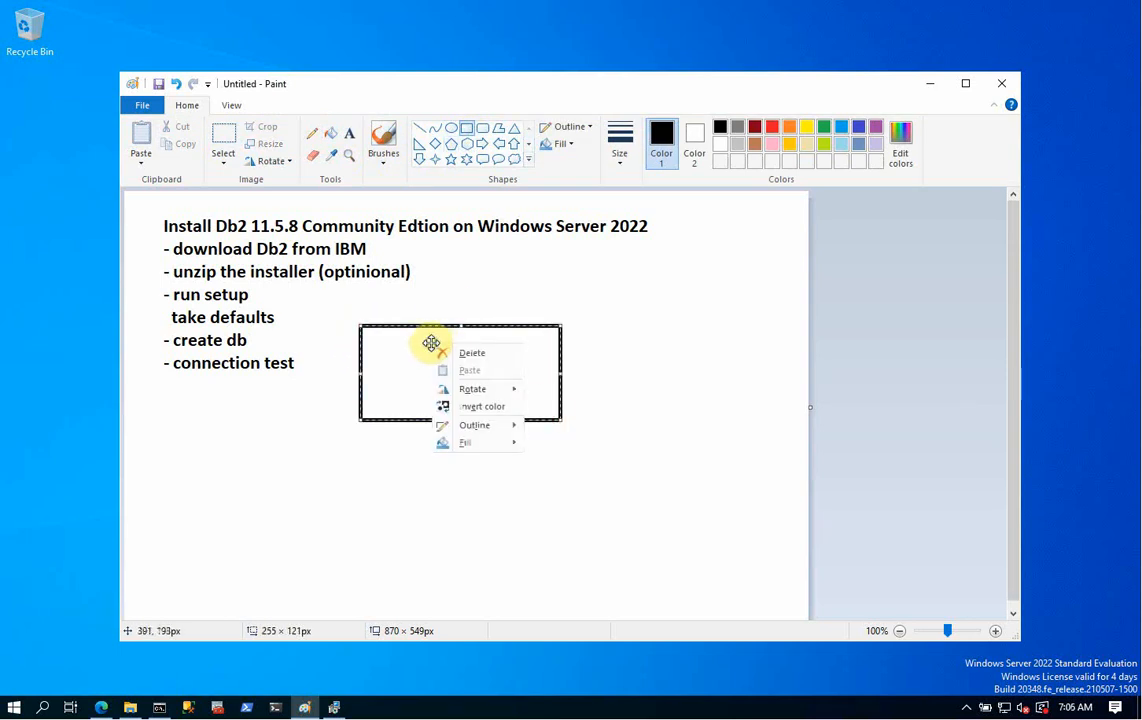
left_click(349, 134)
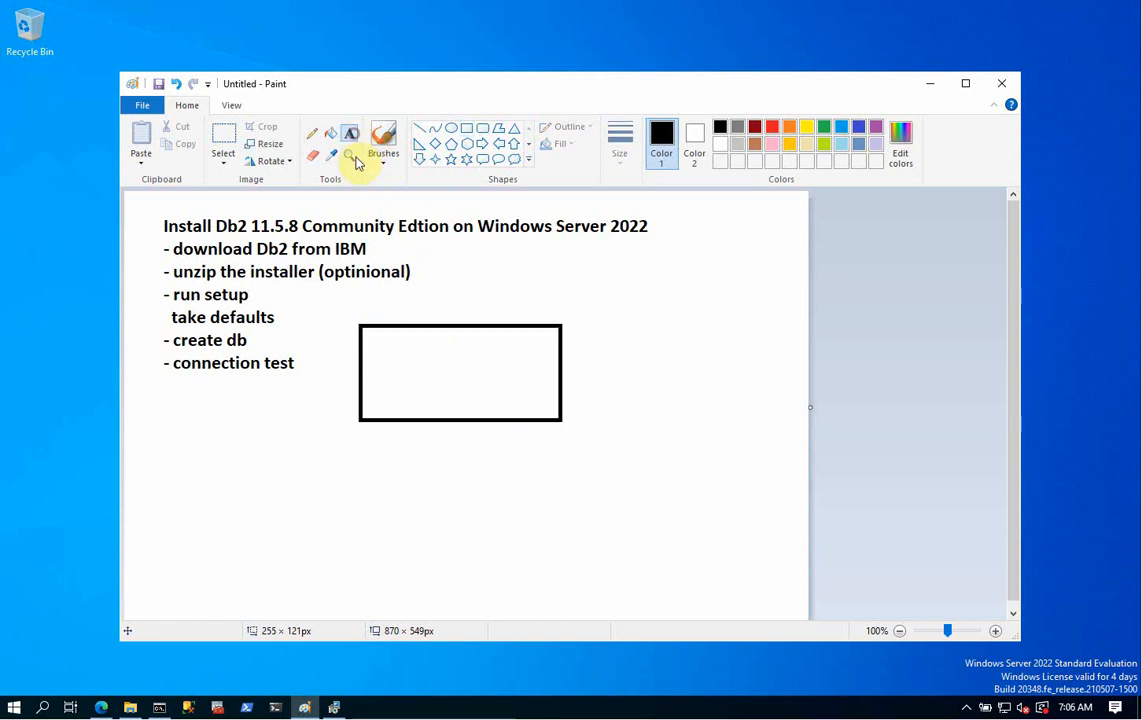
left_click(392, 334)
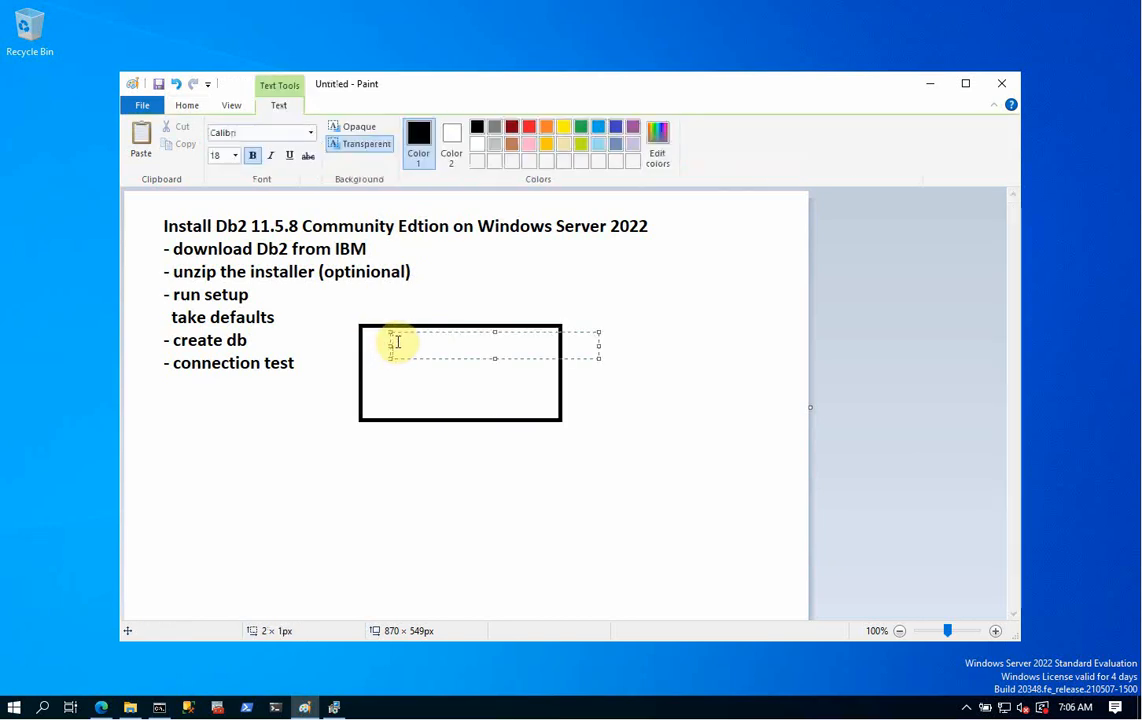
- Type the dc22, Db2 and 'Port: 25000' lines in the box
type("dc22:")
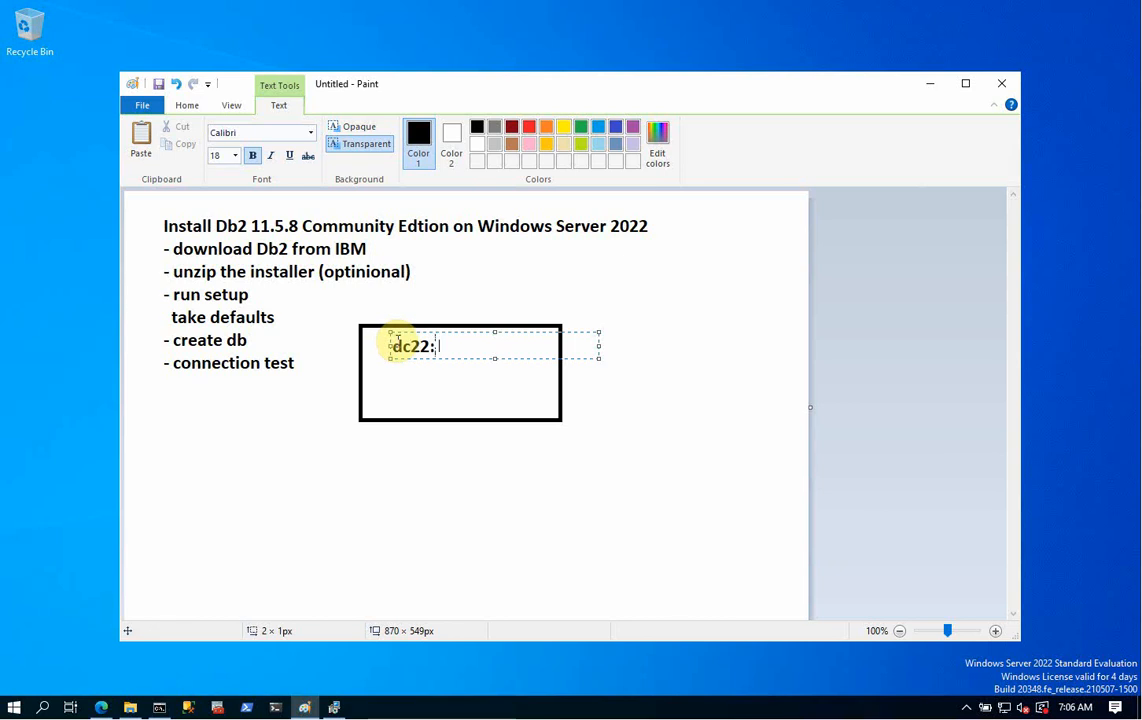
key("BackSpace")
key("BackSpace")
key("Return")
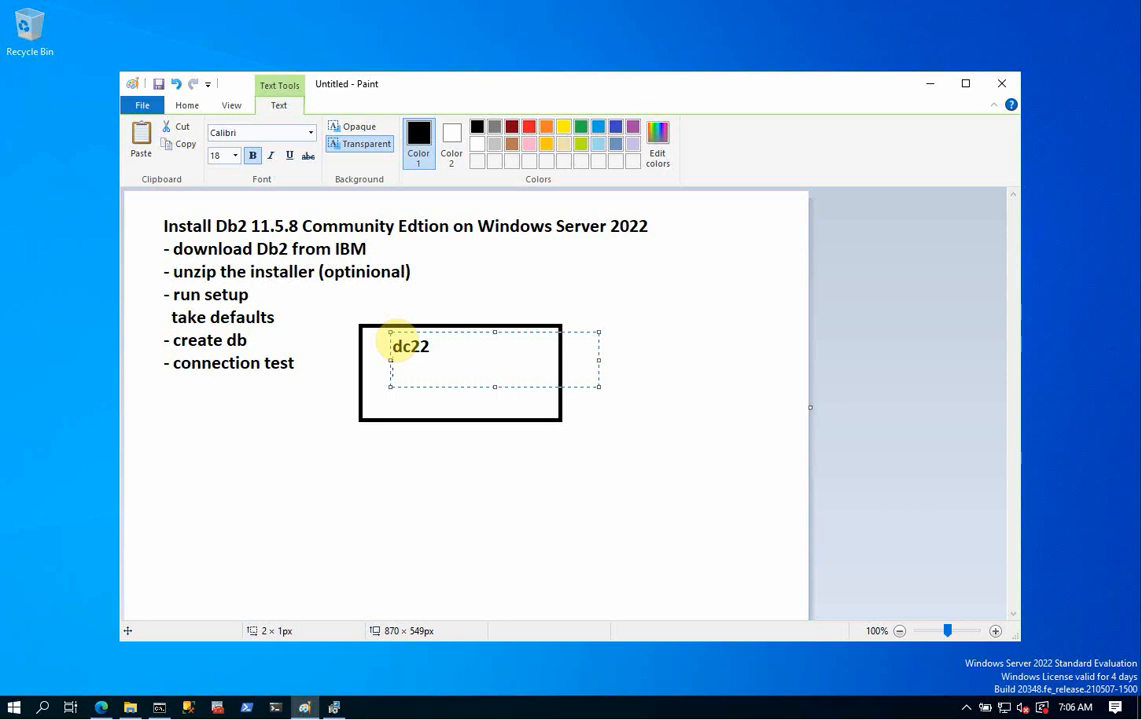
type("db2")
type("b2")
type(": por")
type("t 25")
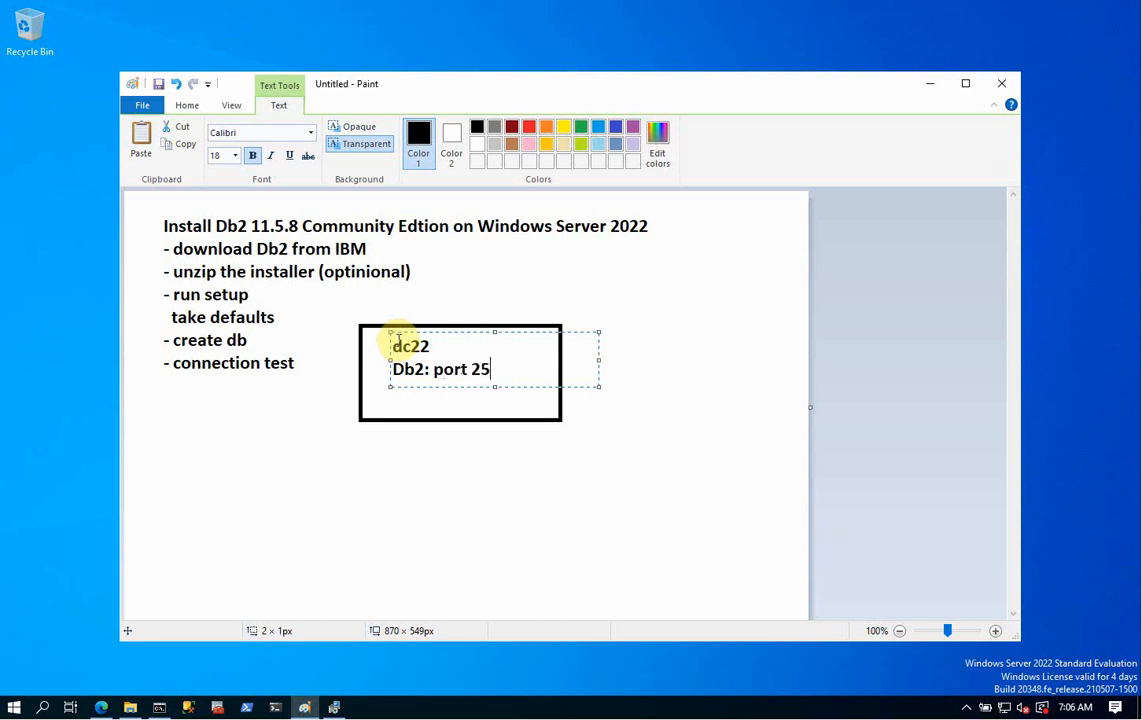
type("000")
key("BackSpace")
key("BackSpace")
key("BackSpace")
key("BackSpace")
key("BackSpace")
key("BackSpace")
key("BackSpace")
key("BackSpace")
key("BackSpace")
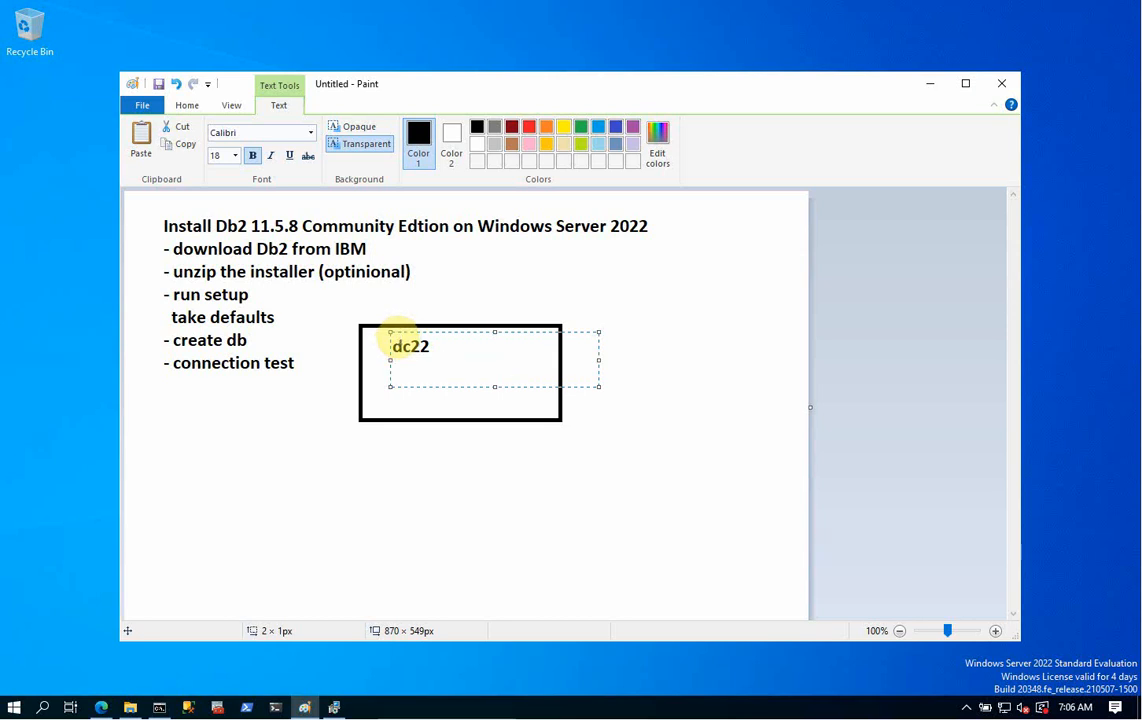
key("Return")
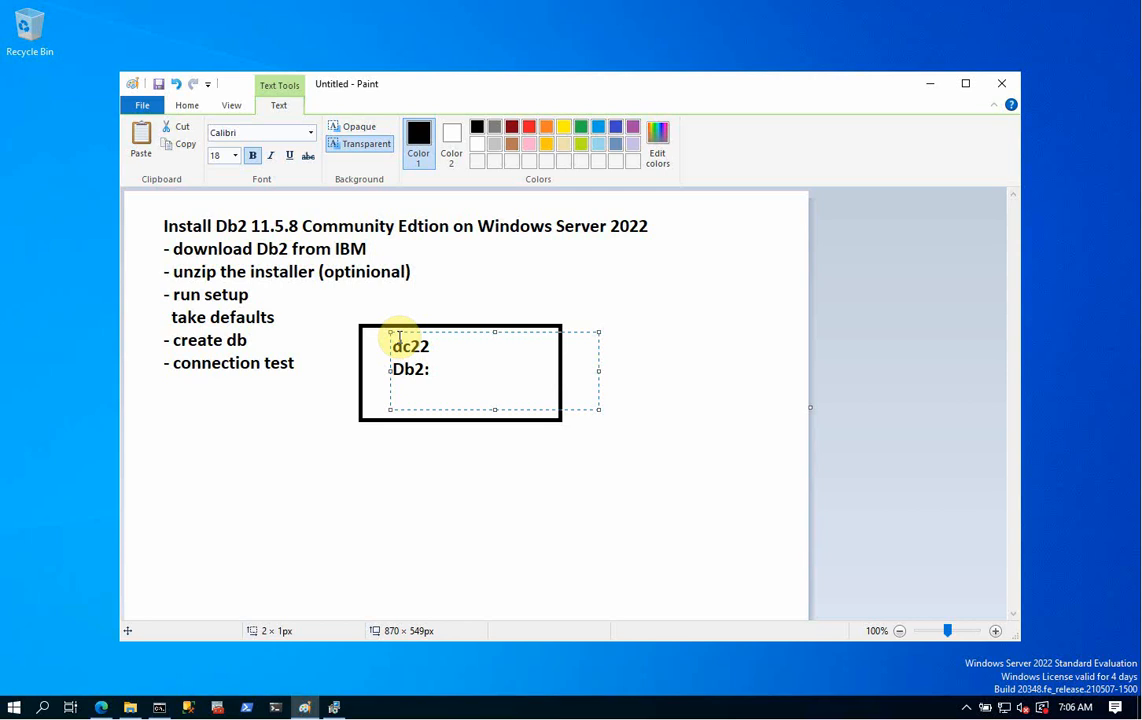
type("Port")
key("BackSpace")
type(": 25000")
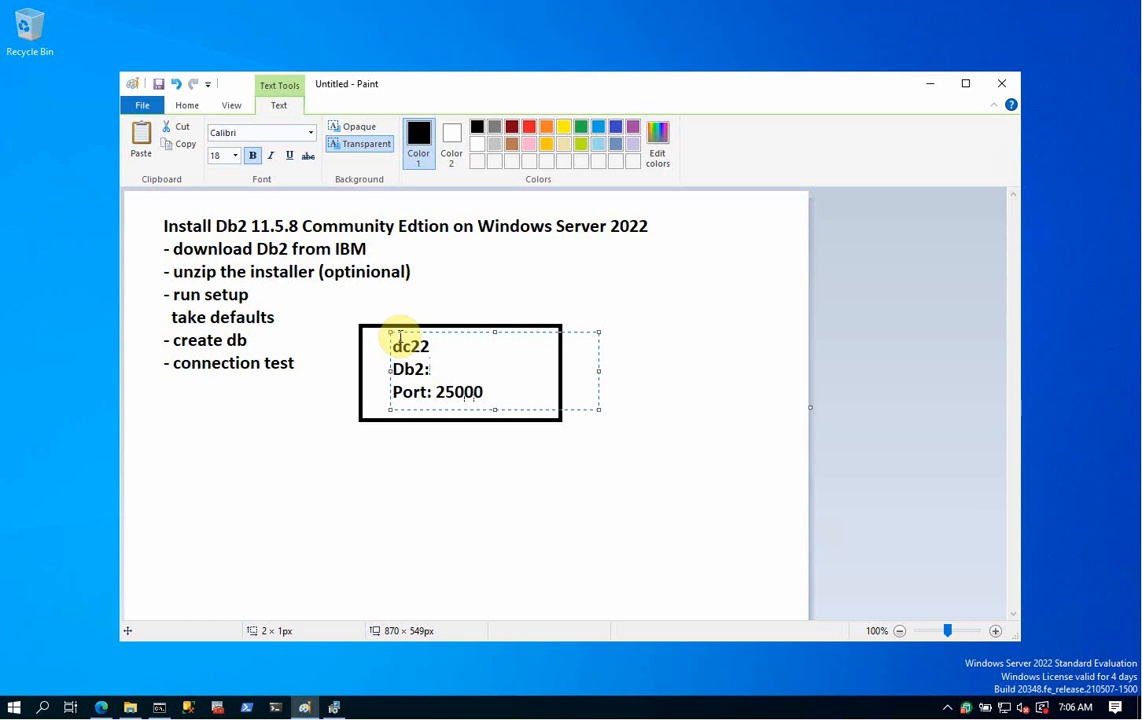
- Complete the lines to 'Db2: 11.5.8' and 'dc22: win 2022', and begin a 'db2admin:' line
key("Up")
type("11.5.8")
key("Up")
type(": w")
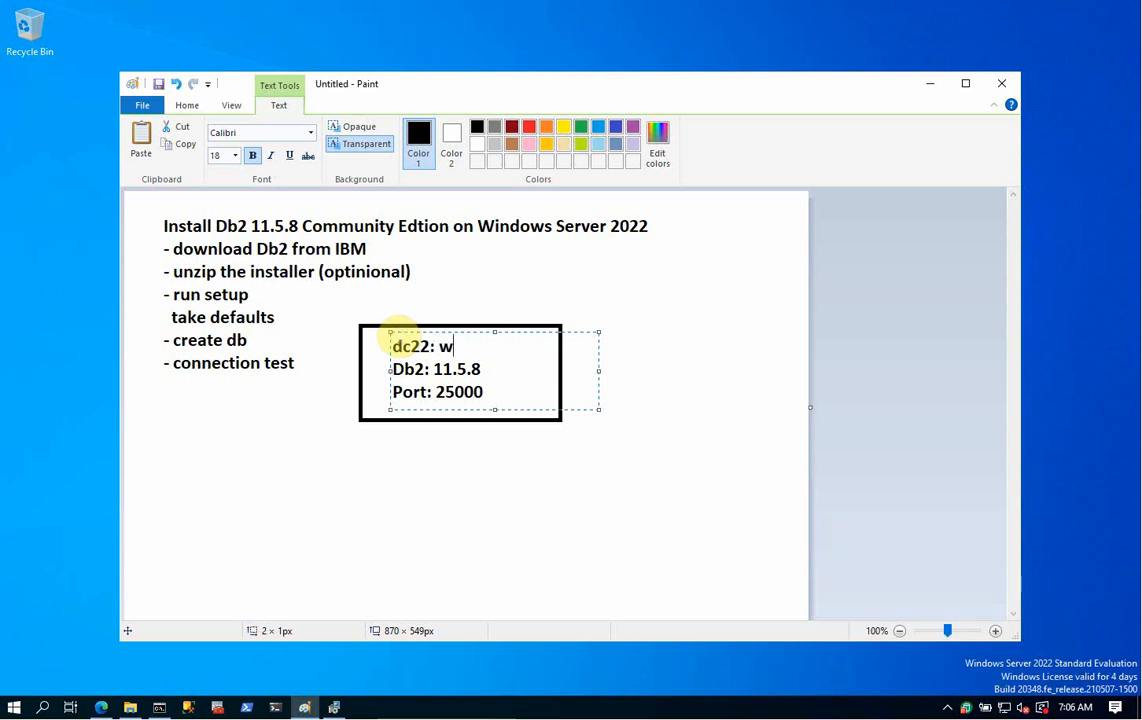
type("in 2022")
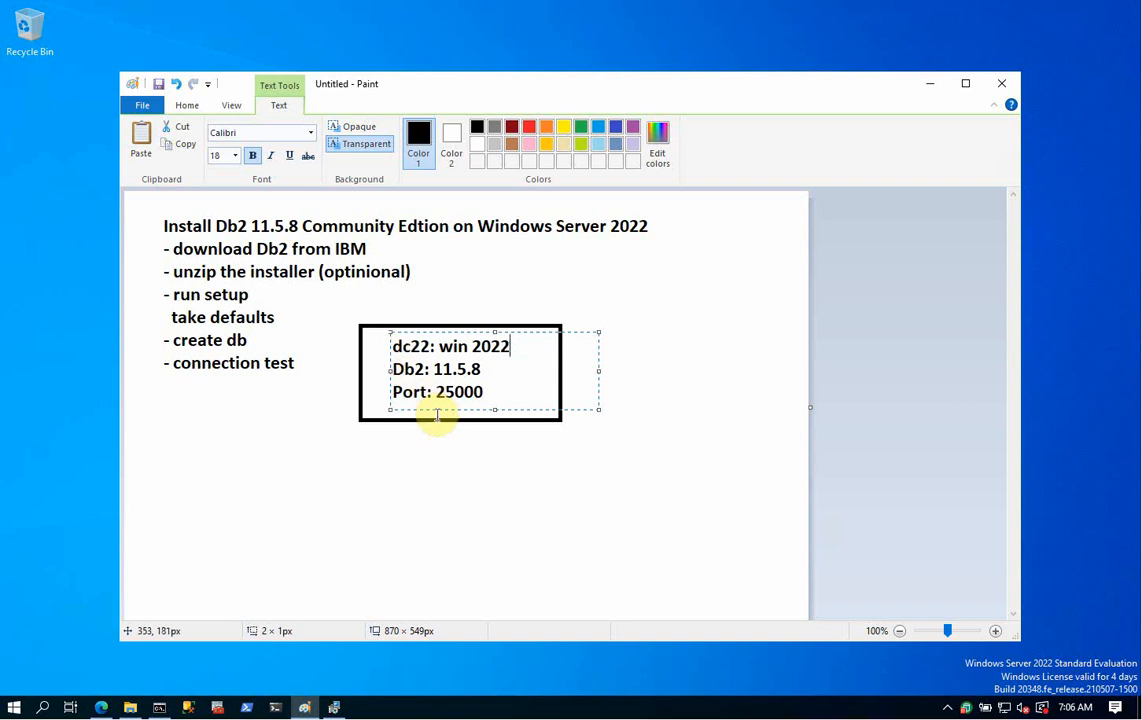
left_click(499, 392)
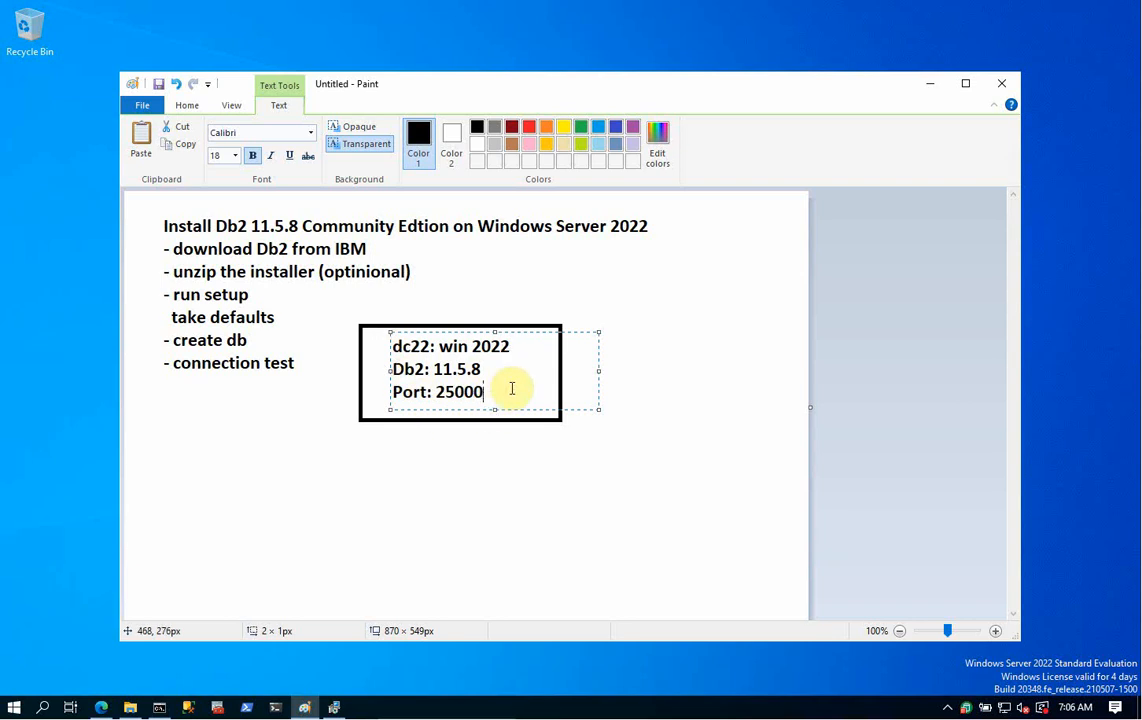
key("Return")
type("db")
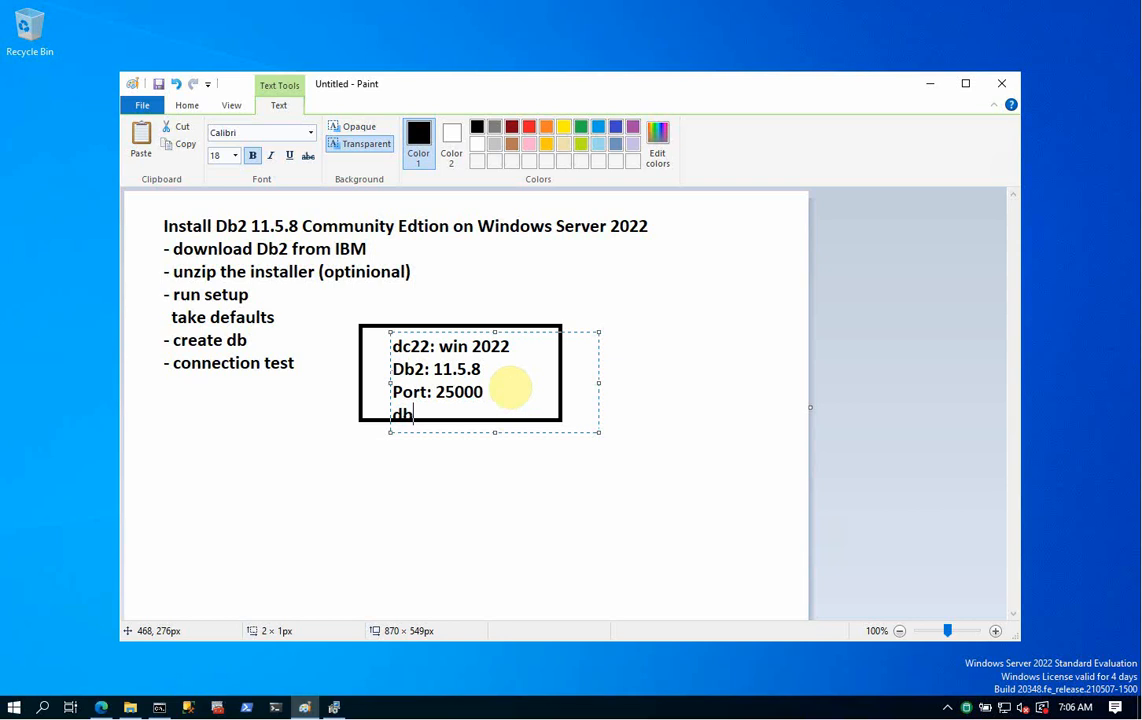
type("2")
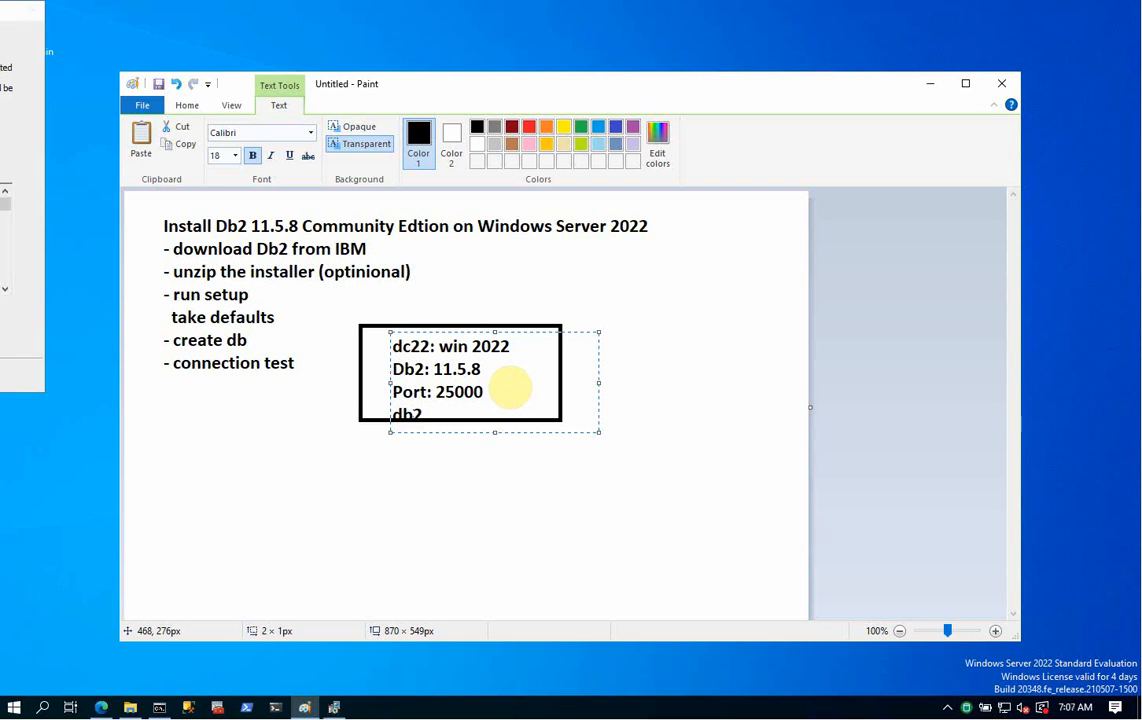
type("admin:")
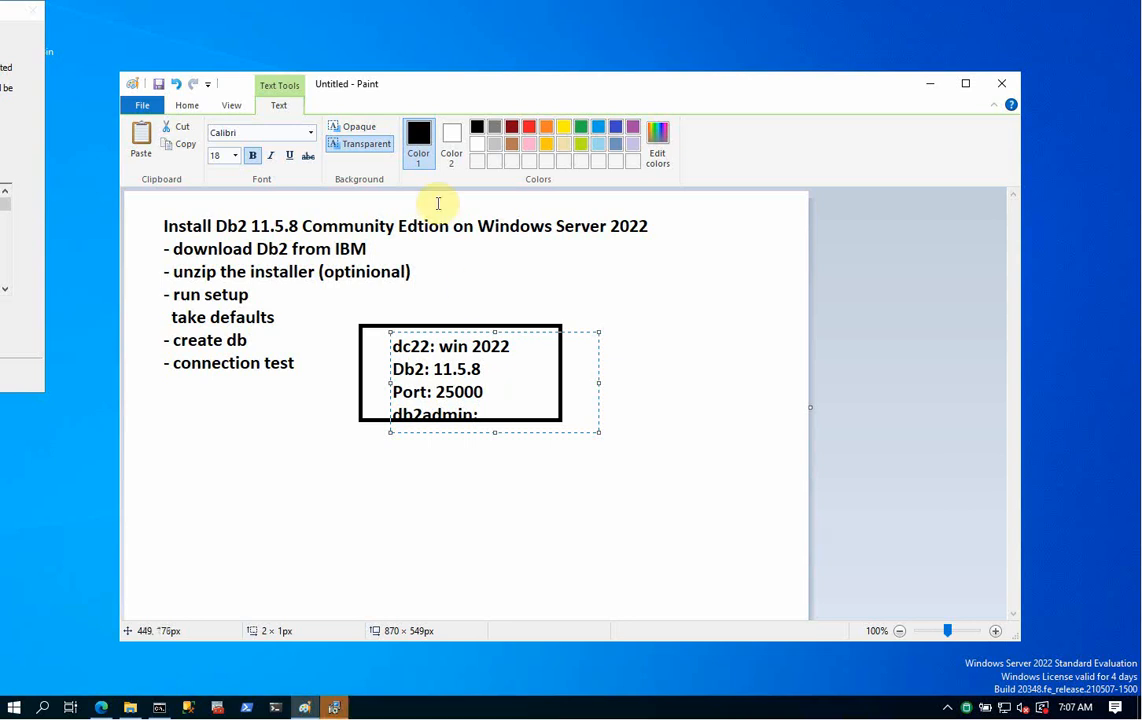
- Minimize Paint and finish the completed DB2 Setup wizard, opening DB2 First Steps
left_click(932, 84)
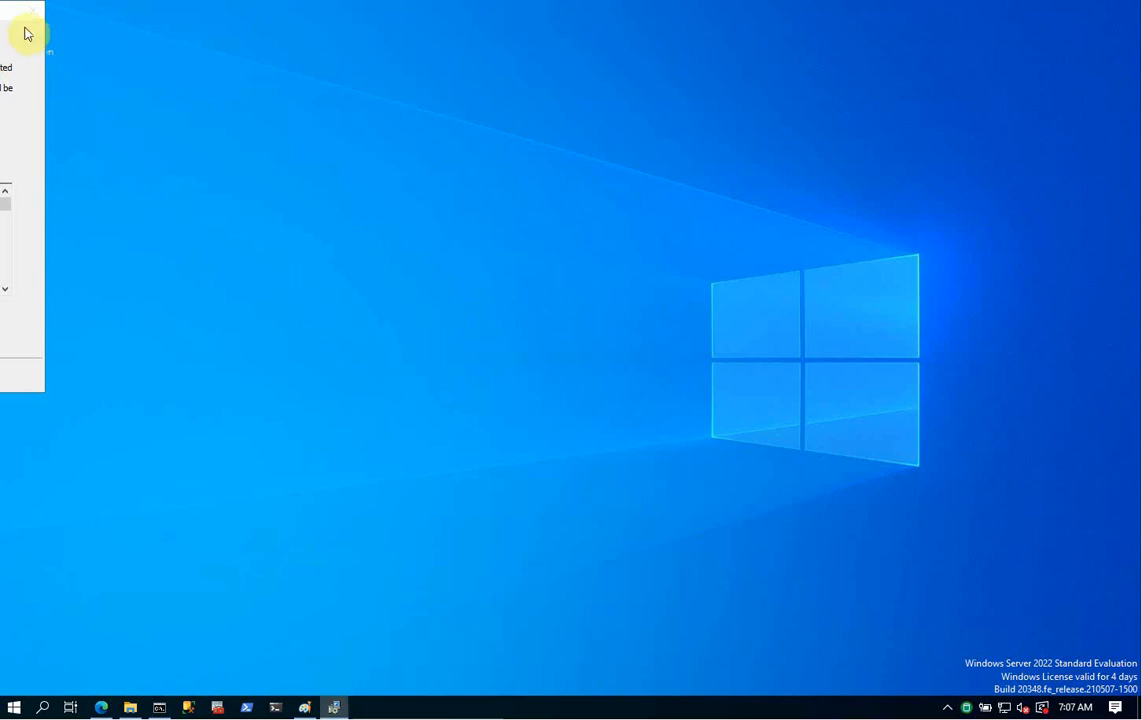
left_click_drag(10, 14, 602, 69)
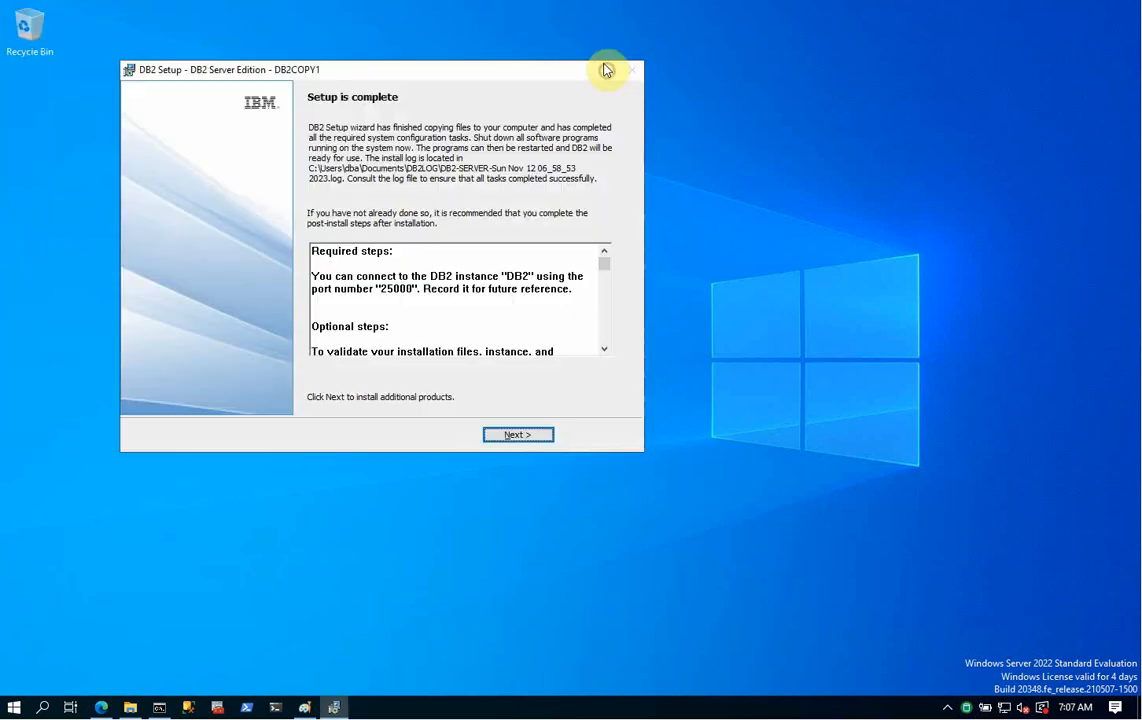
left_click(525, 439)
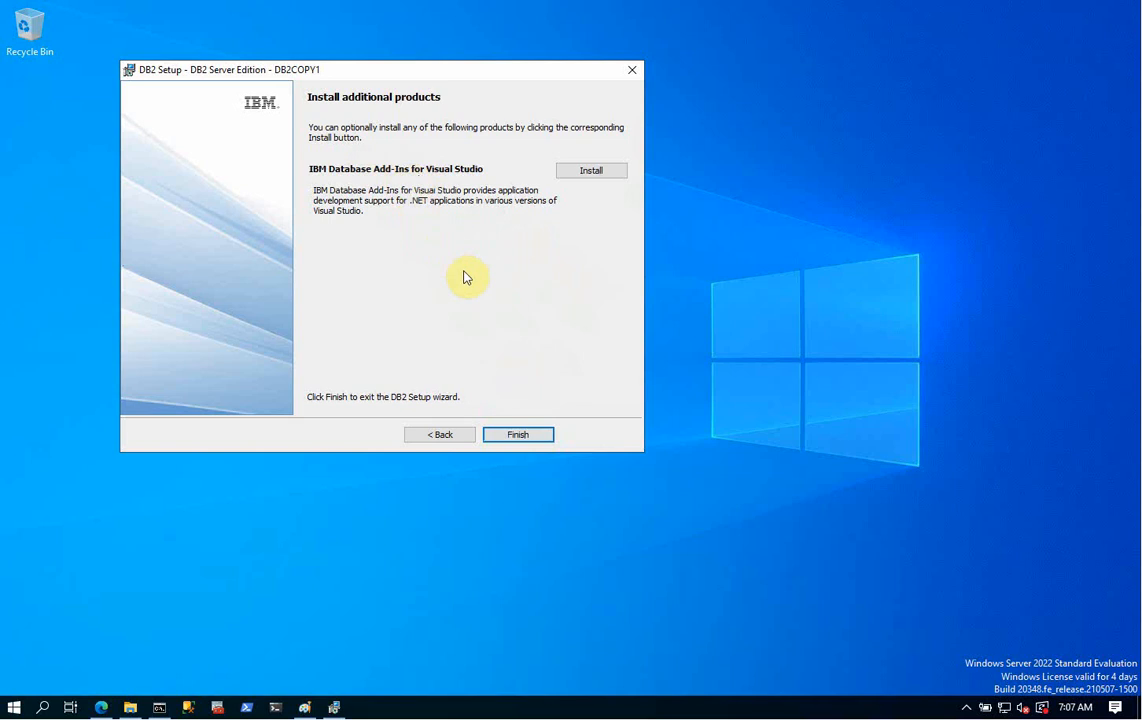
left_click(518, 433)
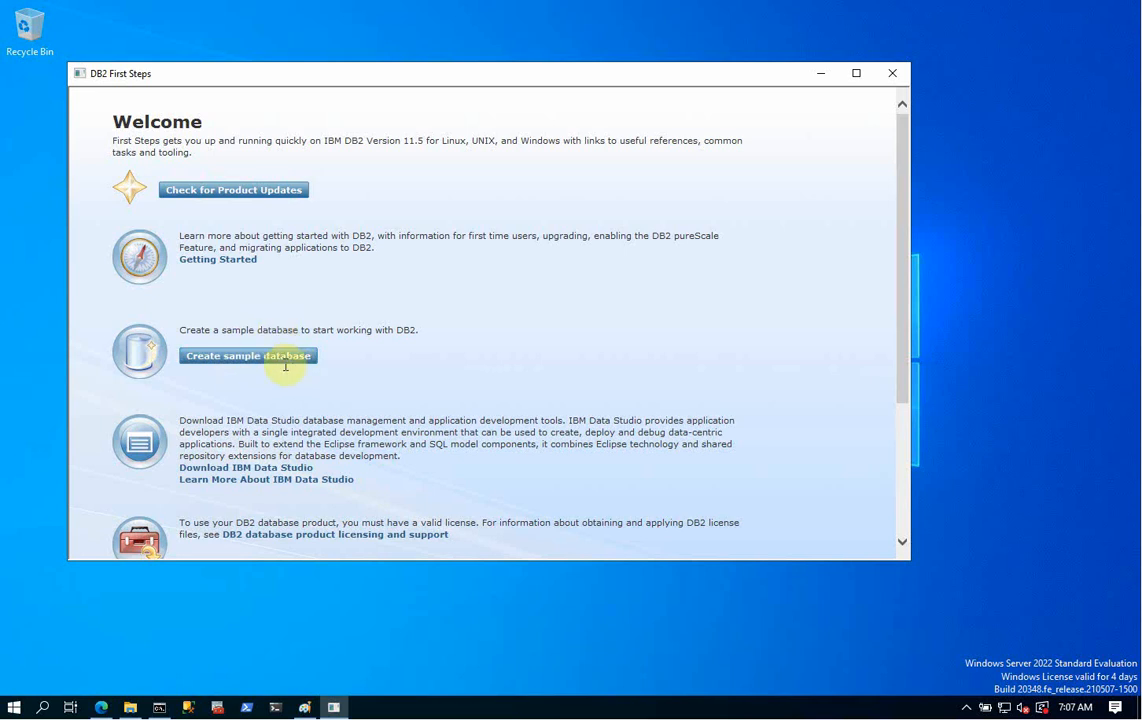
- Start creating the SAMPLE database on drive C: from DB2 First Steps
left_click_drag(432, 86, 485, 82)
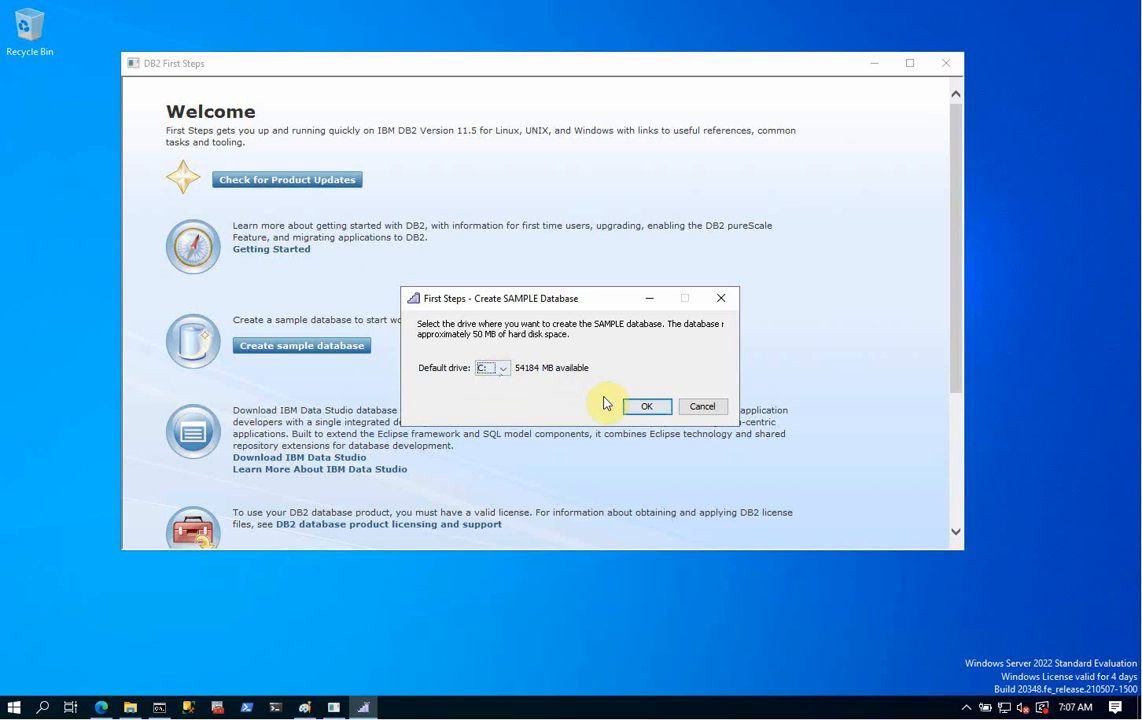
left_click(644, 411)
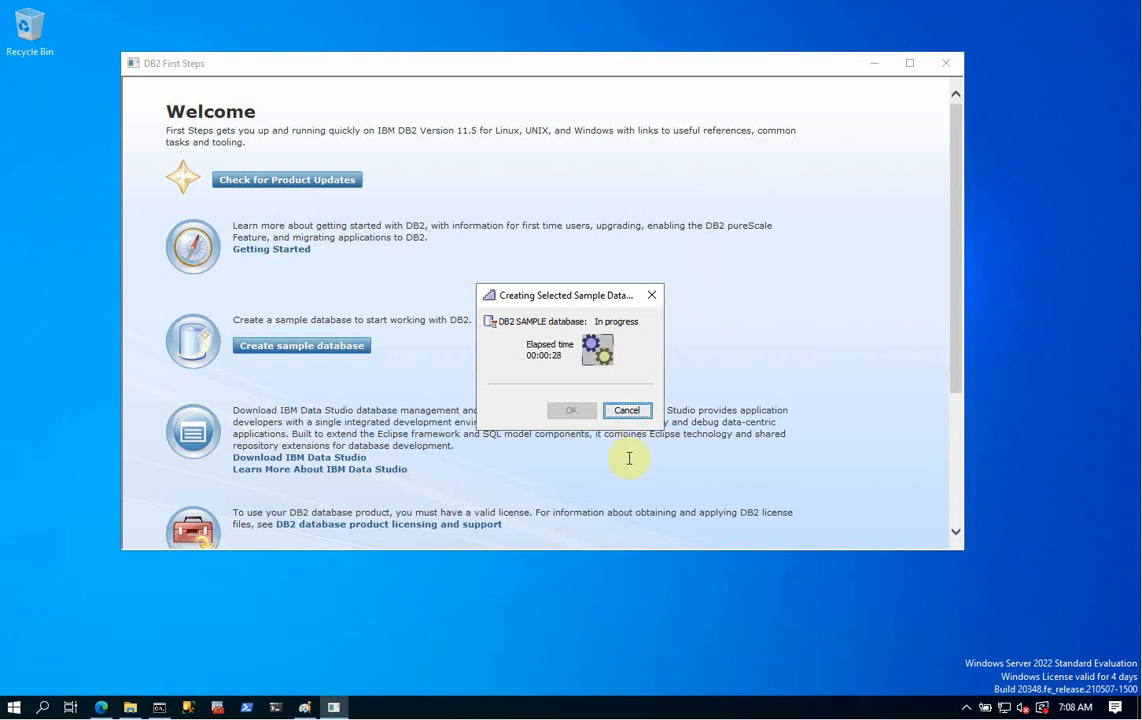
- Try db2cmd in the old Command Prompt, close it after the unrecognized-command error, and open a fresh one
left_click(158, 708)
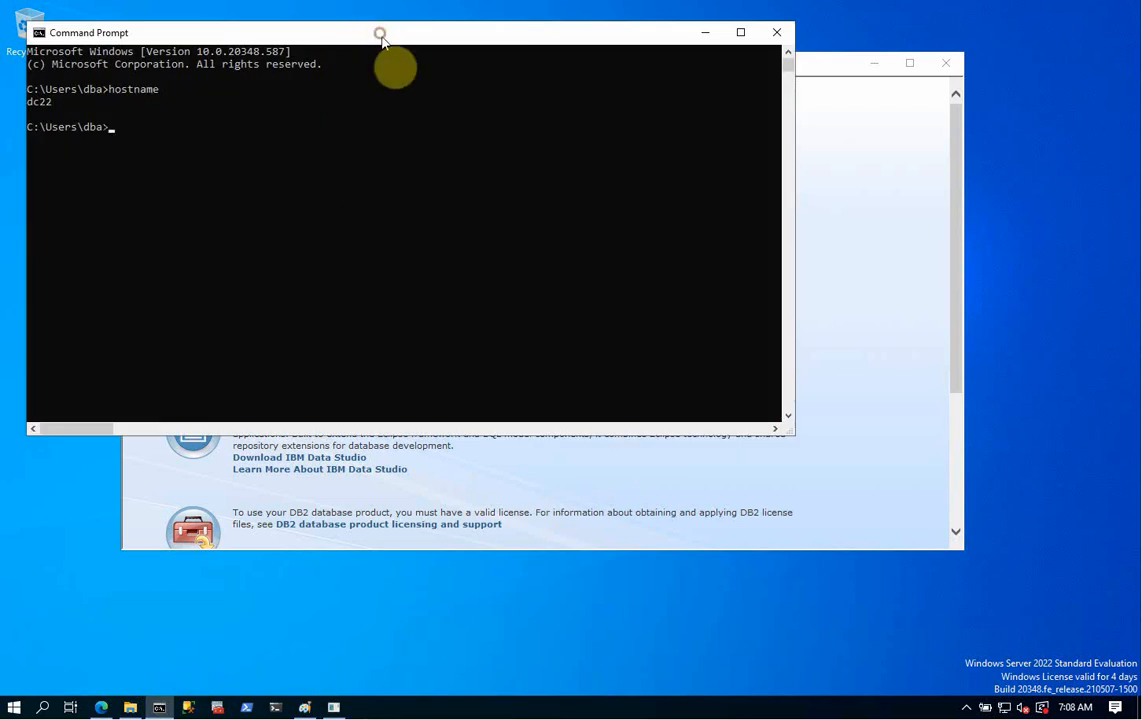
left_click_drag(380, 38, 474, 385)
left_click(460, 530)
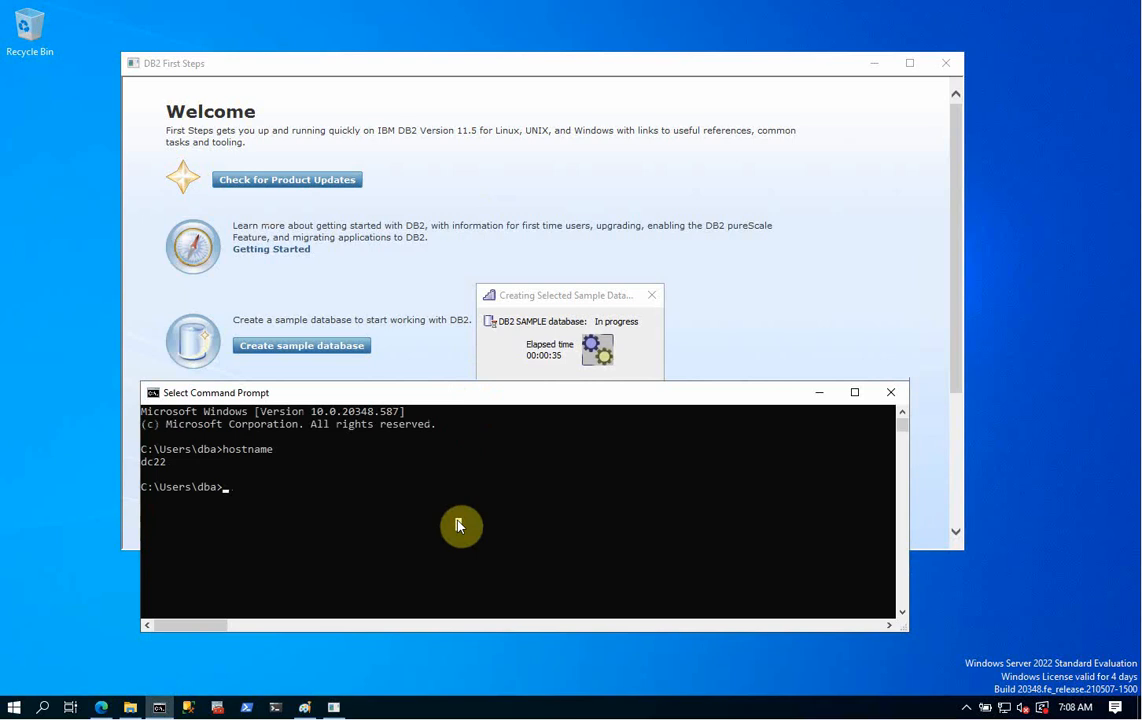
type("d")
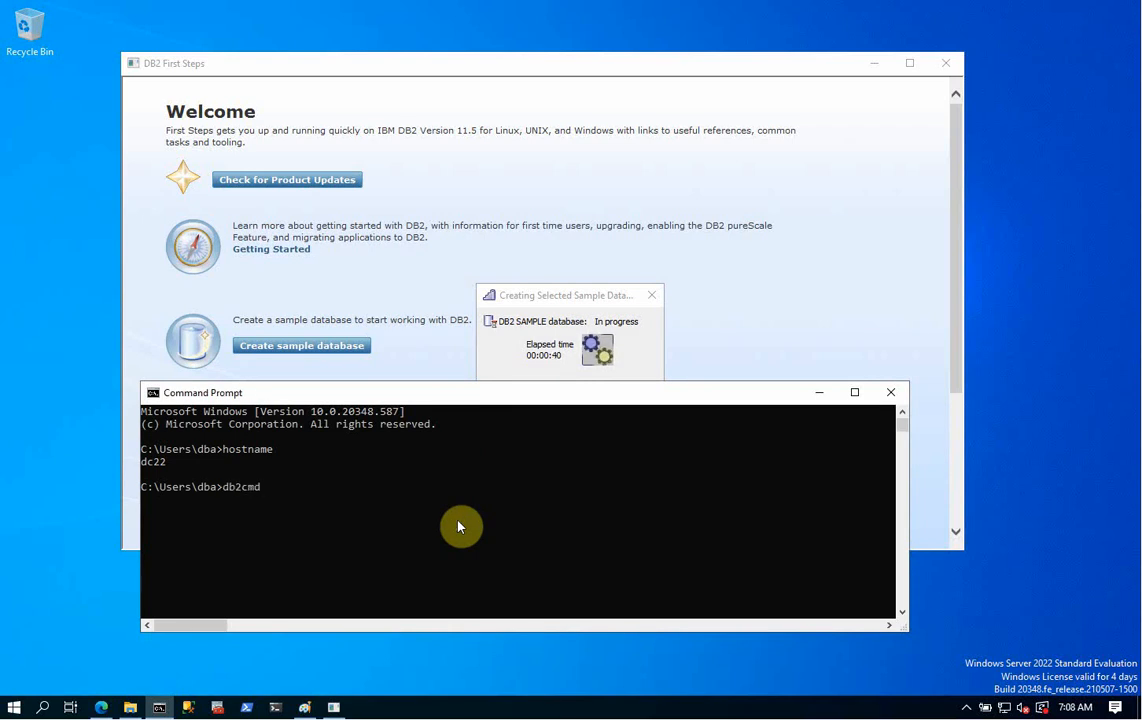
type("b2cmd")
key("Return")
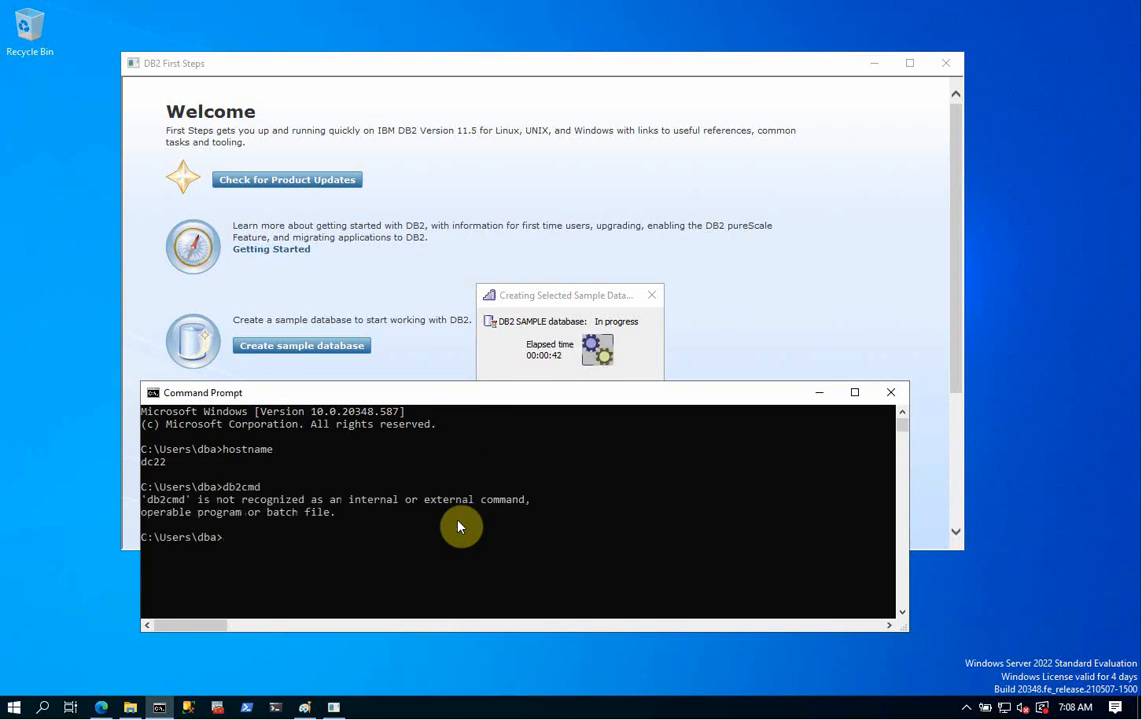
left_click(890, 392)
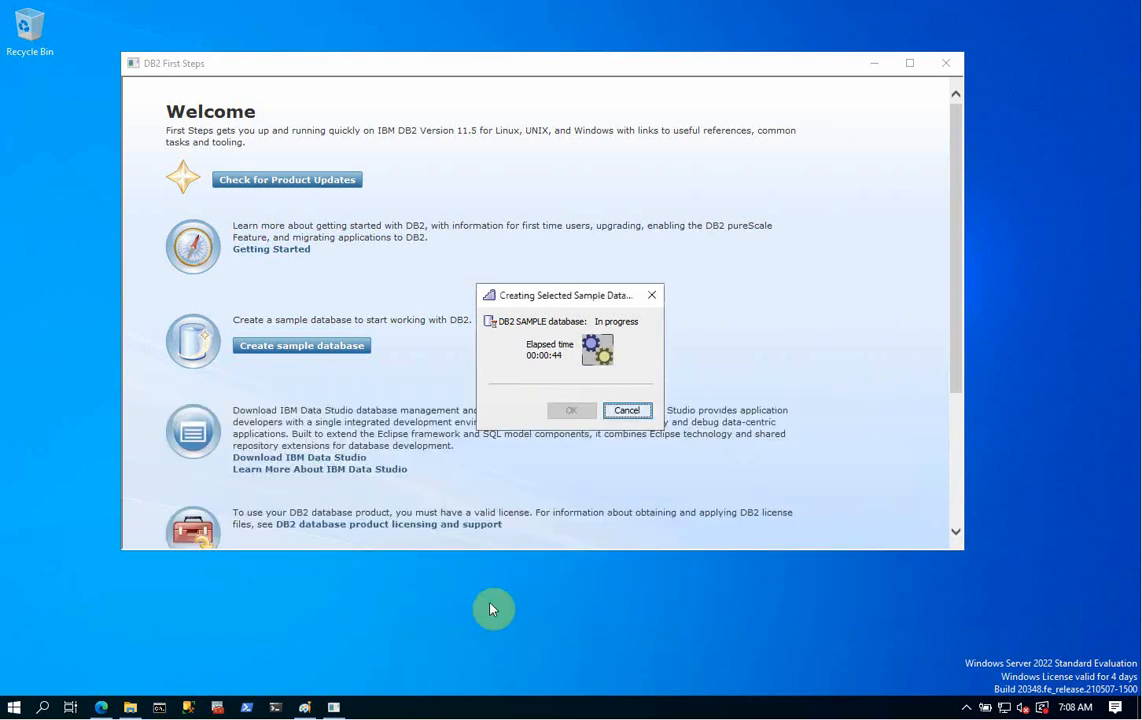
right_click(159, 707)
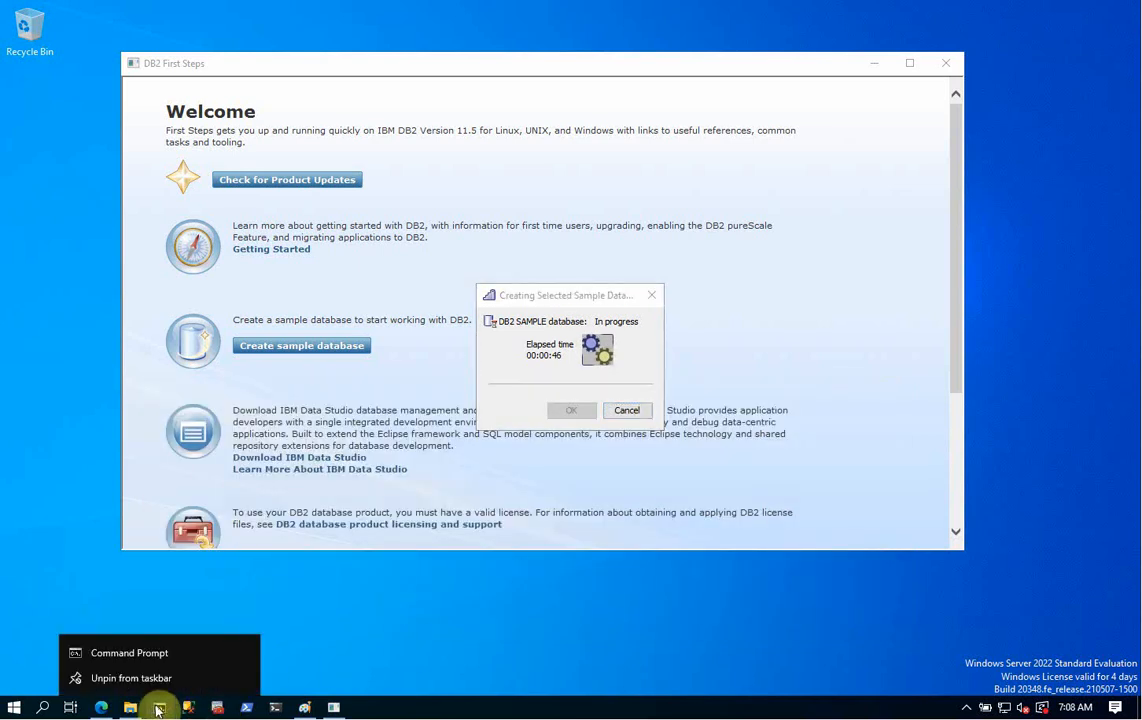
left_click(160, 657)
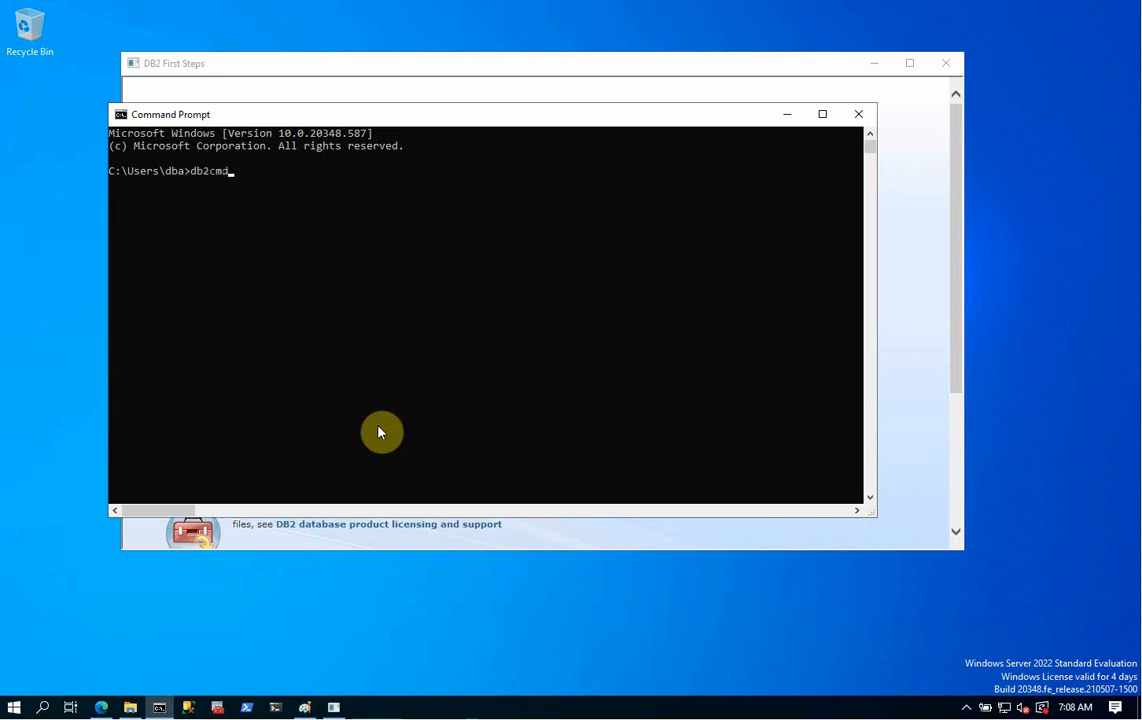
- Launch DB2 CLP with db2cmd, close the plain Command Prompt, and minimize First Steps
type("db2cmd")
key("Return")
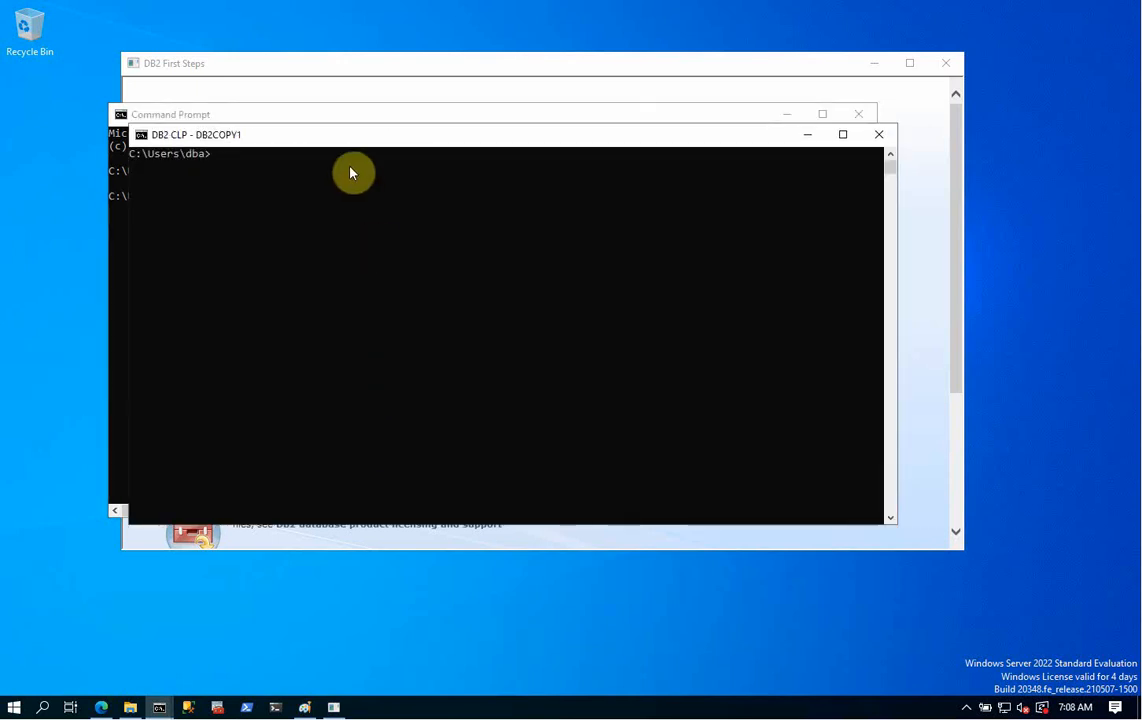
left_click_drag(347, 147, 271, 247)
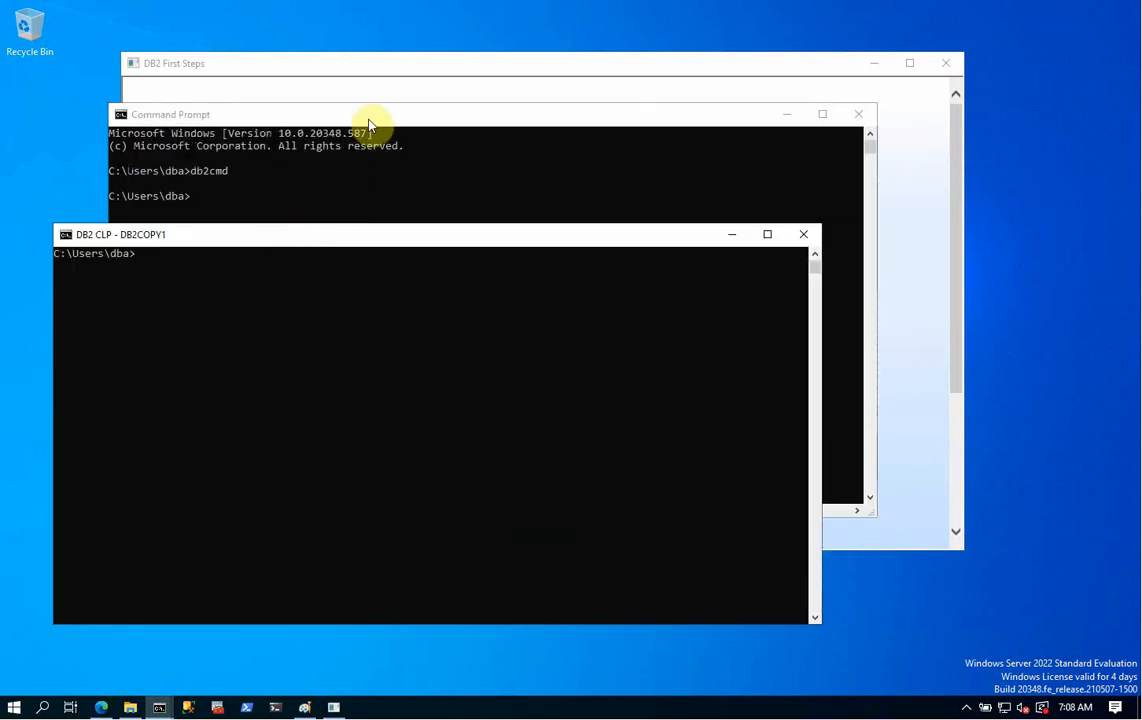
left_click(374, 114)
left_click(858, 114)
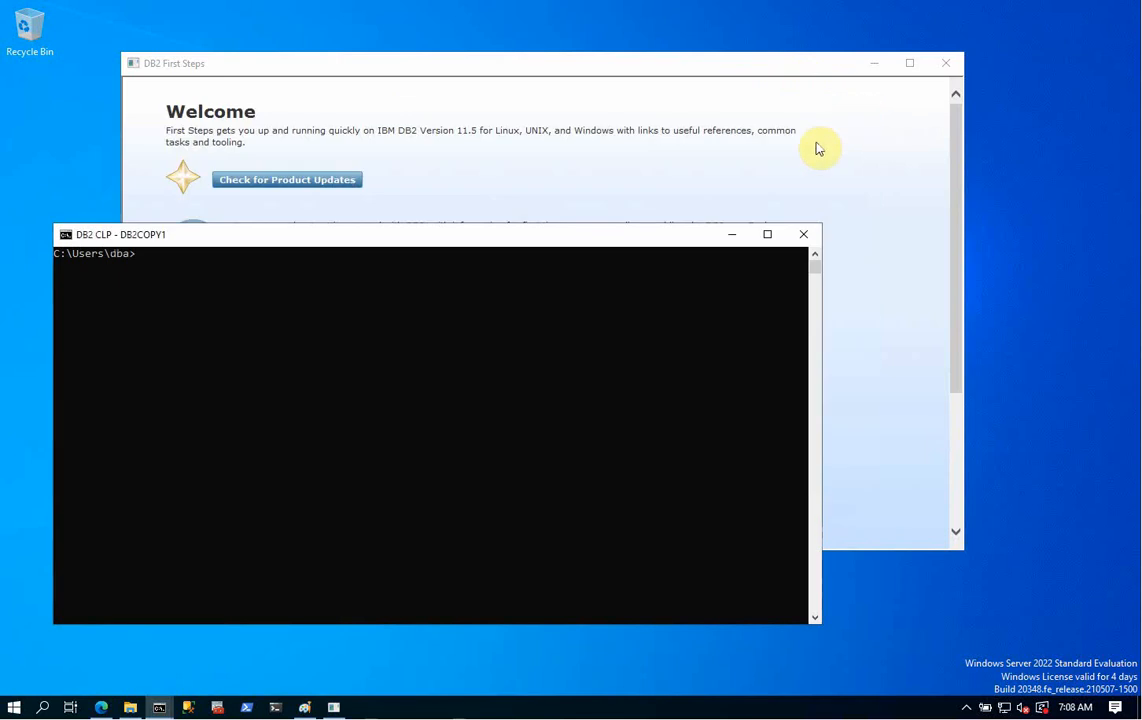
left_click_drag(560, 240, 785, 254)
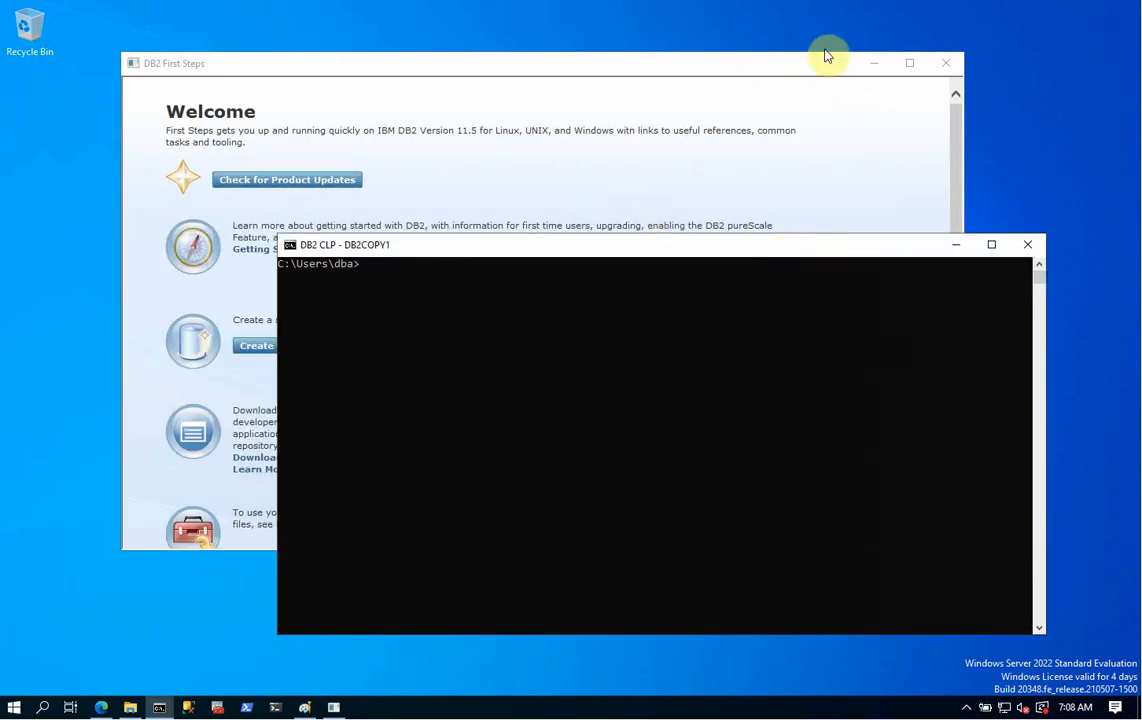
left_click(760, 102)
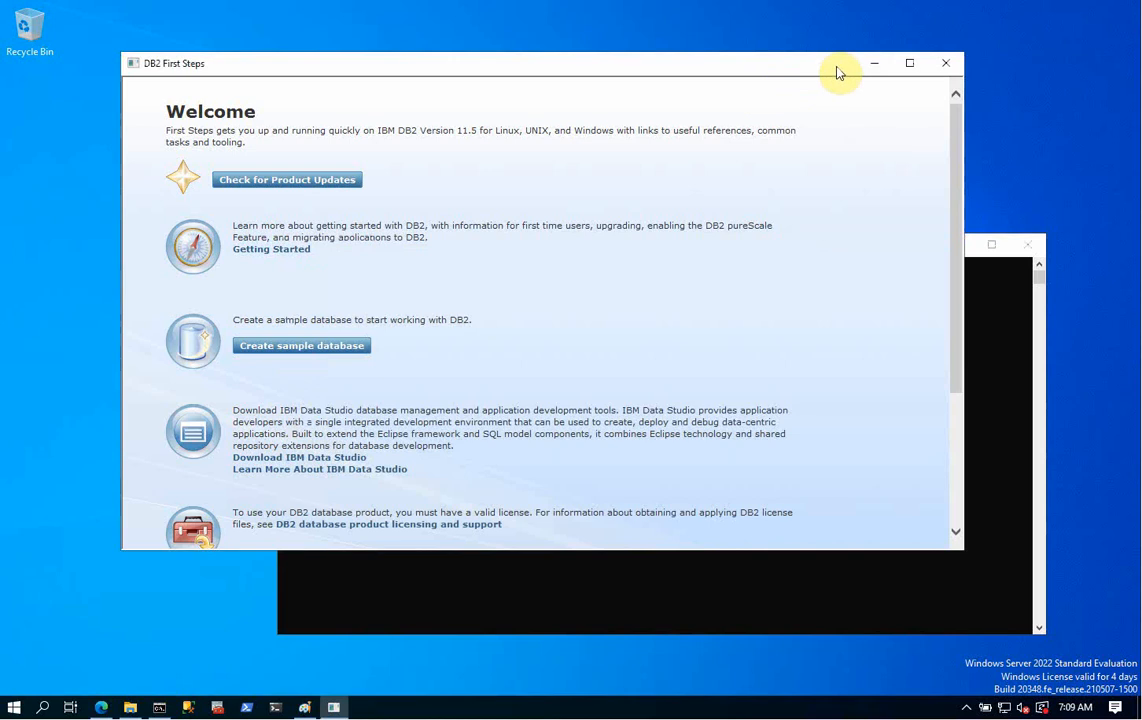
left_click(874, 63)
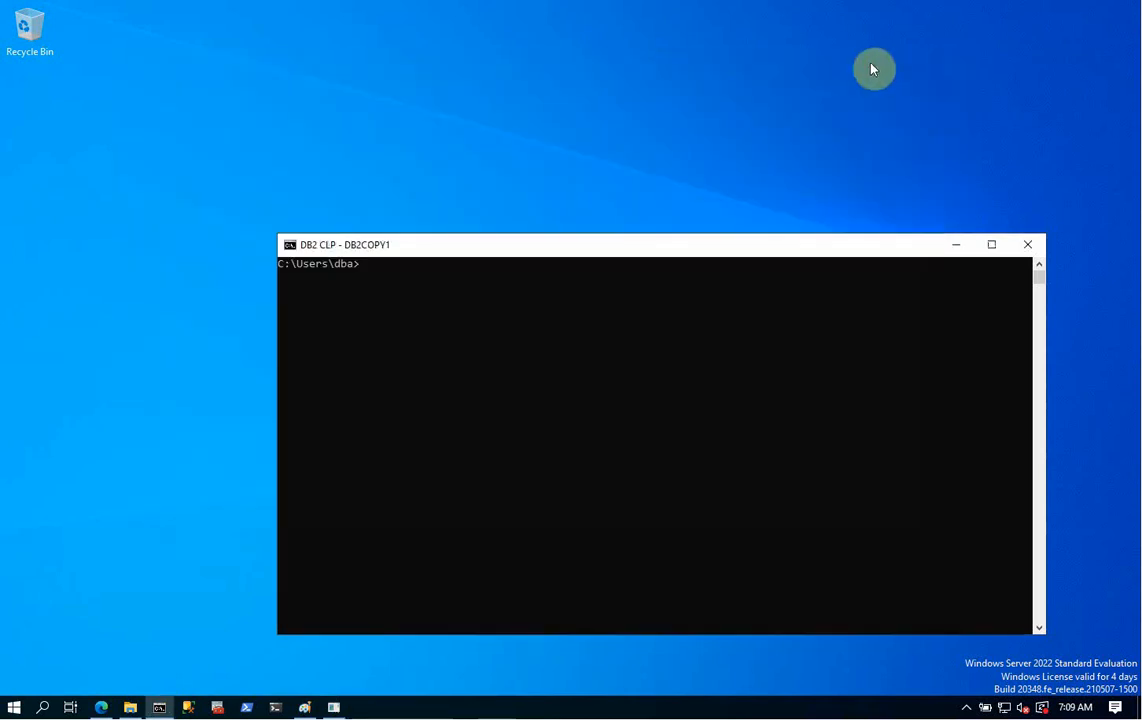
- Run db2ls and db2level in DB2 CLP, confirming DB2 v11.5.8000.7748
left_click(546, 428)
type("db2ls")
key("Return")
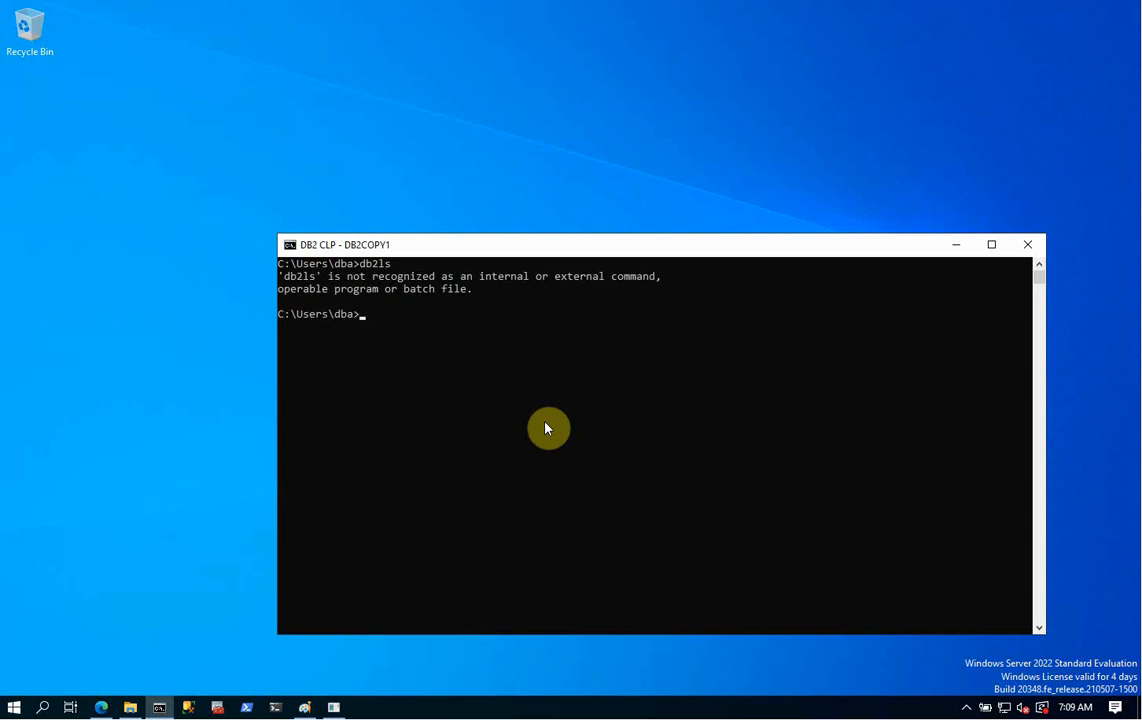
type("db")
type("2level")
key("Return")
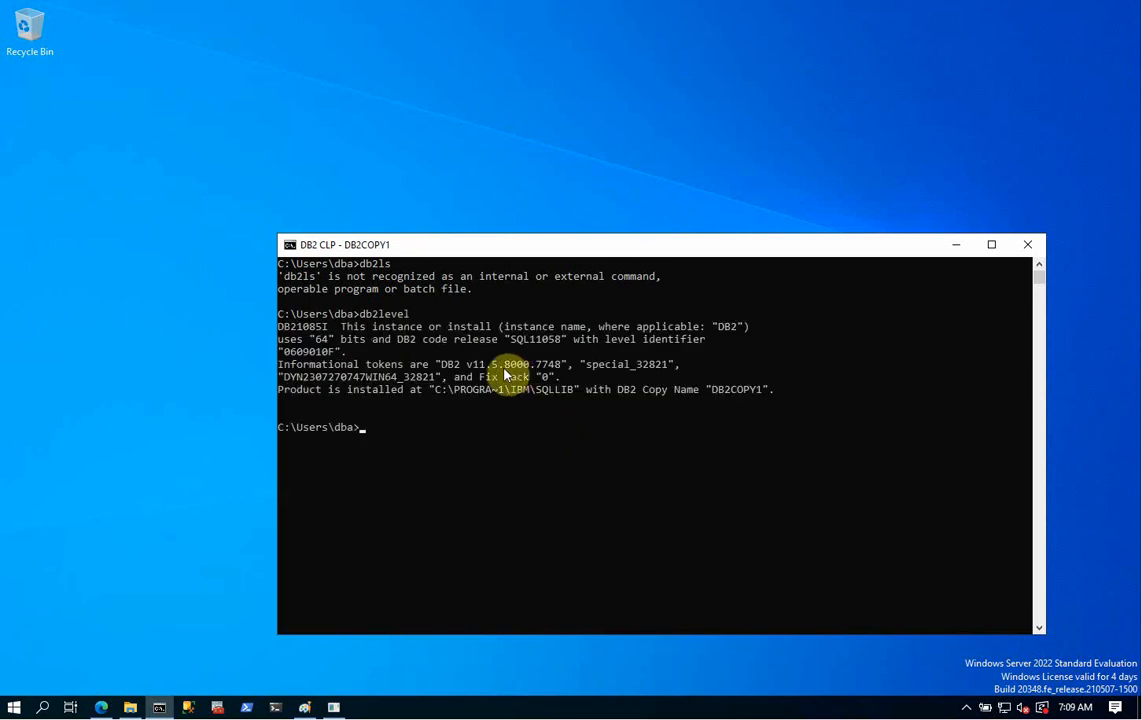
left_click(467, 366)
left_click_drag(467, 369, 538, 362)
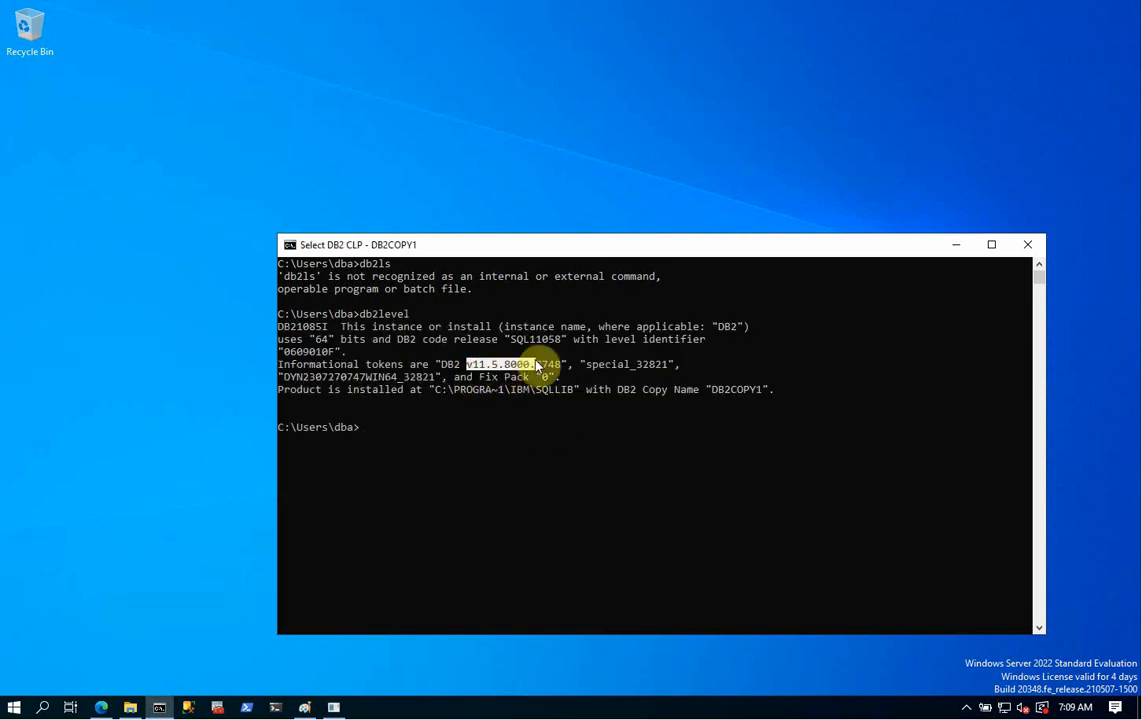
left_click(401, 405)
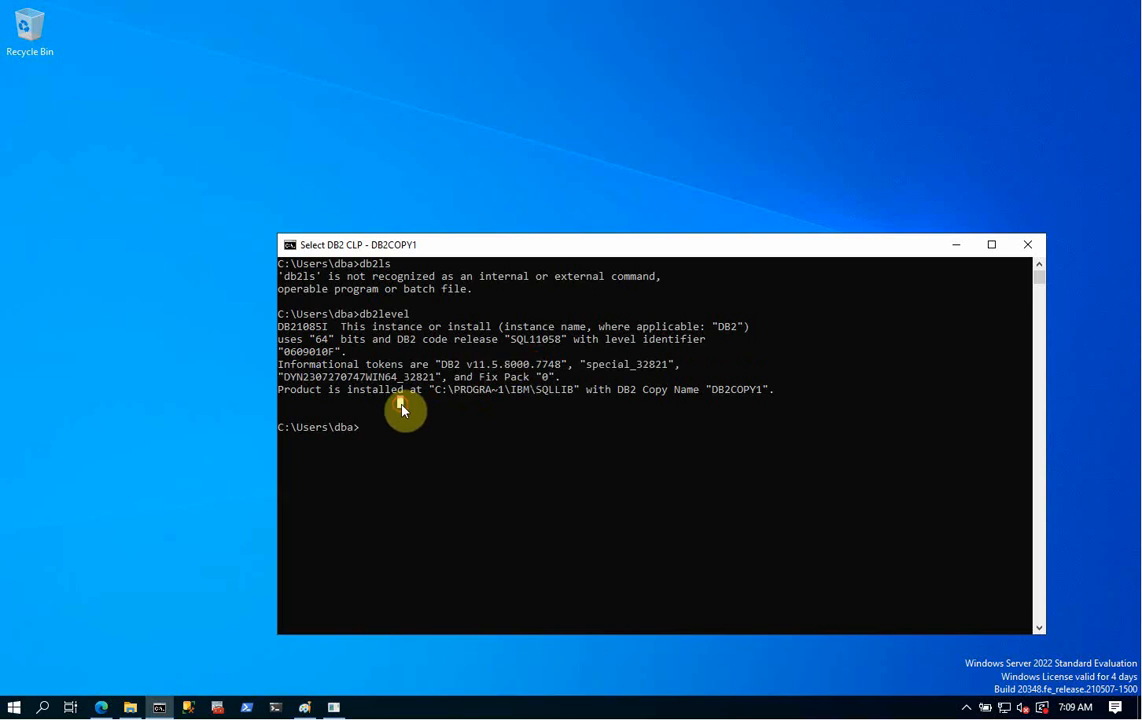
left_click(335, 707)
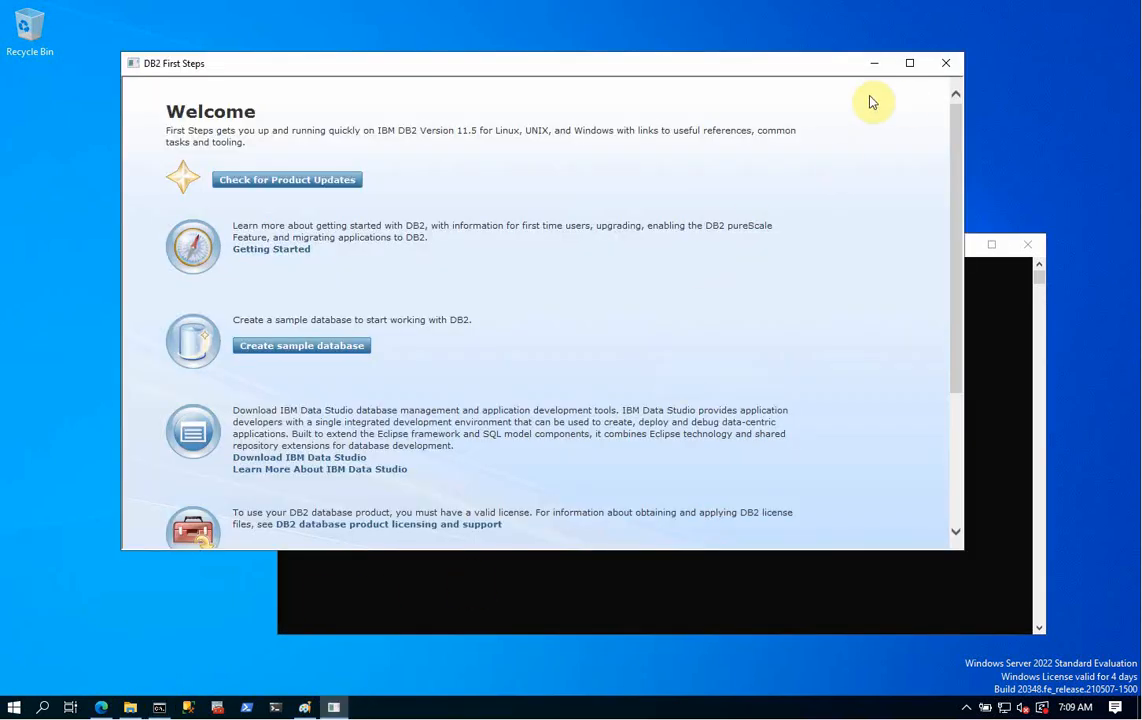
left_click(870, 66)
left_click_drag(745, 247, 637, 192)
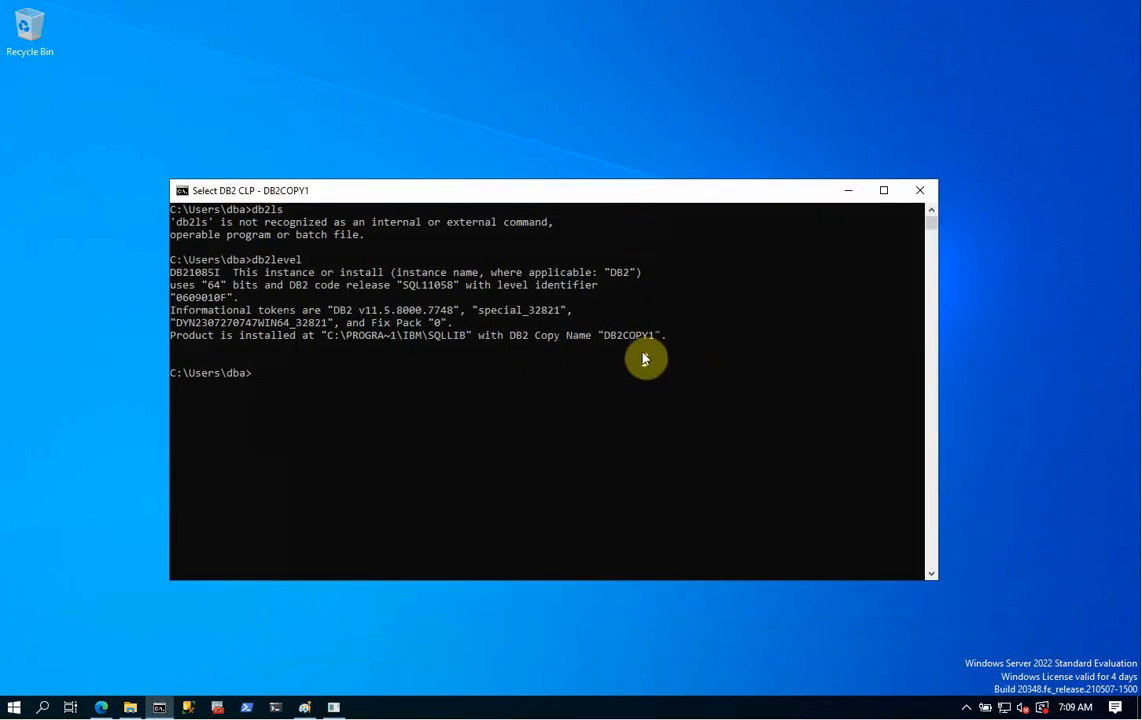
- List the database directory, which shows only SAMPLE, and connect to SAMPLE on DB2/NT64 11.5.8.0
key("Escape")
type("db")
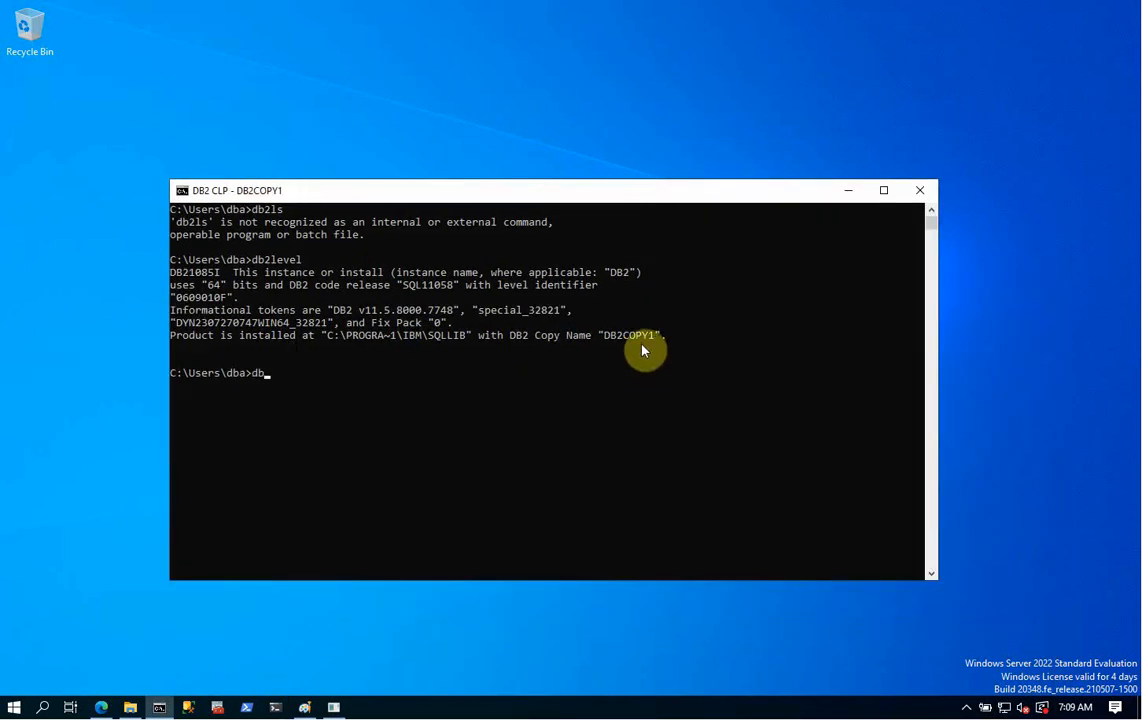
type("2 list db directory")
key("Return")
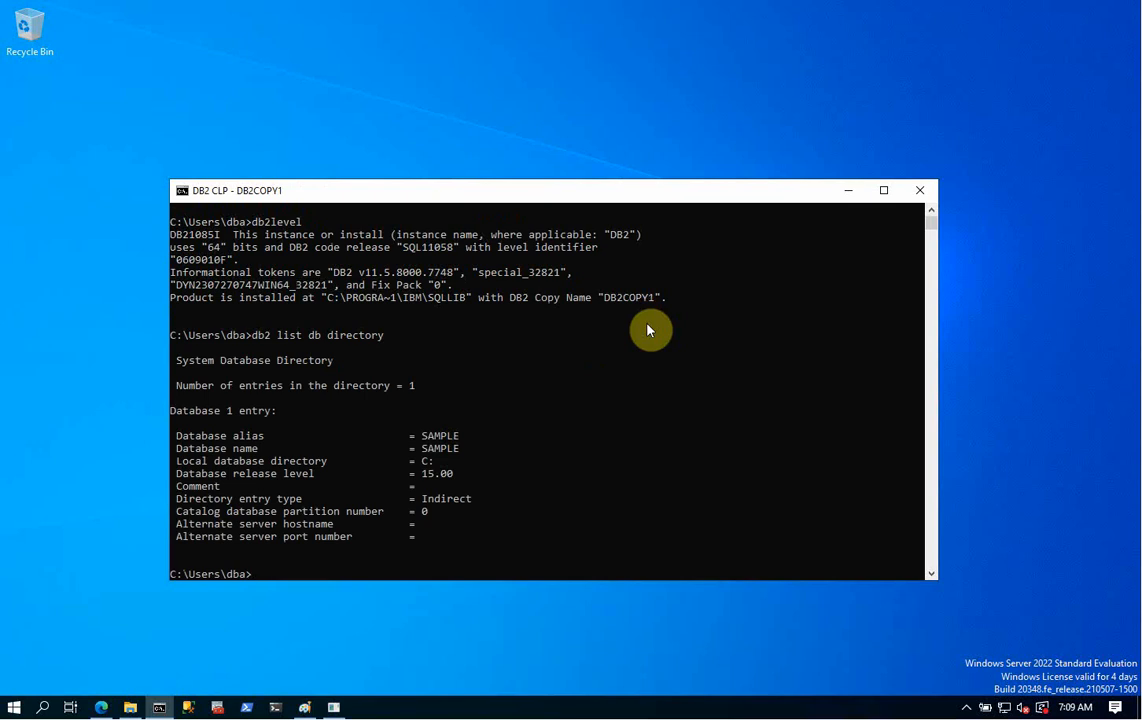
type("db2 connect to sample")
key("Return")
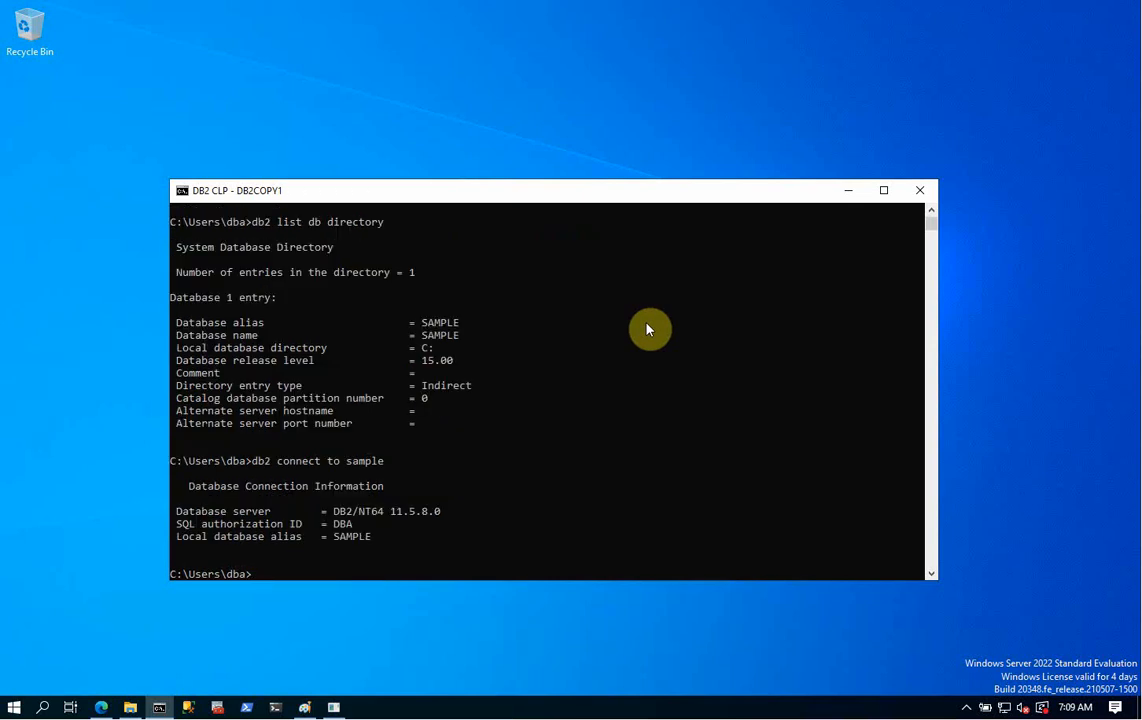
type("db2 list tables")
- List SAMPLE's 47 tables and views and make the console taller to review them
key("Return")
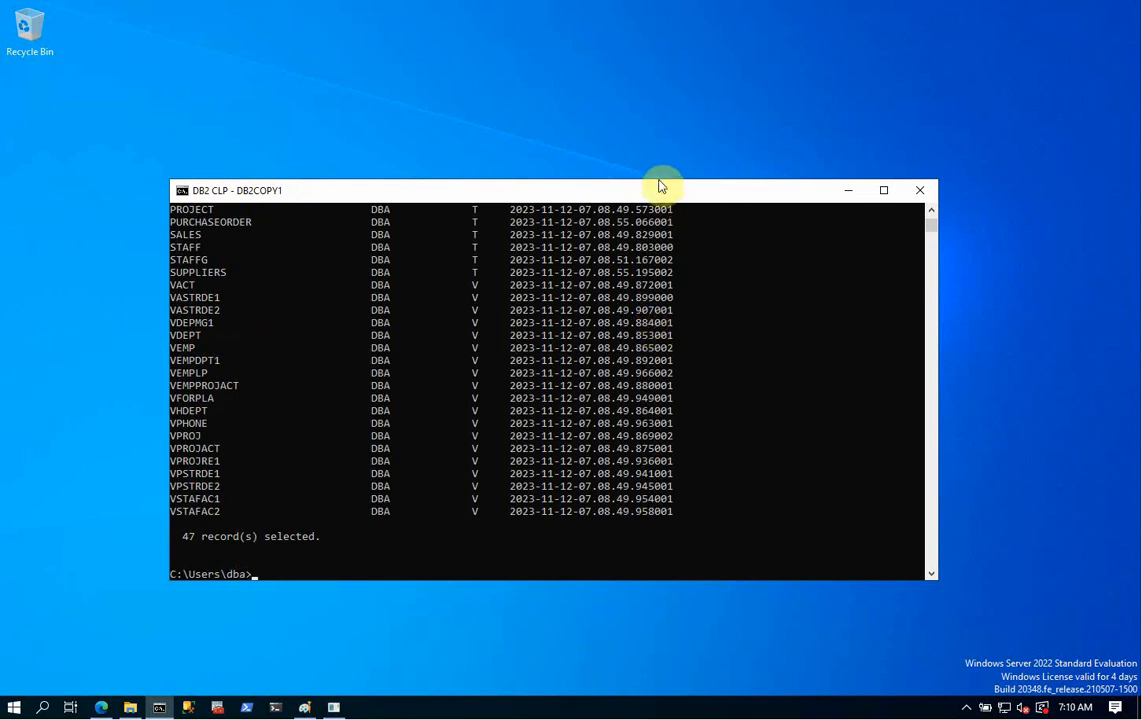
left_click_drag(665, 181, 662, 22)
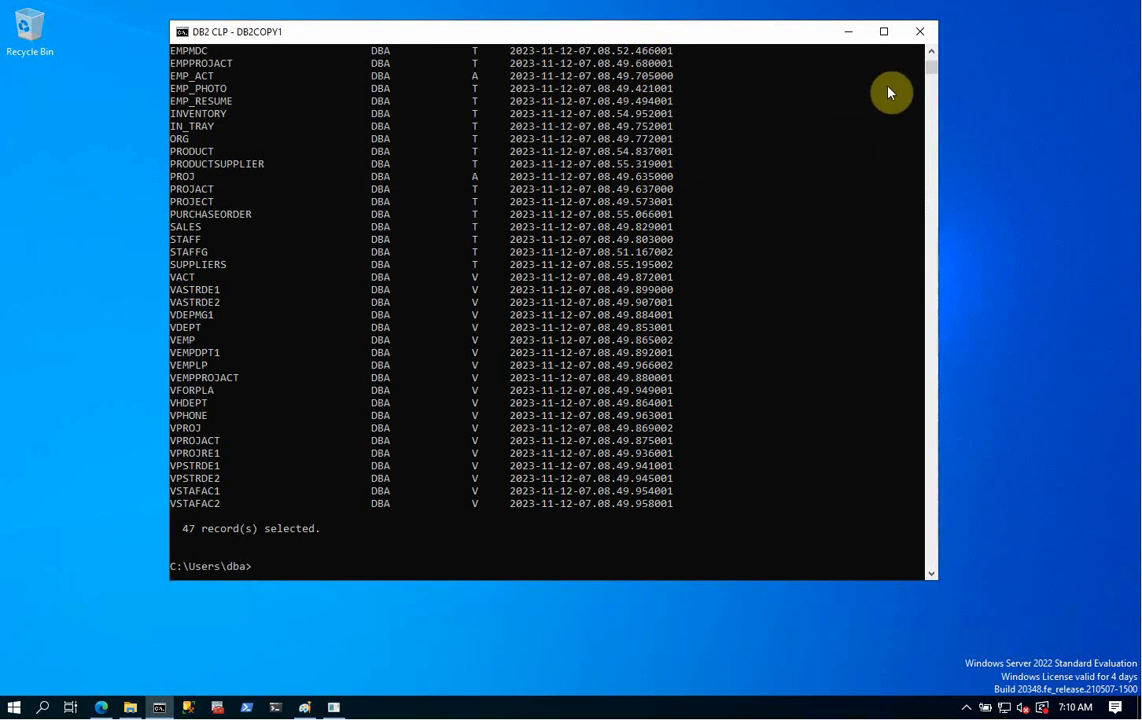
left_click(930, 57)
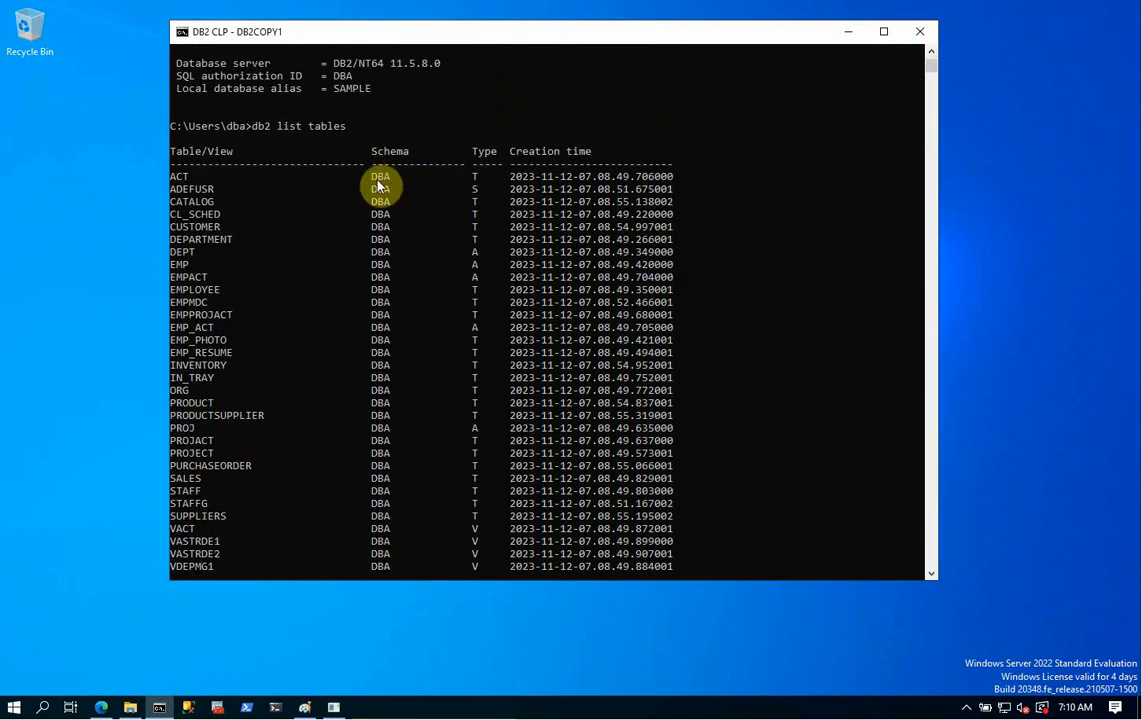
left_click_drag(372, 174, 388, 182)
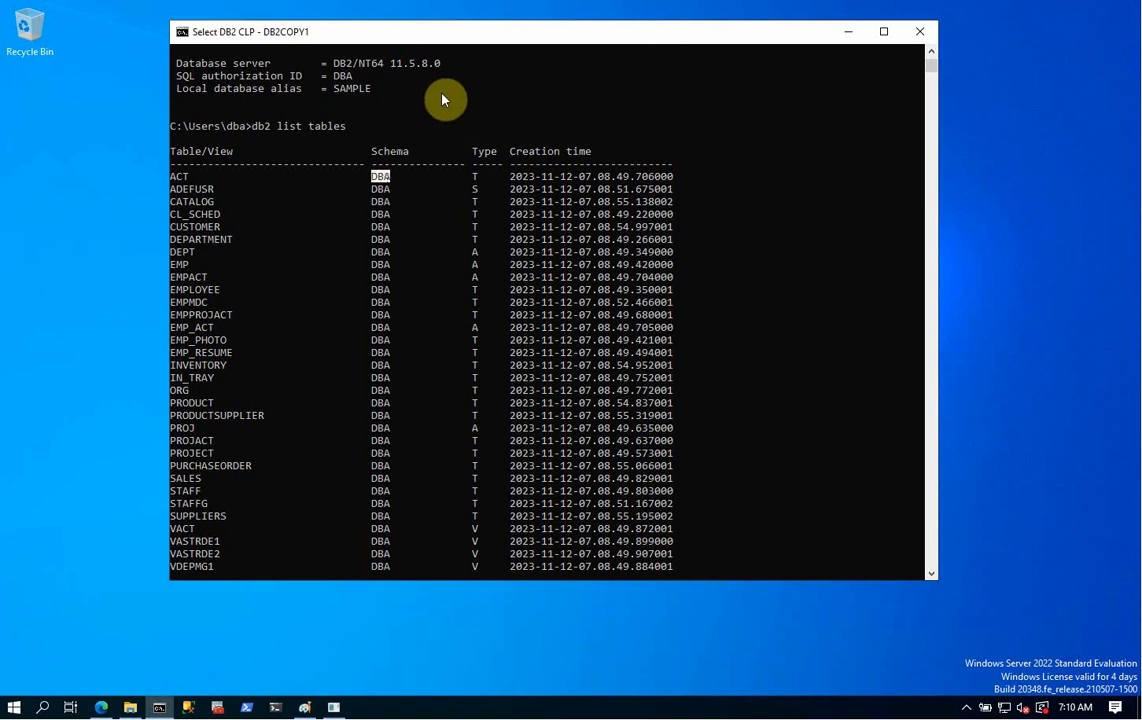
left_click(930, 57)
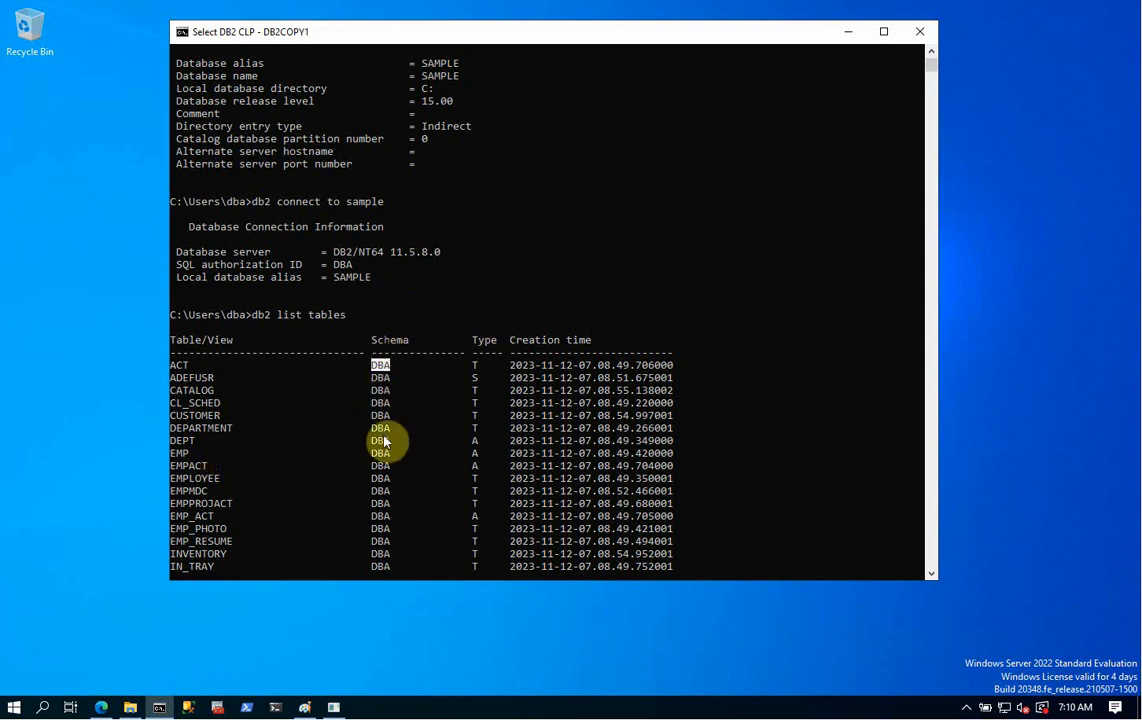
key("Return")
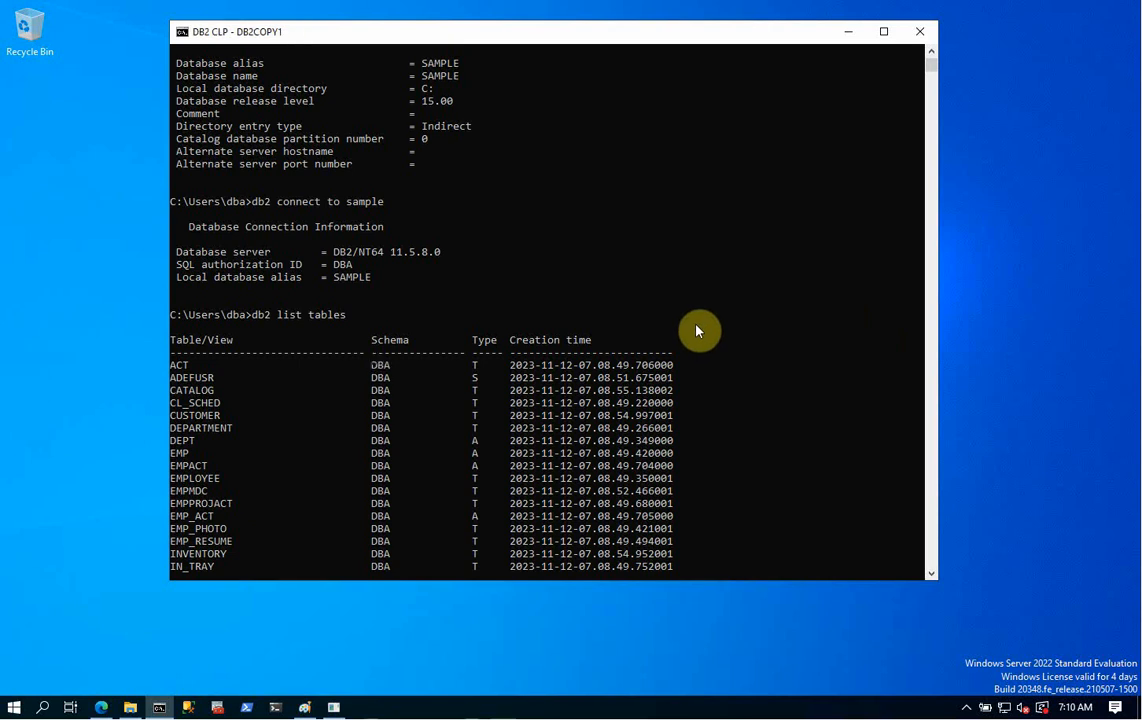
- Start a count query and copy the EMPLOYEE table name from the table list into it
key("Return")
key("Return")
type("d")
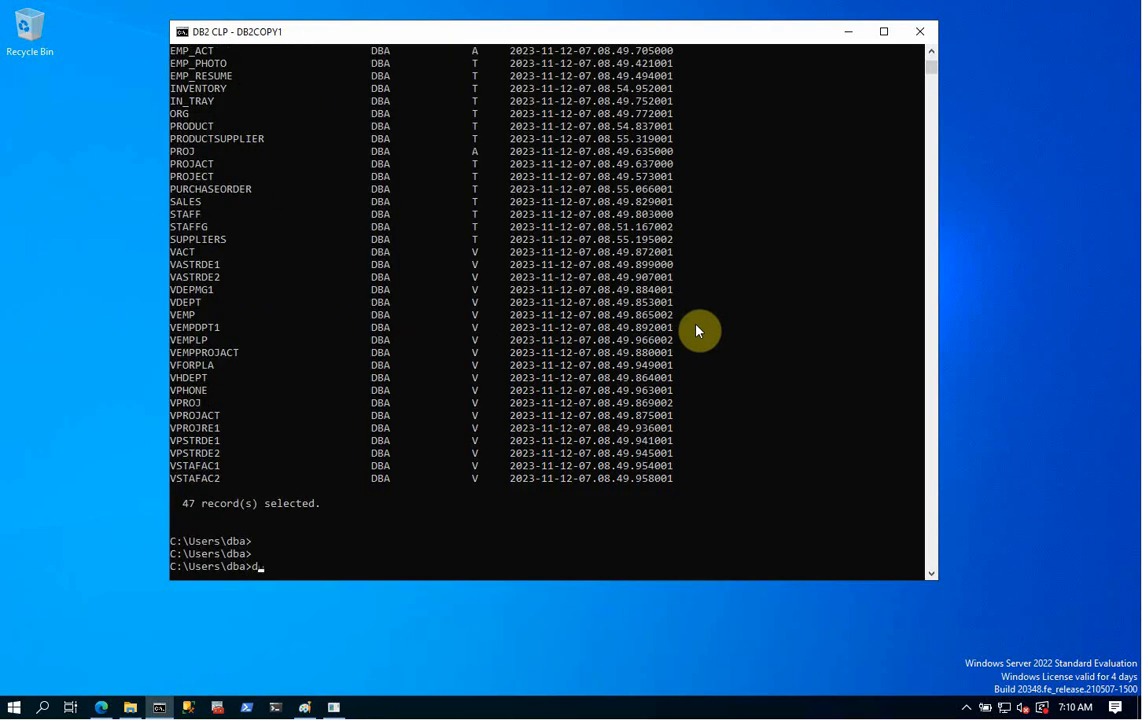
type("b2 select count(*) from")
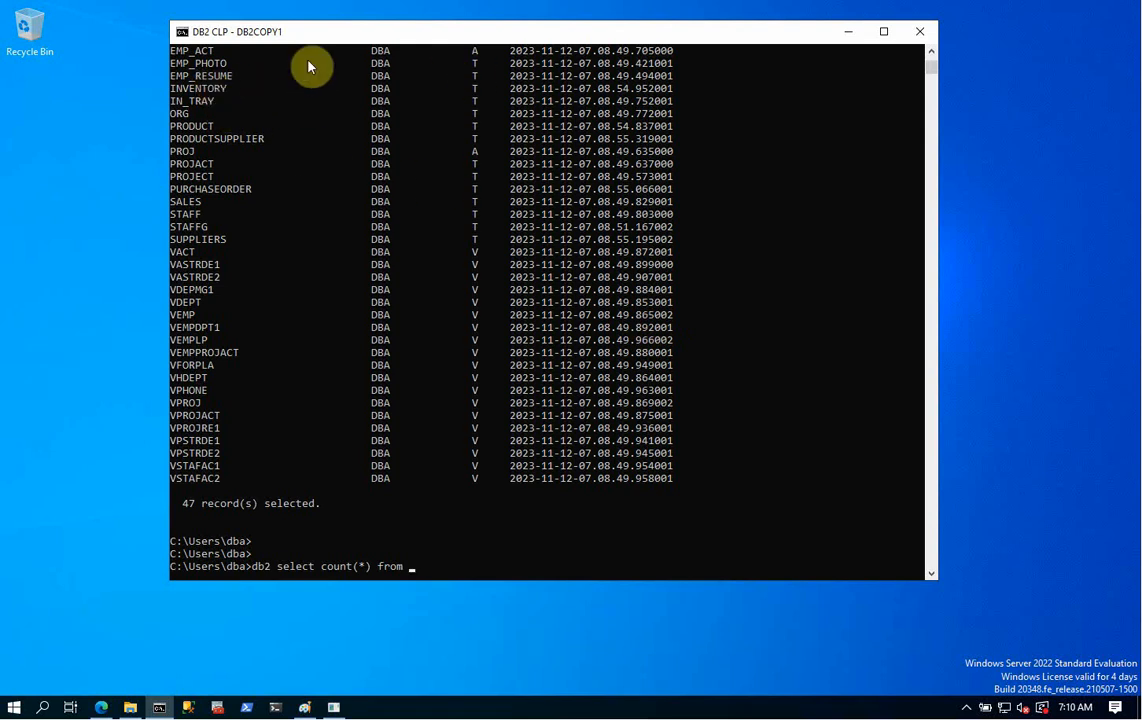
left_click(931, 51)
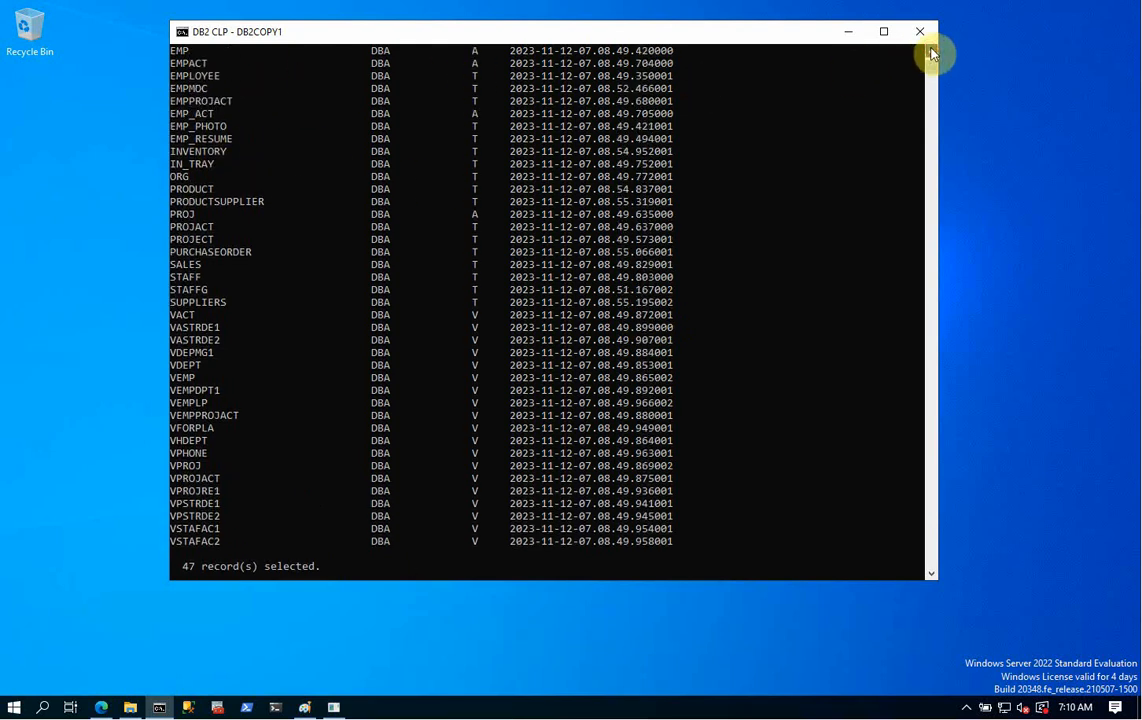
scroll(931, 51, "up", 1)
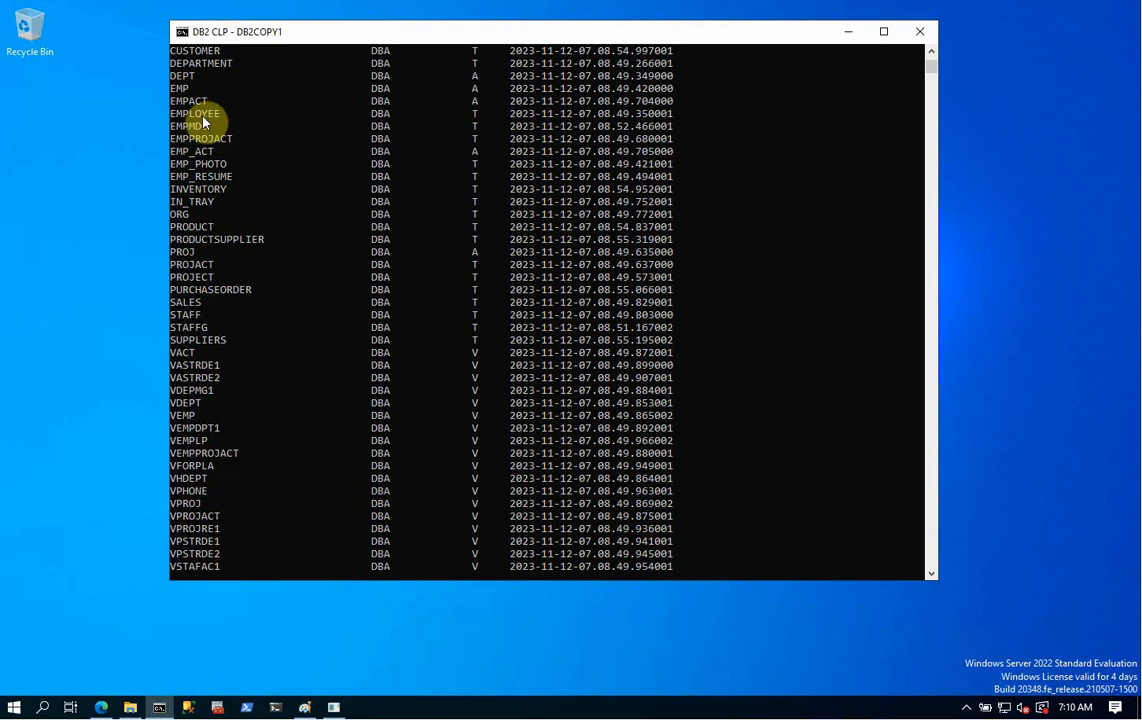
left_click(171, 88)
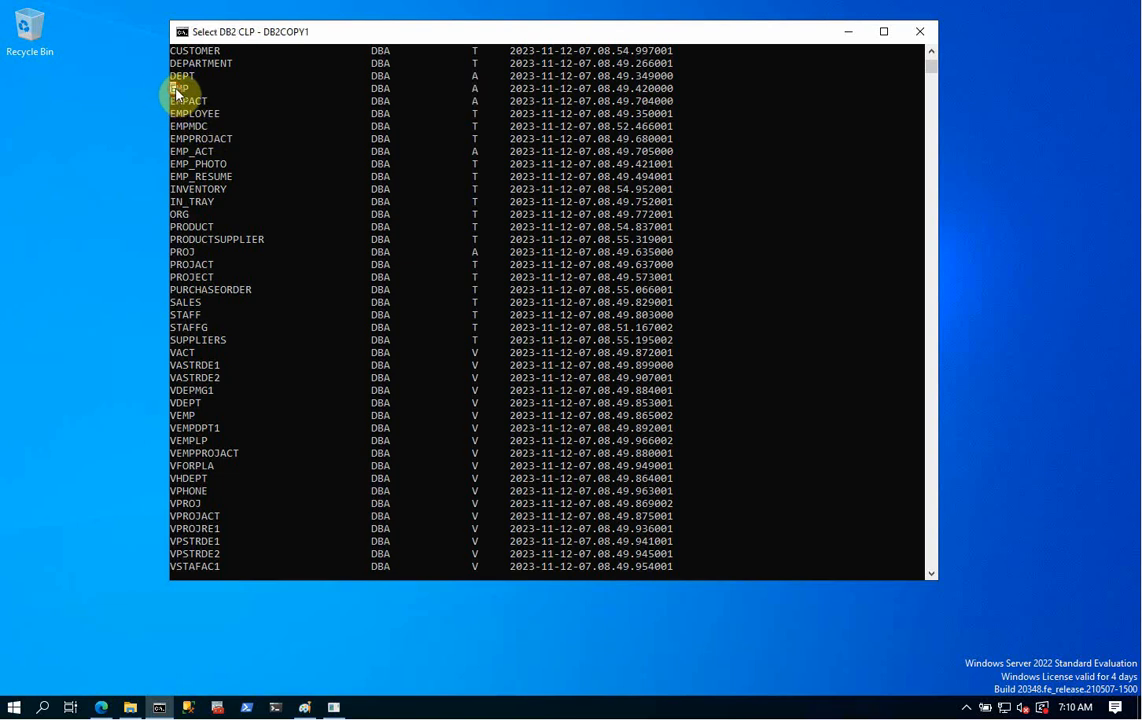
double_click(209, 113)
right_click(352, 127)
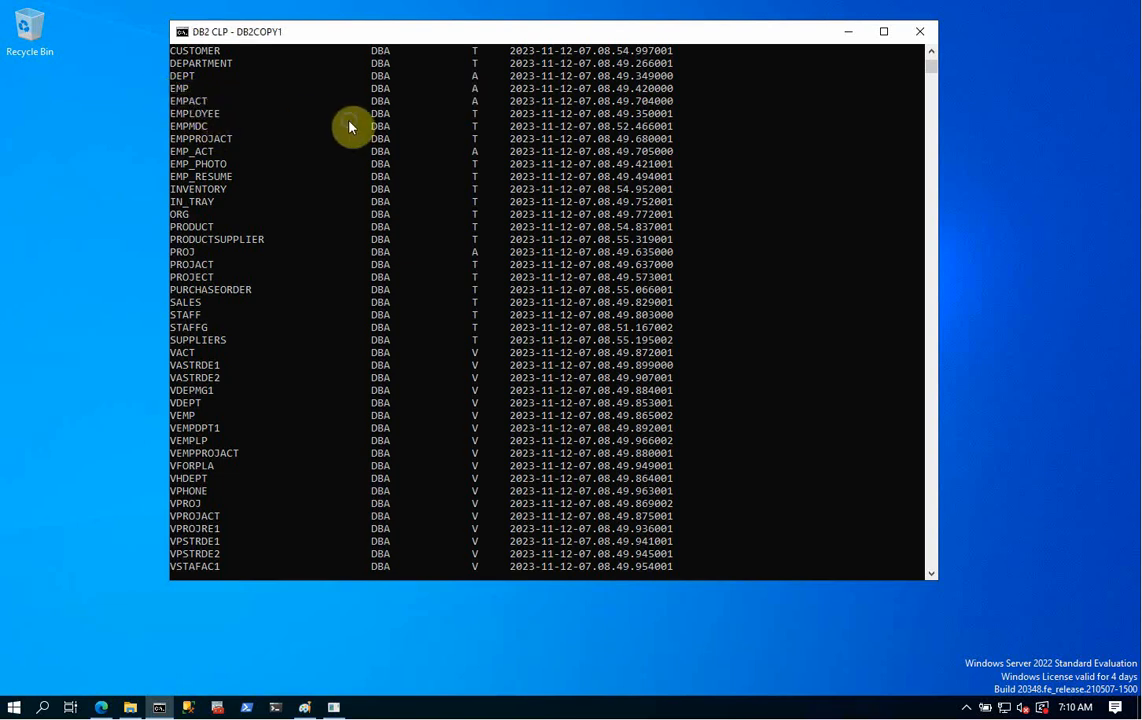
right_click(350, 122)
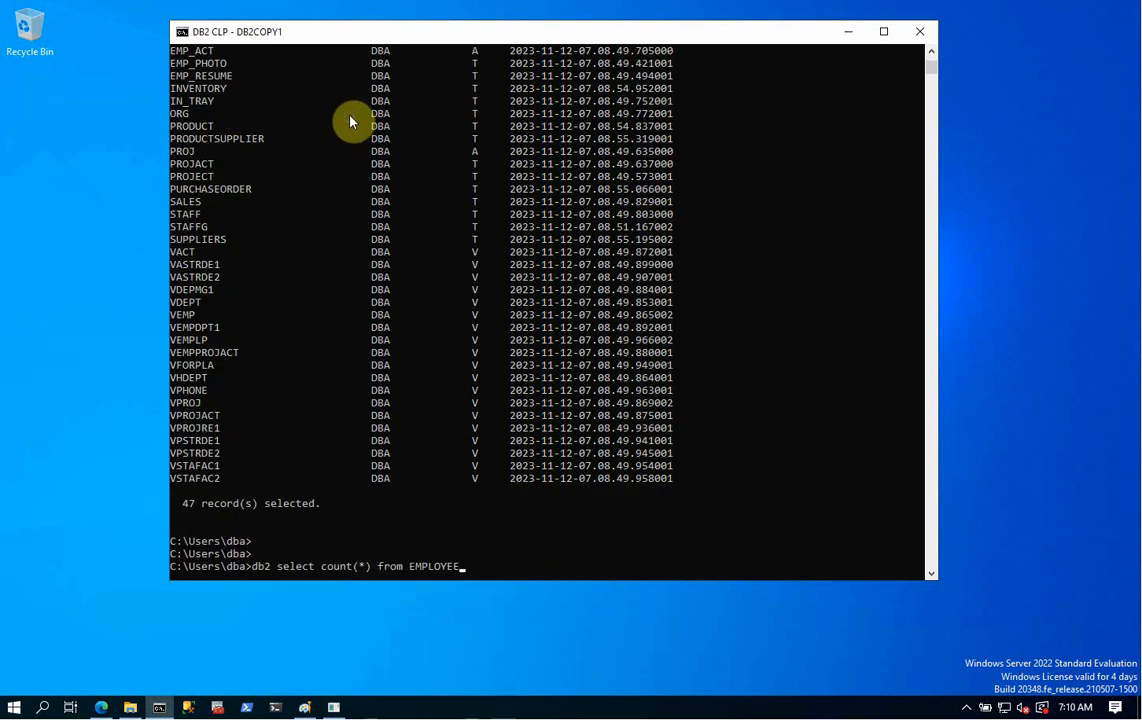
- Quote and run db2 "select count(*) from EMPLOYEE", which returns 42 rows
key("Left")
key("Left")
key("Left")
key("Left")
key("Left")
key("Left")
key("Left")
key("Left")
key("Left")
key("Left")
key("Left")
key("Left")
key("Left")
key("Left")
key("Right")
type("\"")
key("Return")
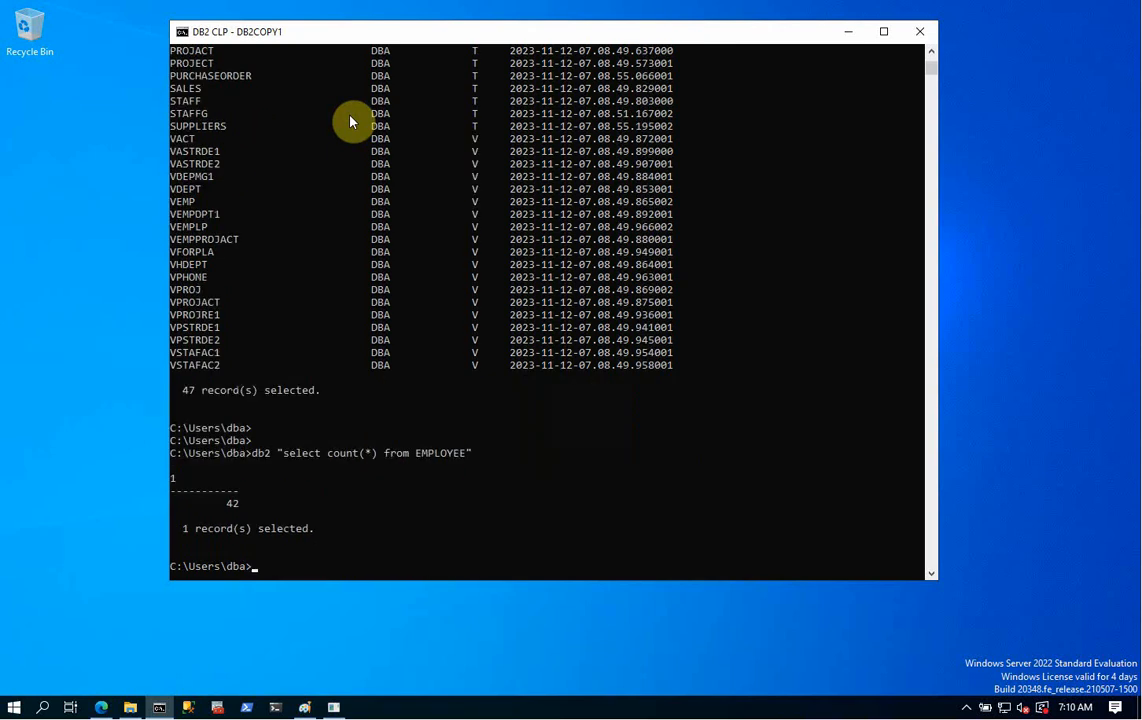
key("Return")
key("Return")
key("Return")
key("Return")
key("Return")
key("Return")
key("Return")
key("Return")
key("Return")
key("Return")
key("Return")
key("Return")
key("Return")
key("Return")
key("Return")
key("Return")
key("Return")
key("Return")
key("Return")
key("Return")
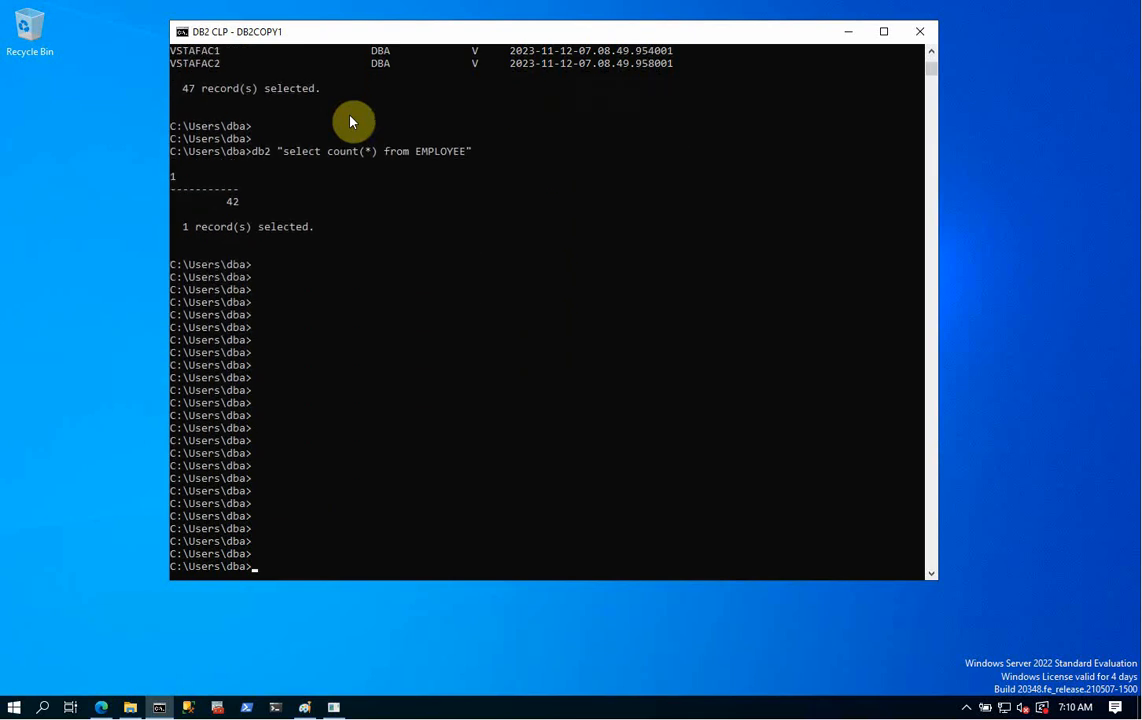
- Run netstat -na | more and highlight the 0.0.0.0:25000 listening entry
type("netstat -na | more")
key("Return")
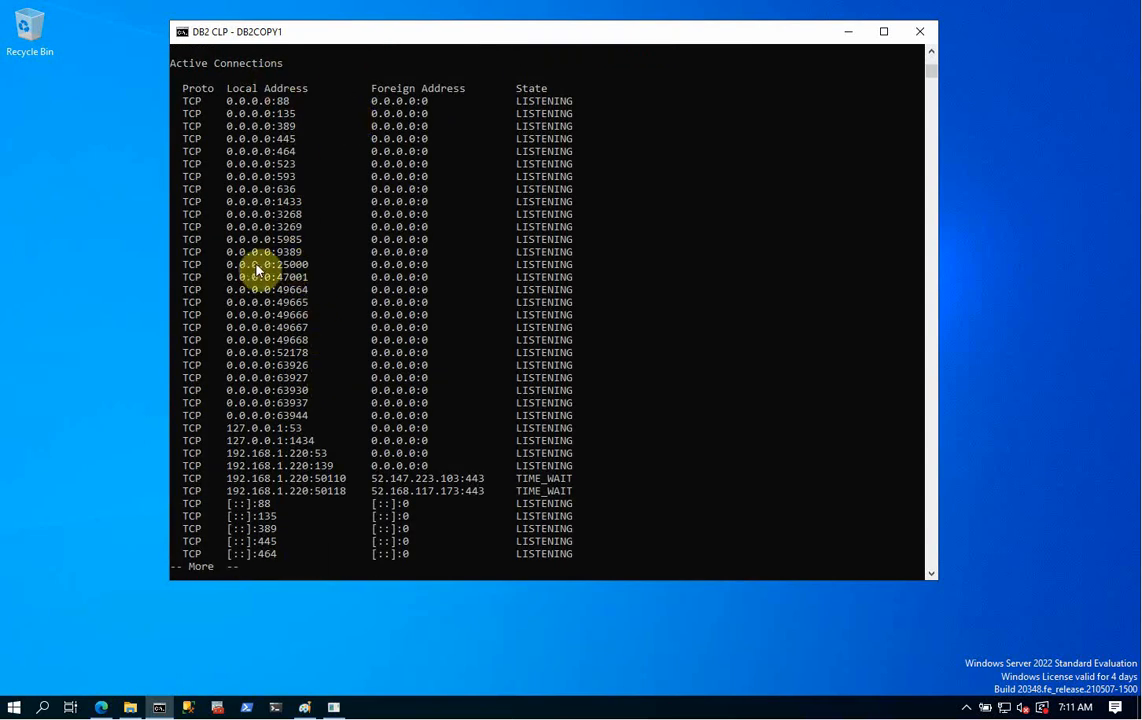
left_click_drag(190, 266, 577, 266)
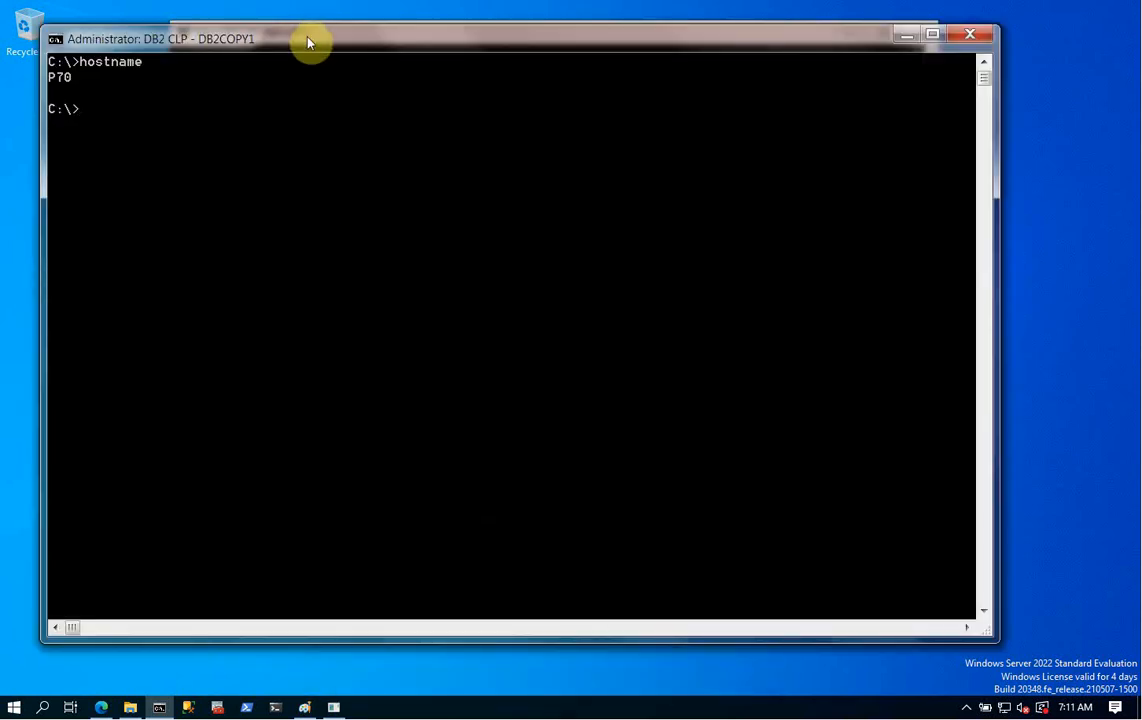
left_click_drag(307, 30, 324, 262)
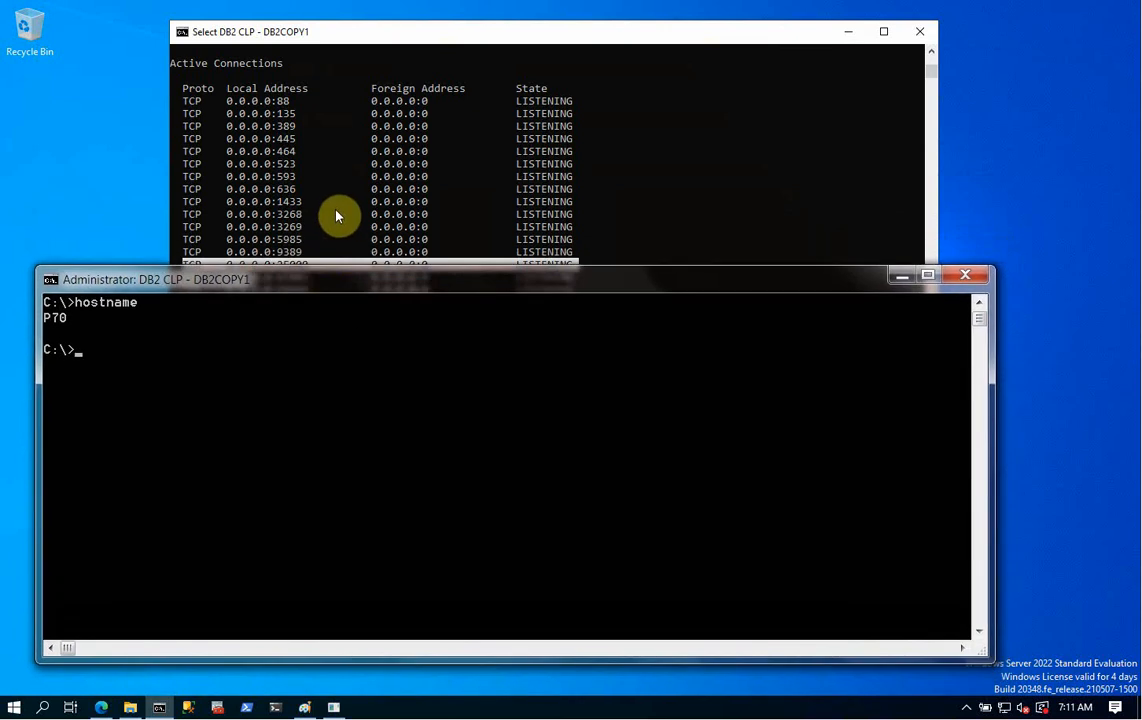
left_click(336, 213)
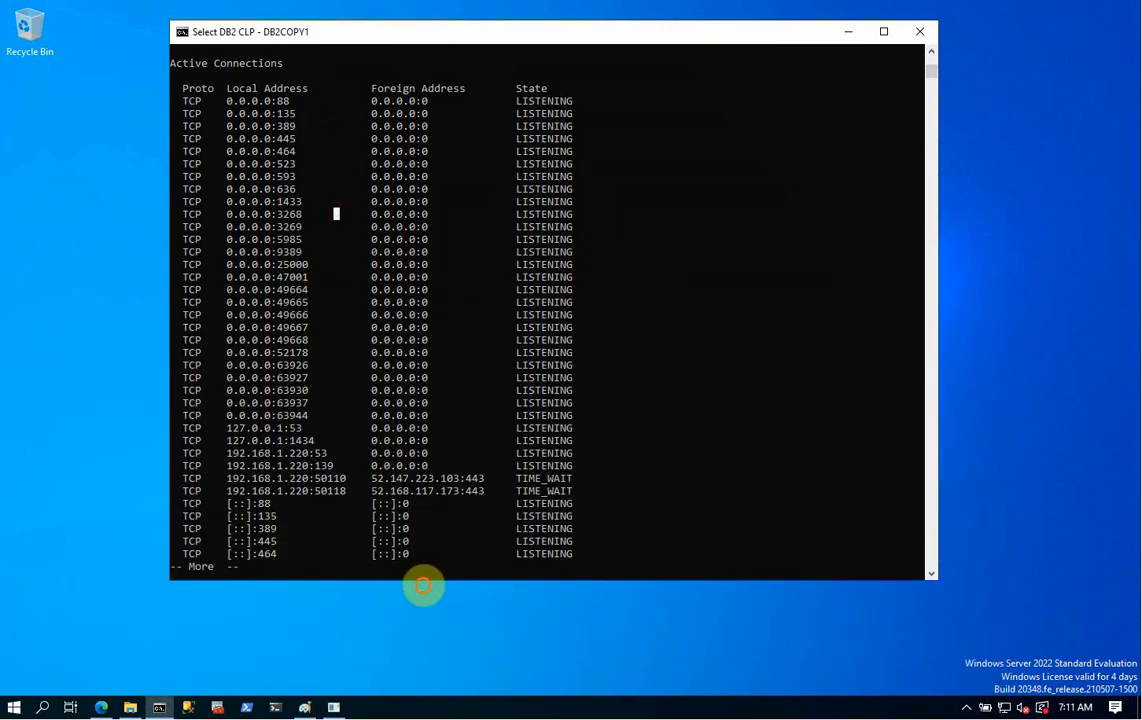
left_click_drag(421, 580, 440, 321)
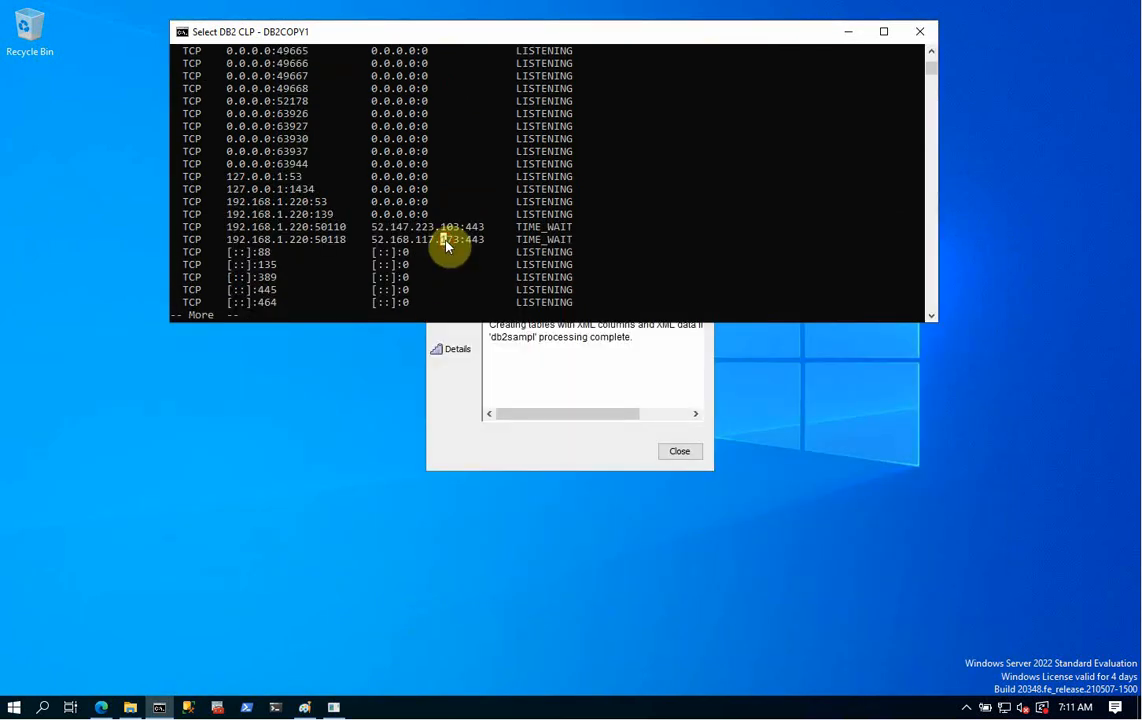
- End the pager and run db2 list application, showing one db2bp.exe connection to SAMPLE
key("Return")
key("Return")
key("Return")
key("Return")
key("Return")
key("Return")
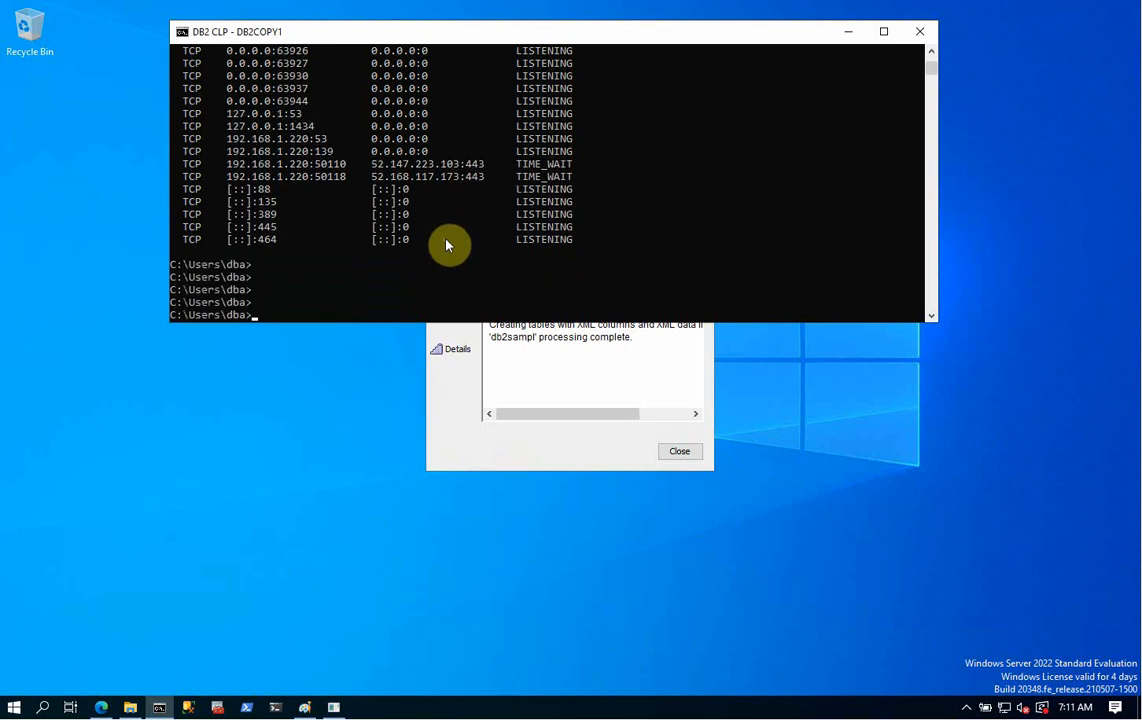
key("Return")
type("db2 li")
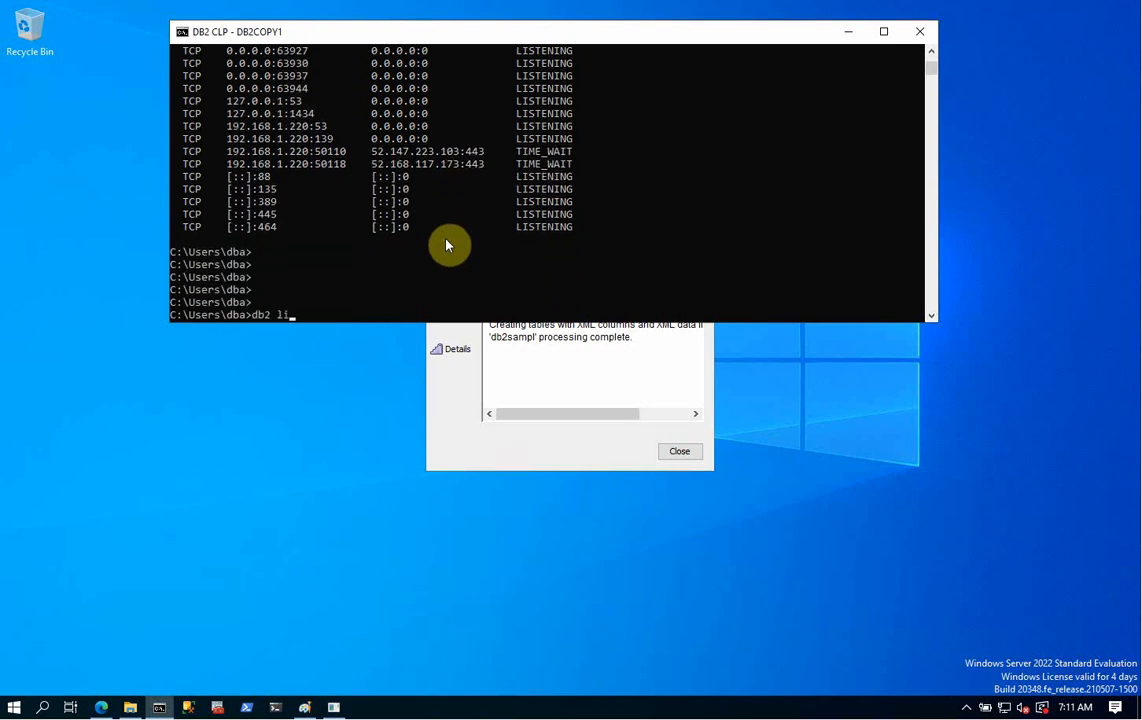
type("st application")
key("Return")
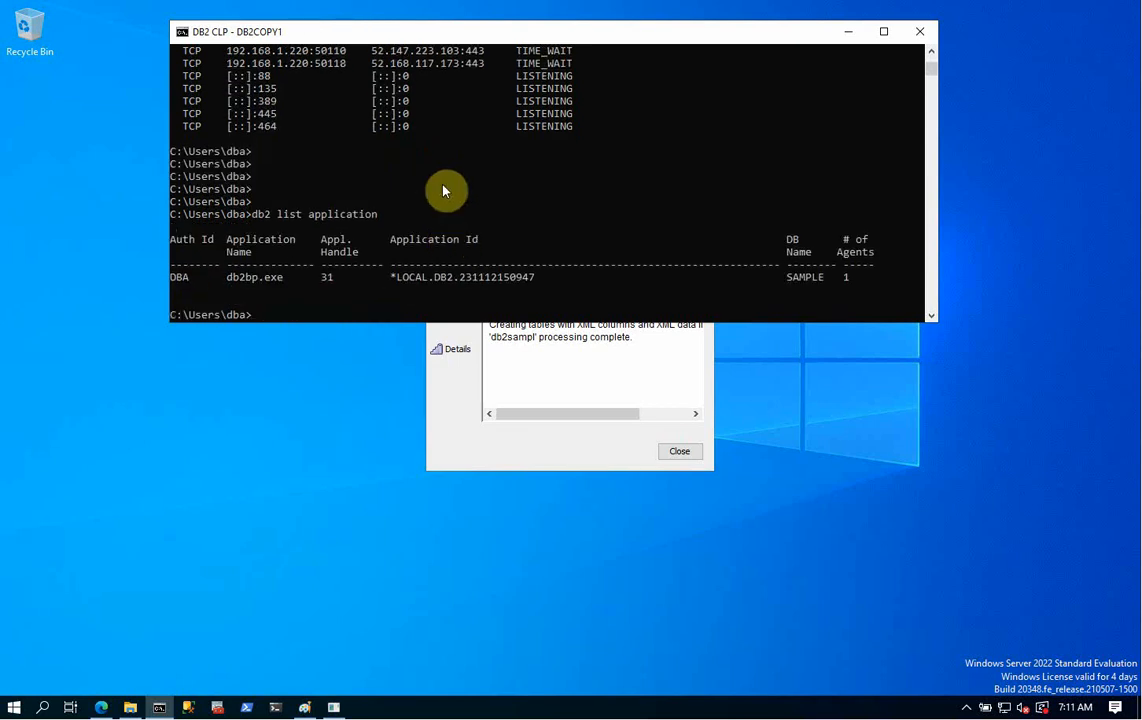
left_click_drag(397, 278, 425, 283)
left_click(580, 192)
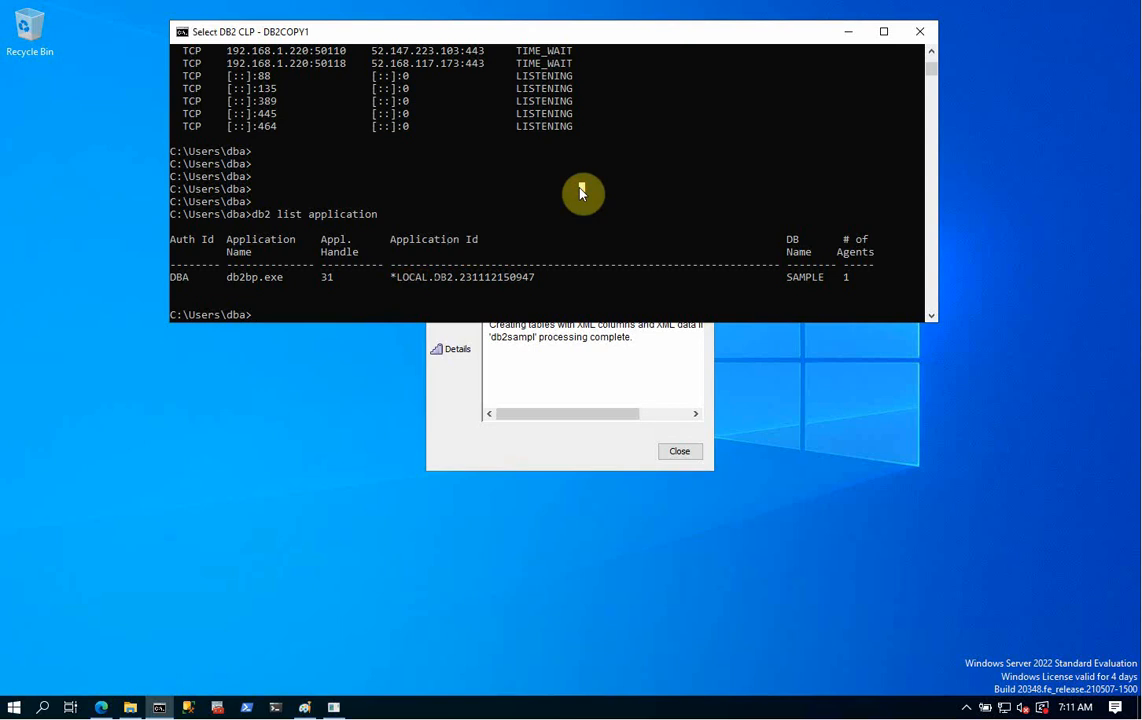
- Close the First Steps window and dismiss the sample database completion notice
left_click(580, 335)
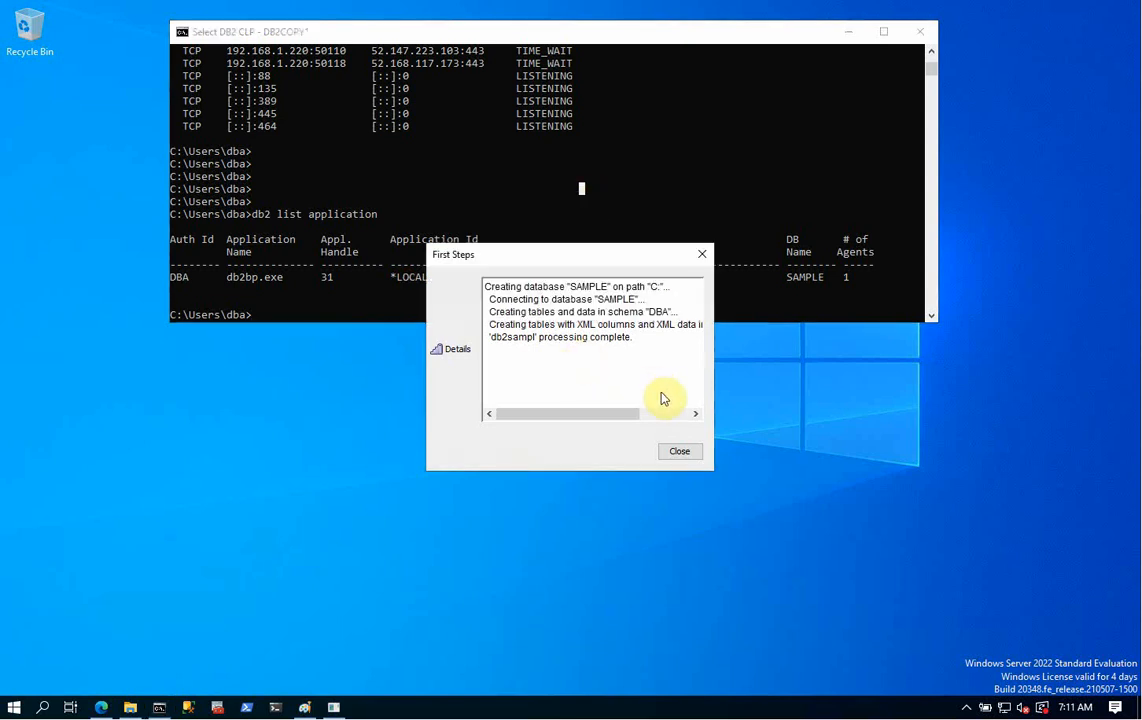
left_click(688, 452)
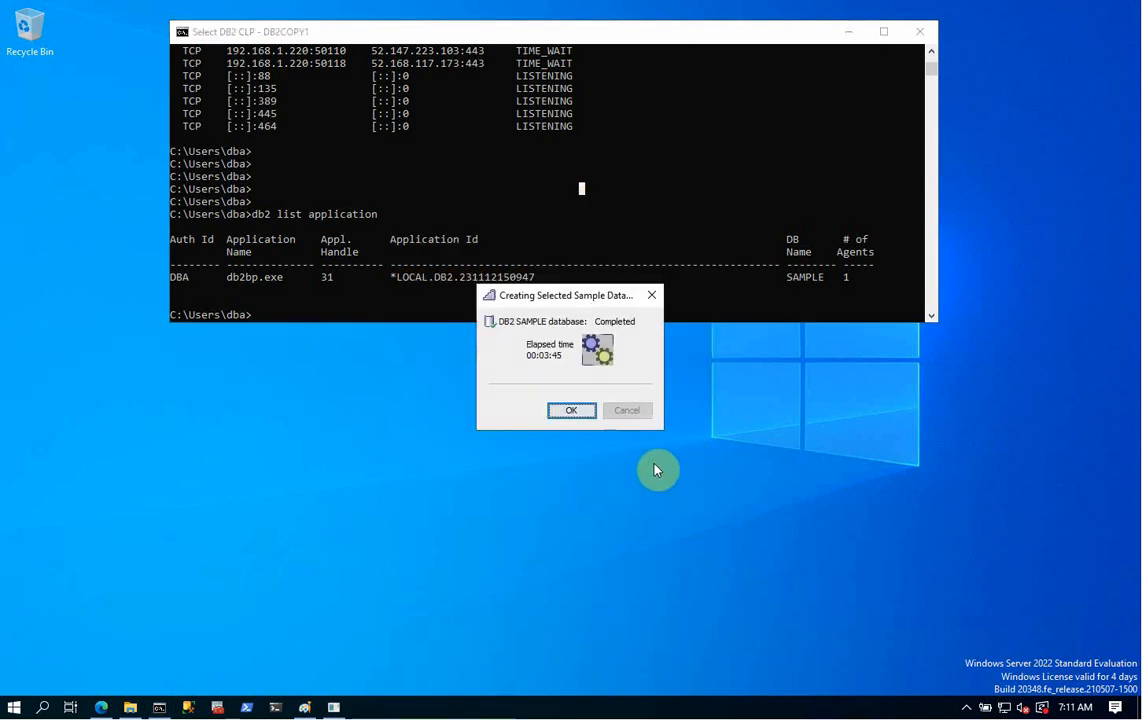
left_click(566, 410)
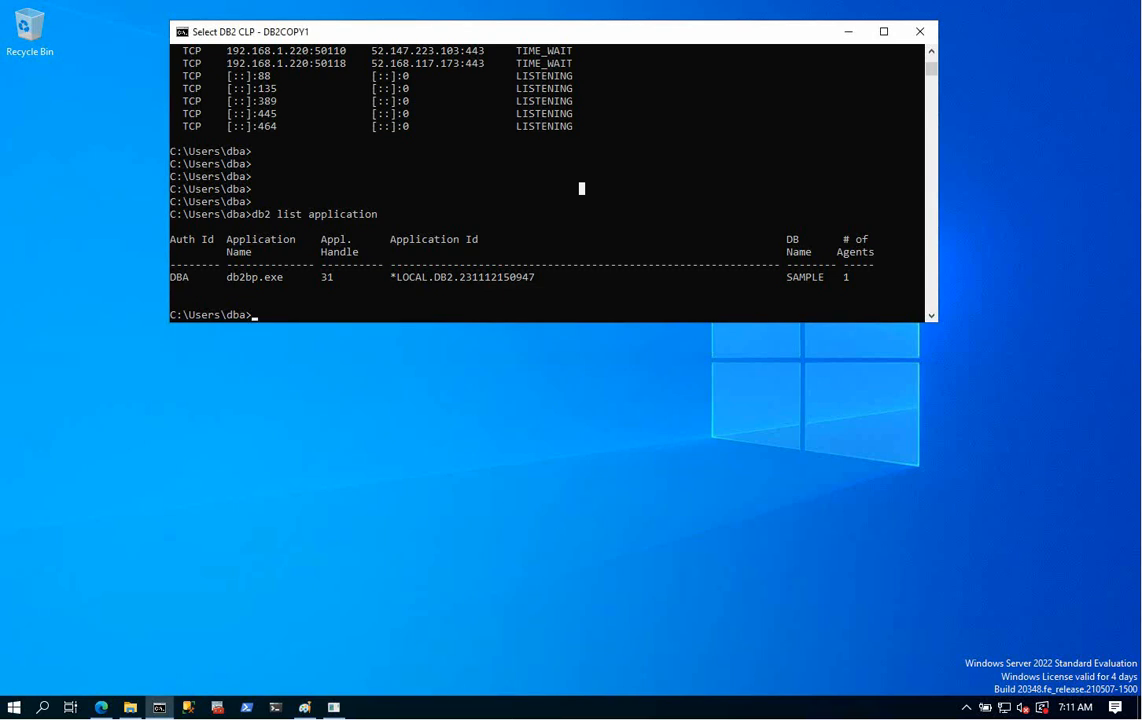
key("alt+Tab")
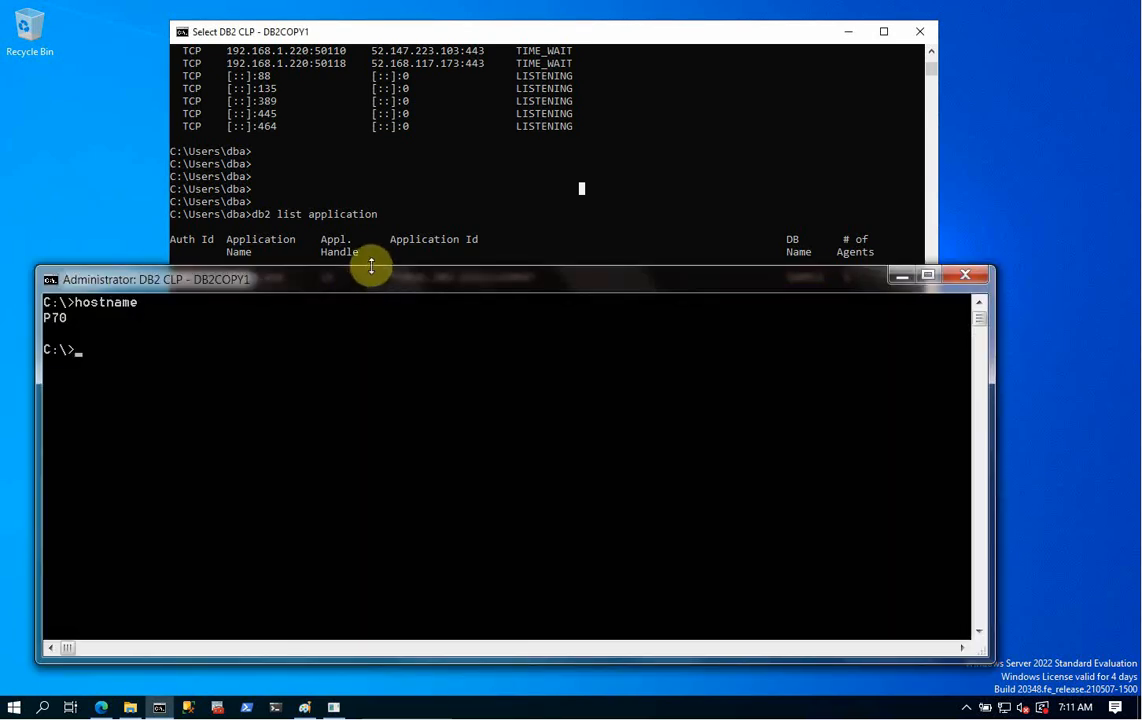
- Launch clpplus db2admin@dc22:25000/sample from the administrator console
left_click_drag(371, 265, 382, 345)
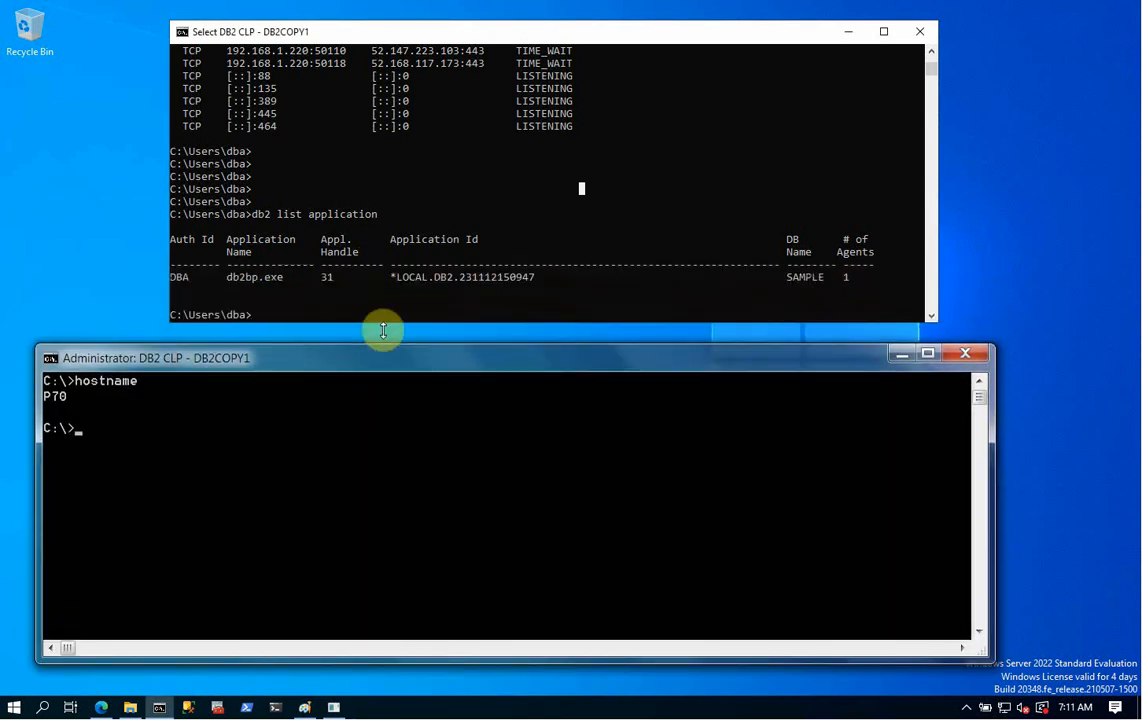
left_click(377, 448)
key("Return")
key("Return")
key("Return")
key("Return")
key("Return")
key("Return")
key("Return")
key("Return")
key("Return")
key("Return")
key("Return")
key("Return")
key("Return")
key("Return")
type("sq")
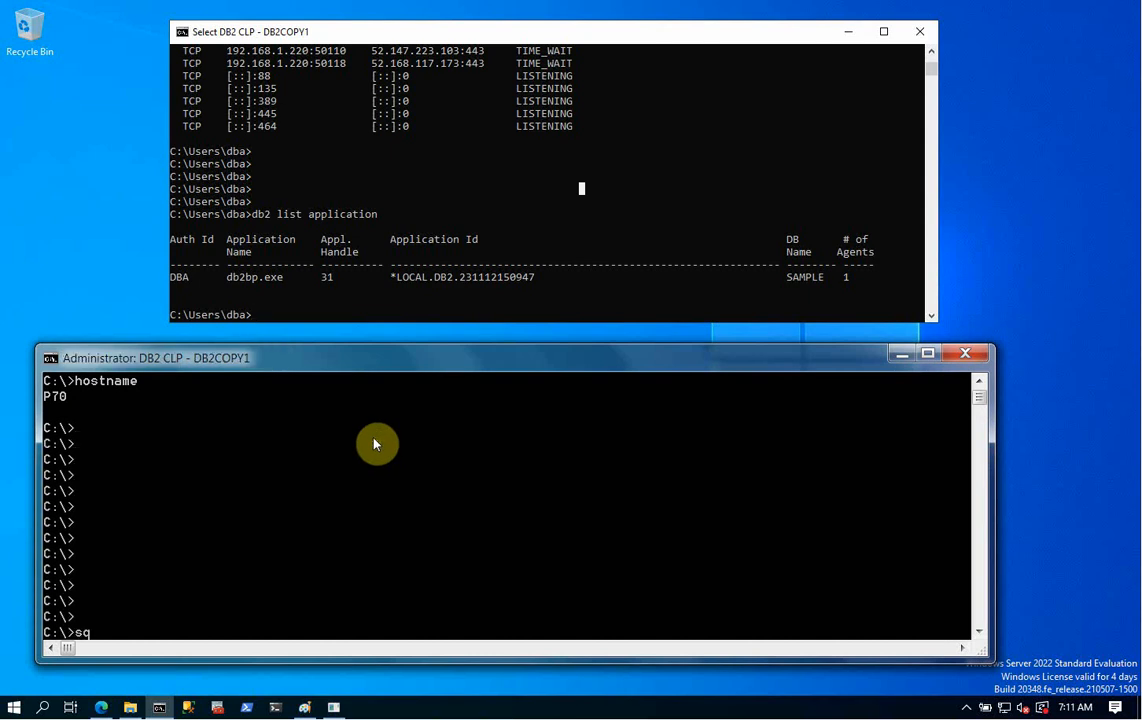
type("lpl")
key("BackSpace")
key("BackSpace")
key("BackSpace")
key("BackSpace")
key("BackSpace")
type("clpl")
key("BackSpace")
type("plus db2admin")
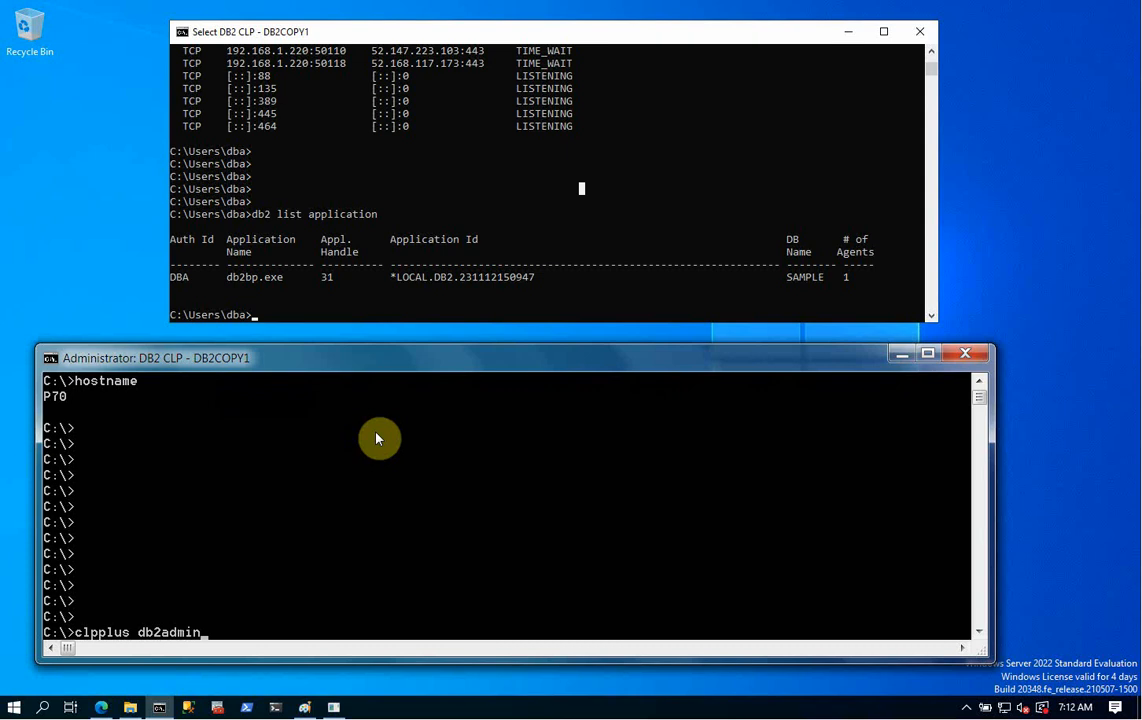
type("@dc22:")
type("2500")
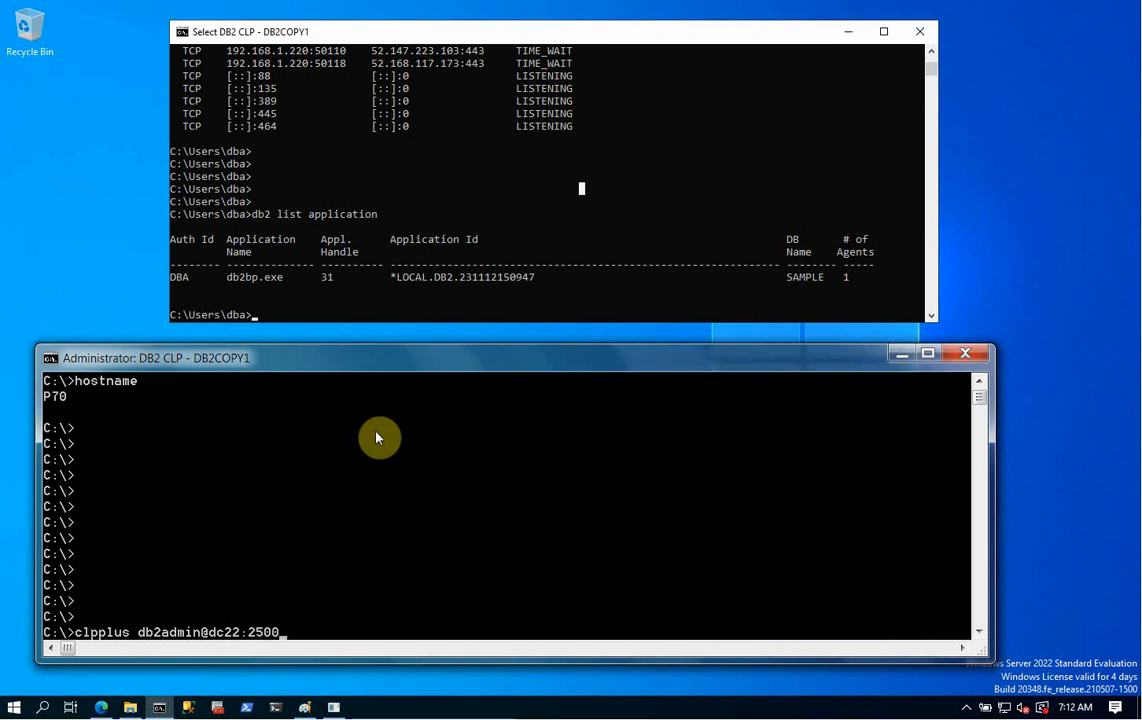
type("0/sample")
key("Return")
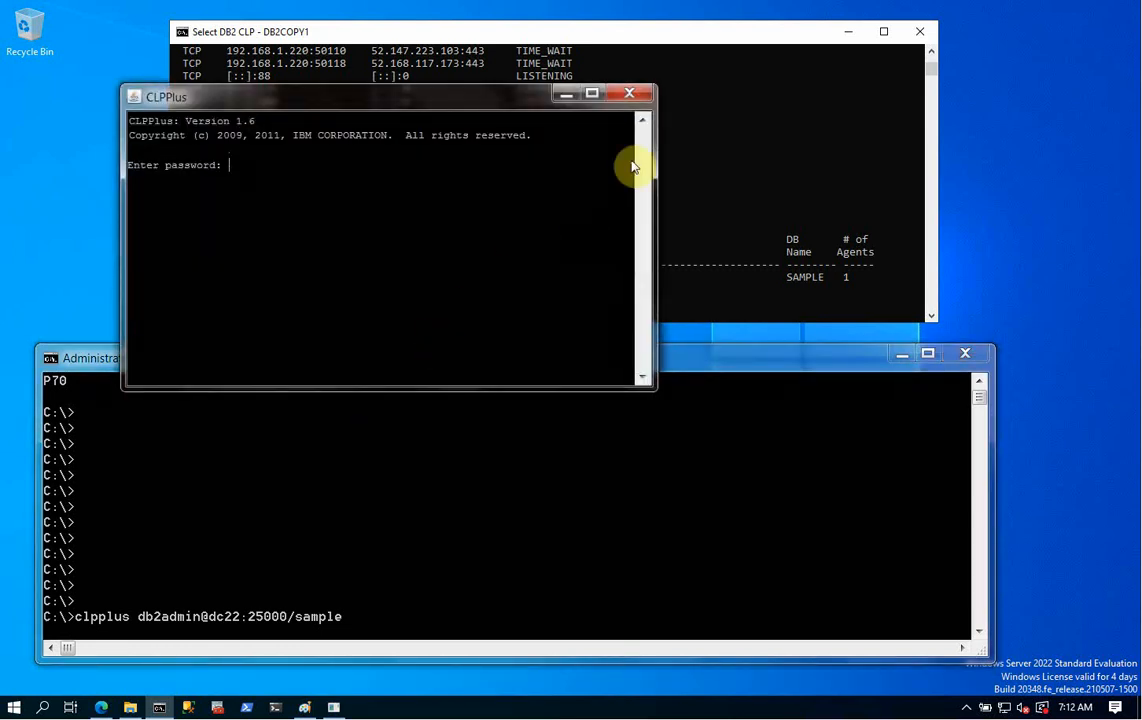
- Rerun the CLPPlus command with -n in the console and enter the password to connect to SAMPLE
left_click(629, 93)
left_click(598, 434)
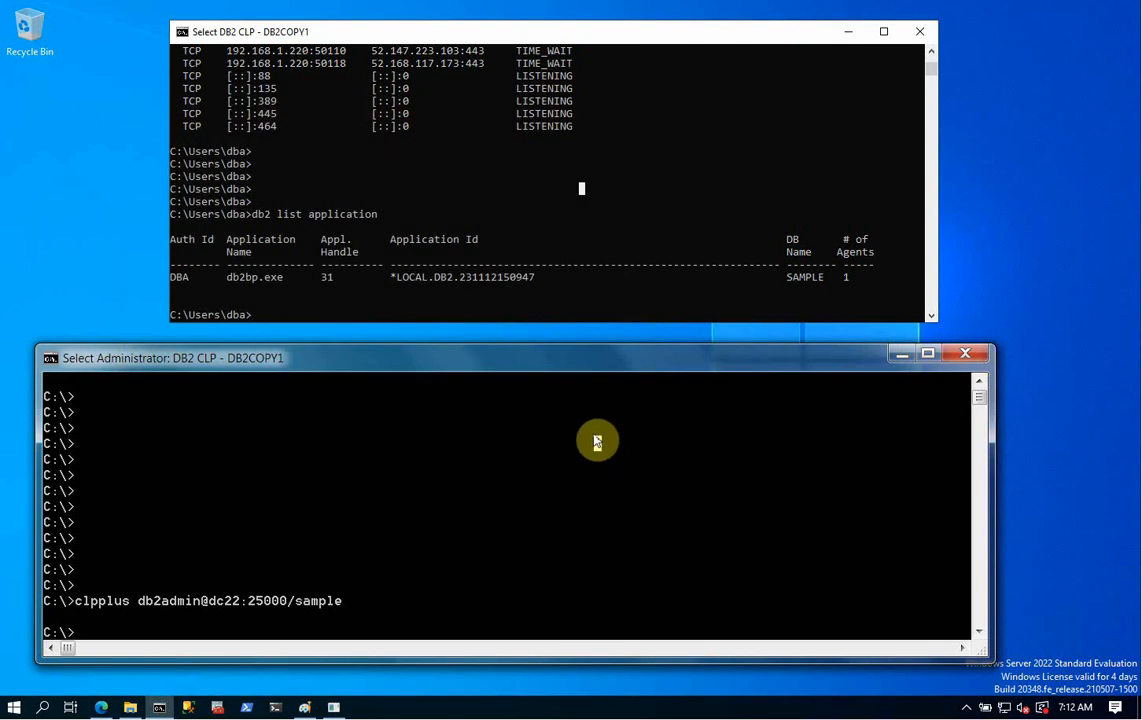
key("Up")
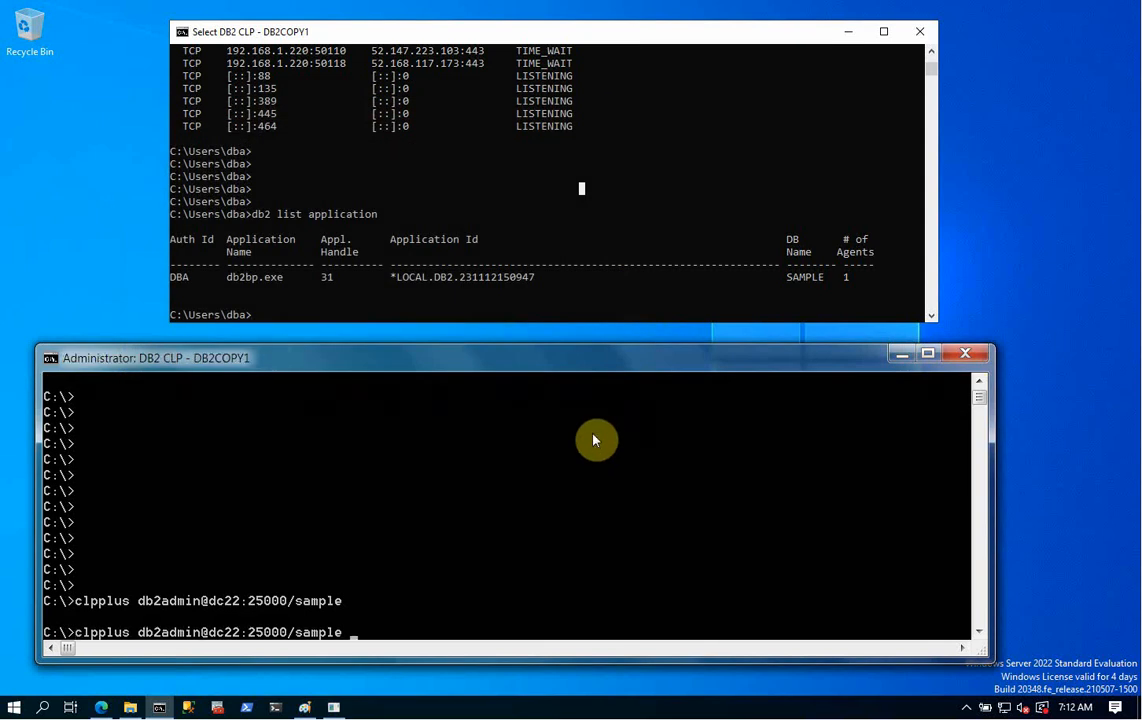
type("-nw")
key("Return")
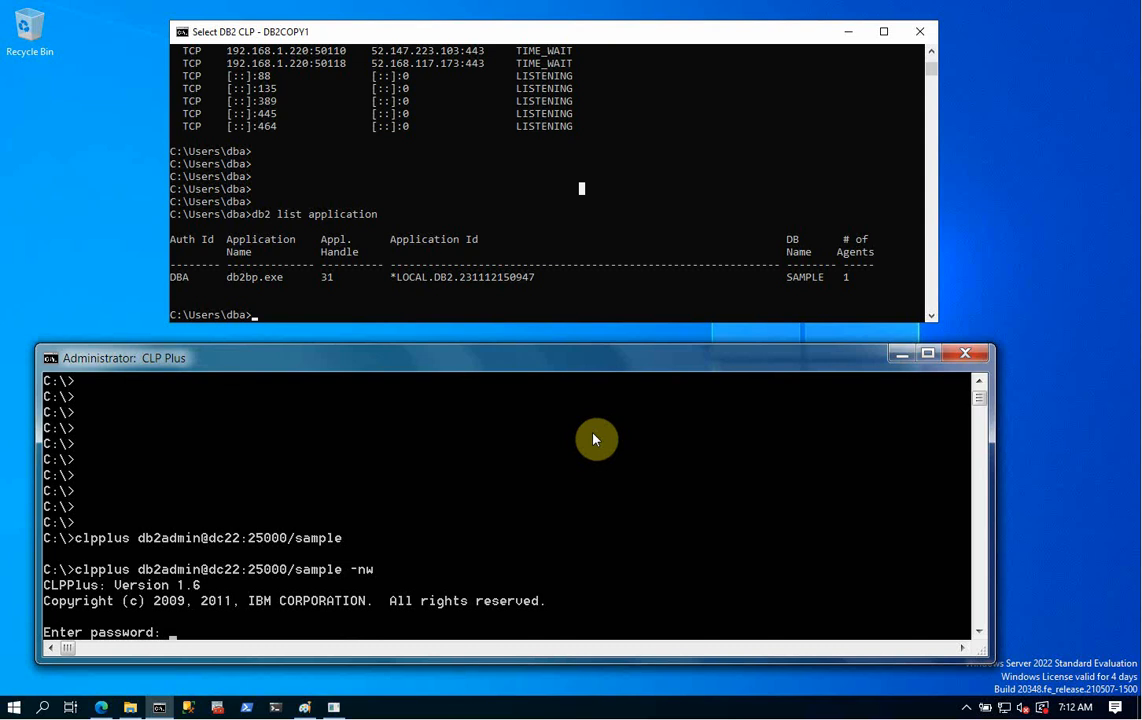
type("************")
key("Return")
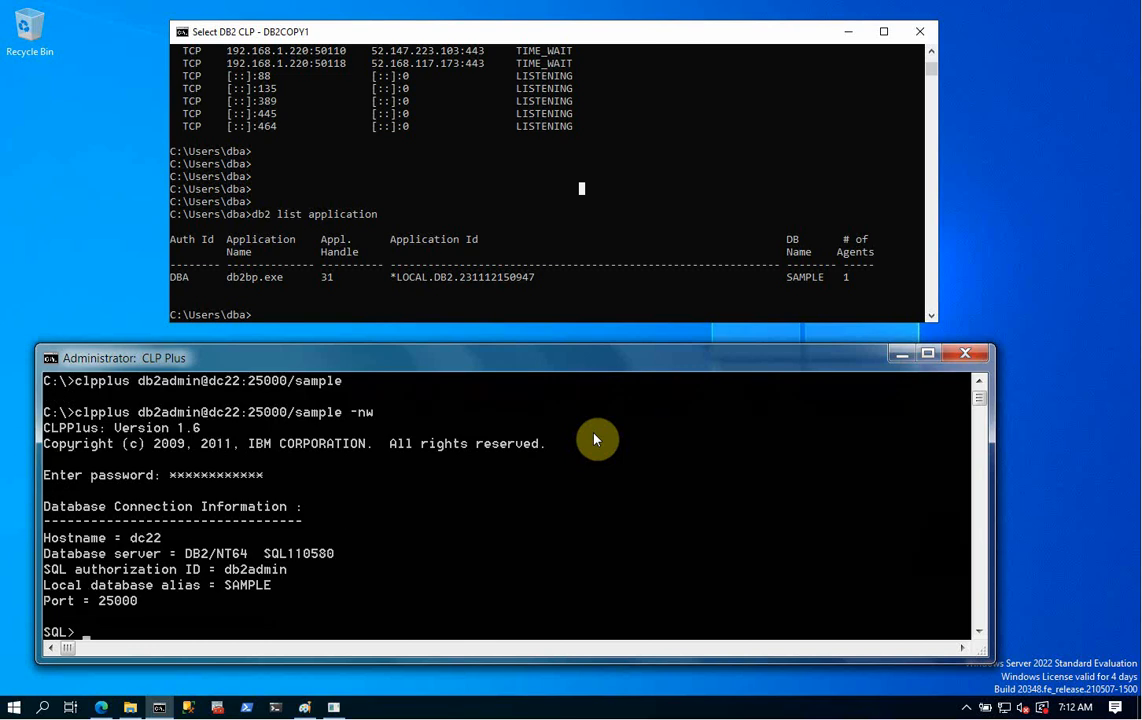
- Quit CLPPlus to return to the C:\> prompt
left_click(443, 275)
left_click(356, 191)
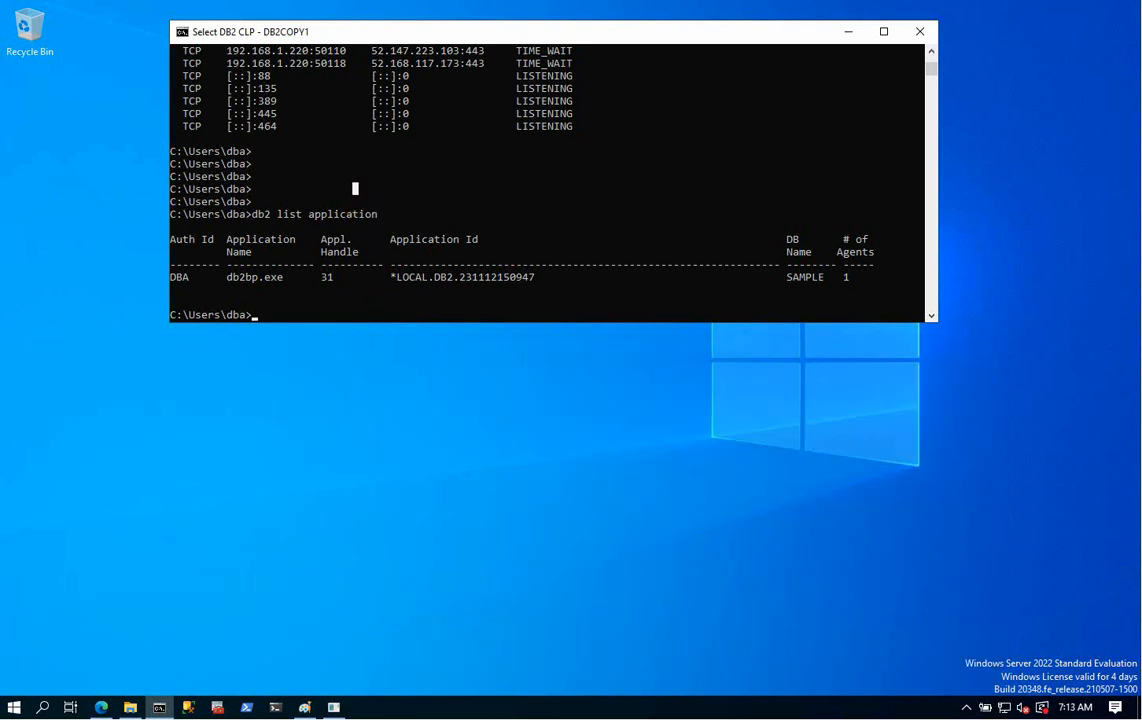
left_click(425, 718)
left_click(255, 602)
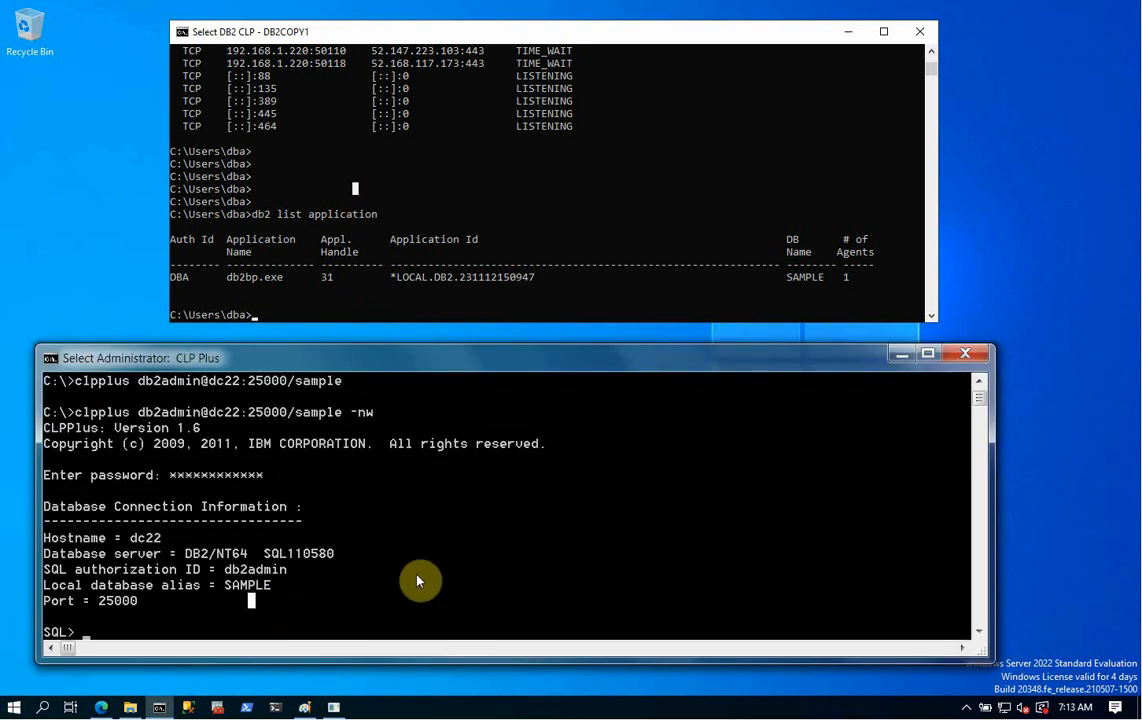
type("qui")
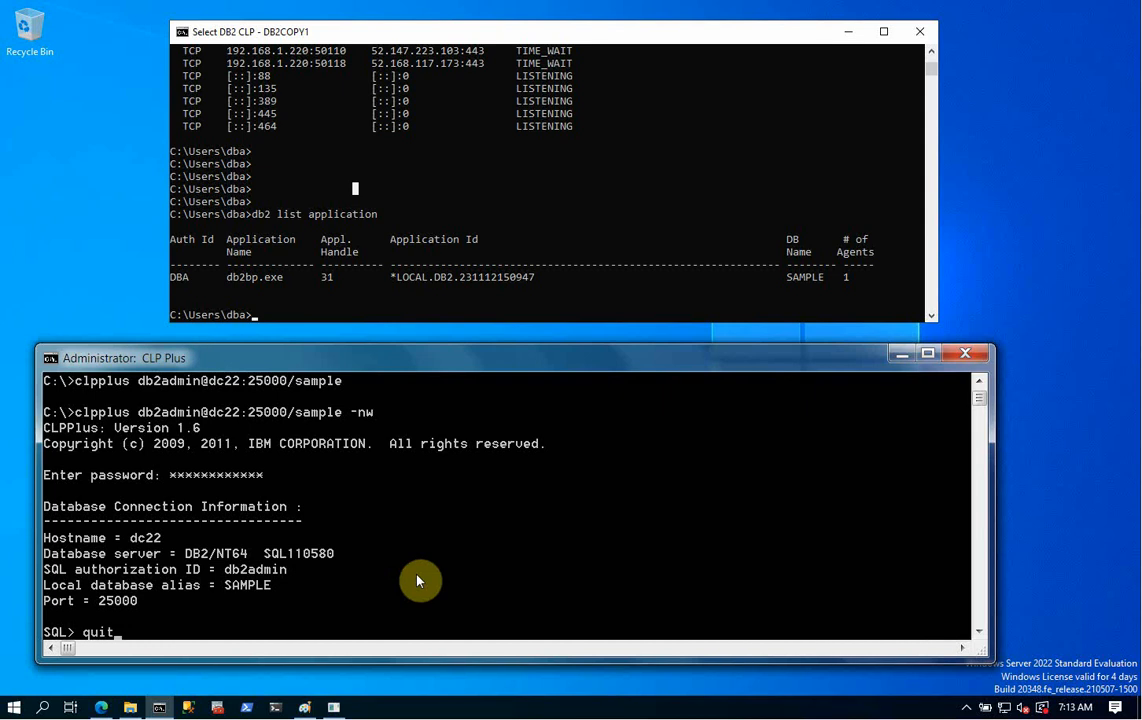
type("t")
key("Return")
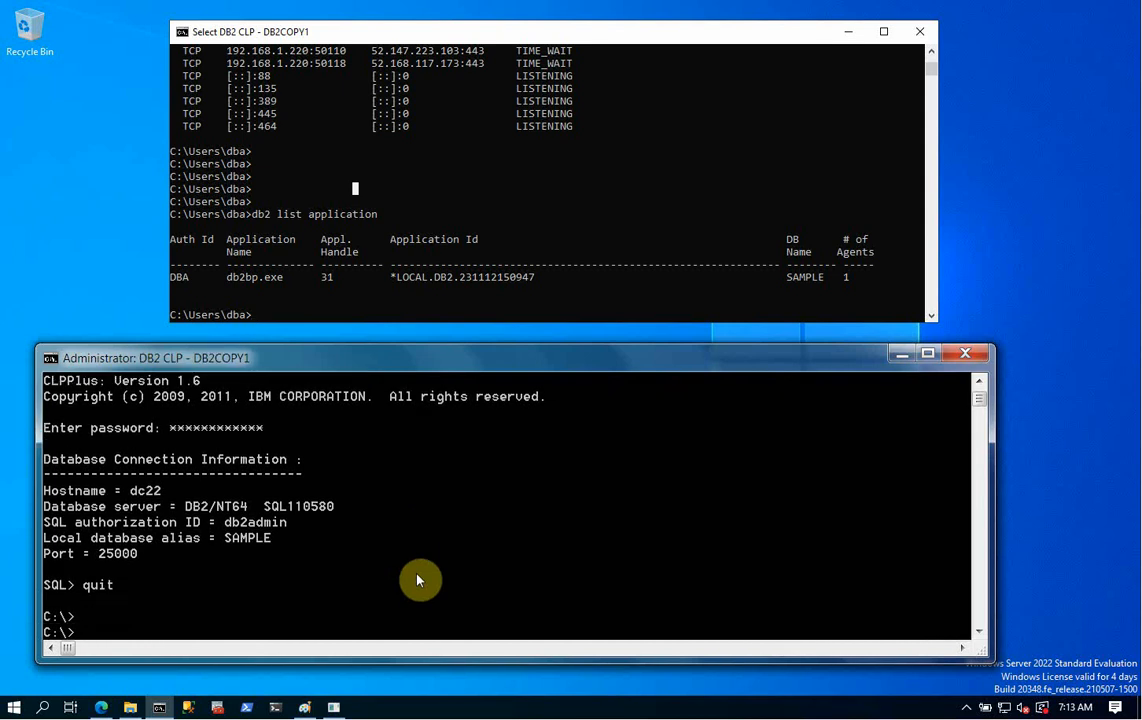
key("Return")
key("Return")
key("Return")
key("Return")
key("Return")
key("Return")
key("Return")
key("Return")
key("Return")
key("Return")
key("Return")
key("Return")
key("Return")
key("Return")
key("Return")
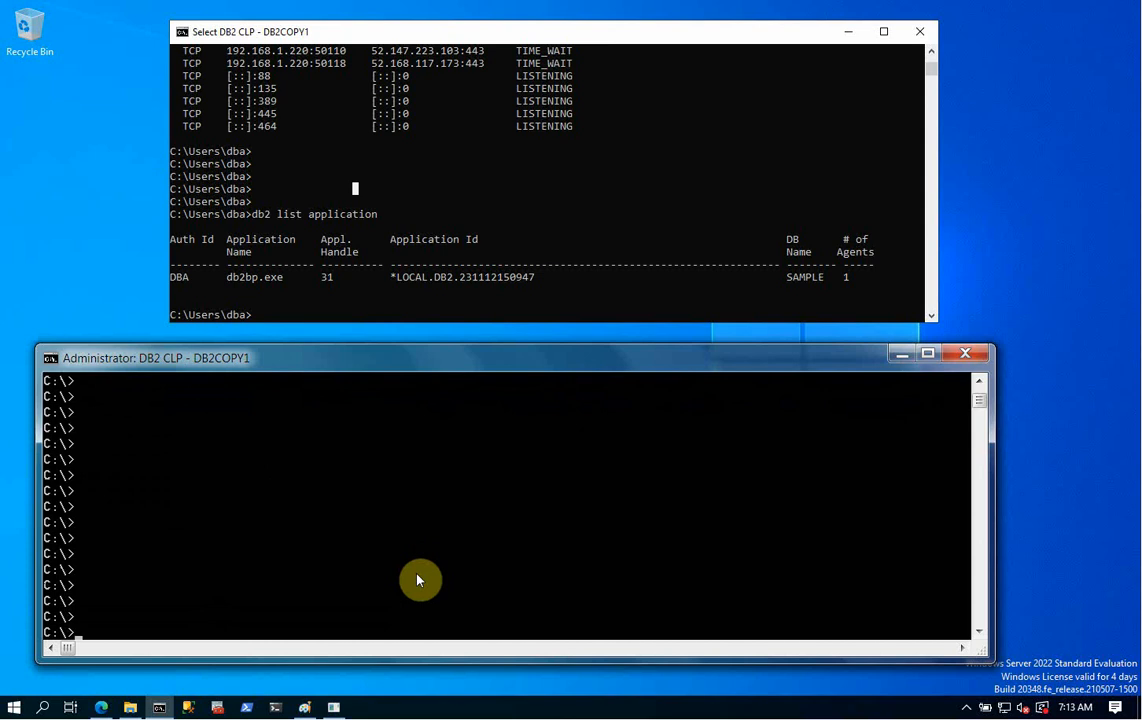
- Catalog TCP/IP node dc22 with remote host dc22 and server port 25000
type("db2 ct")
key("BackSpace")
type("atalog tcpip")
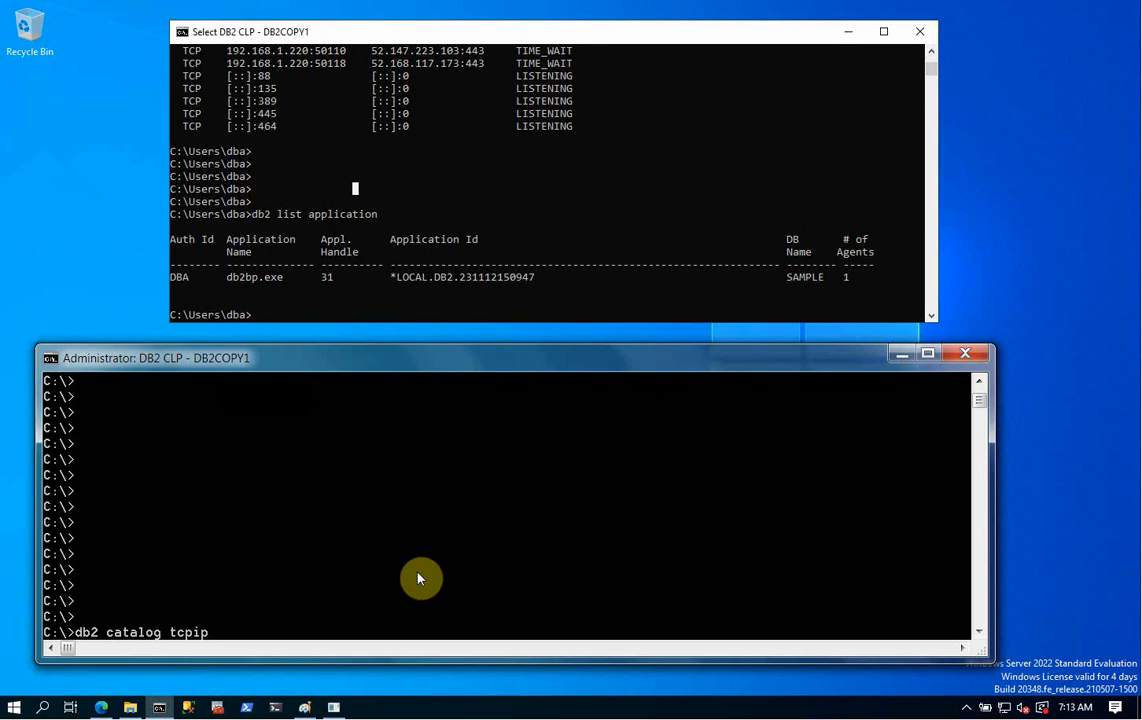
type(" node dc22 remote dc2")
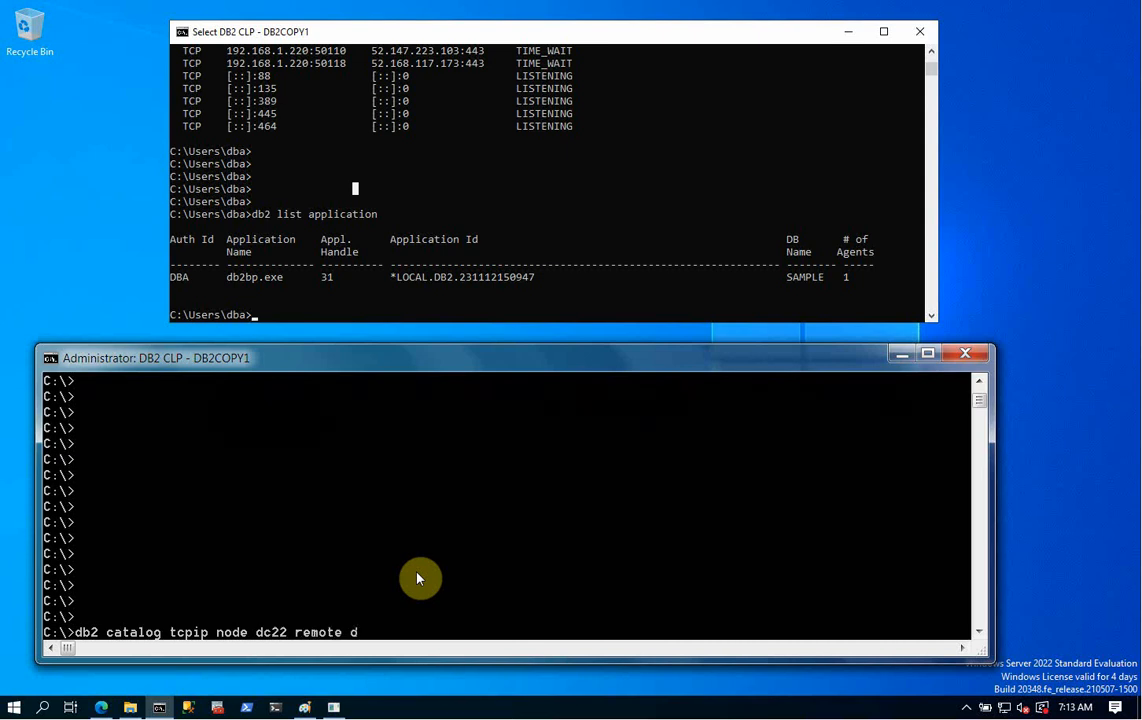
type("2 server 25000")
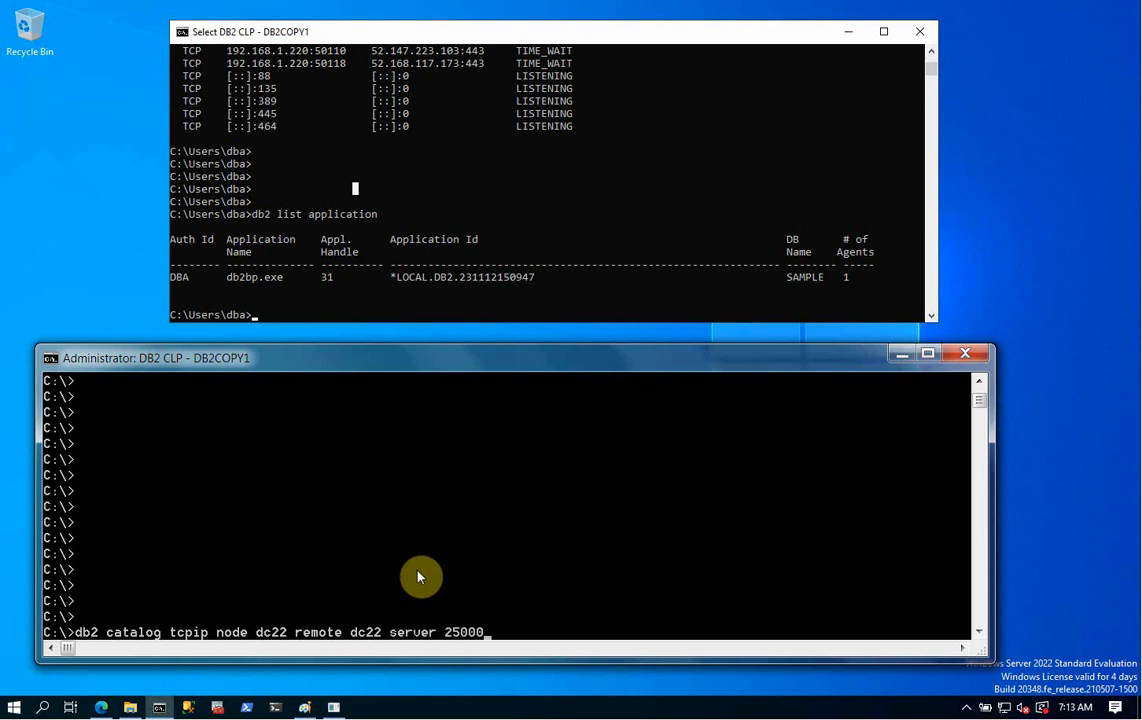
key("Return")
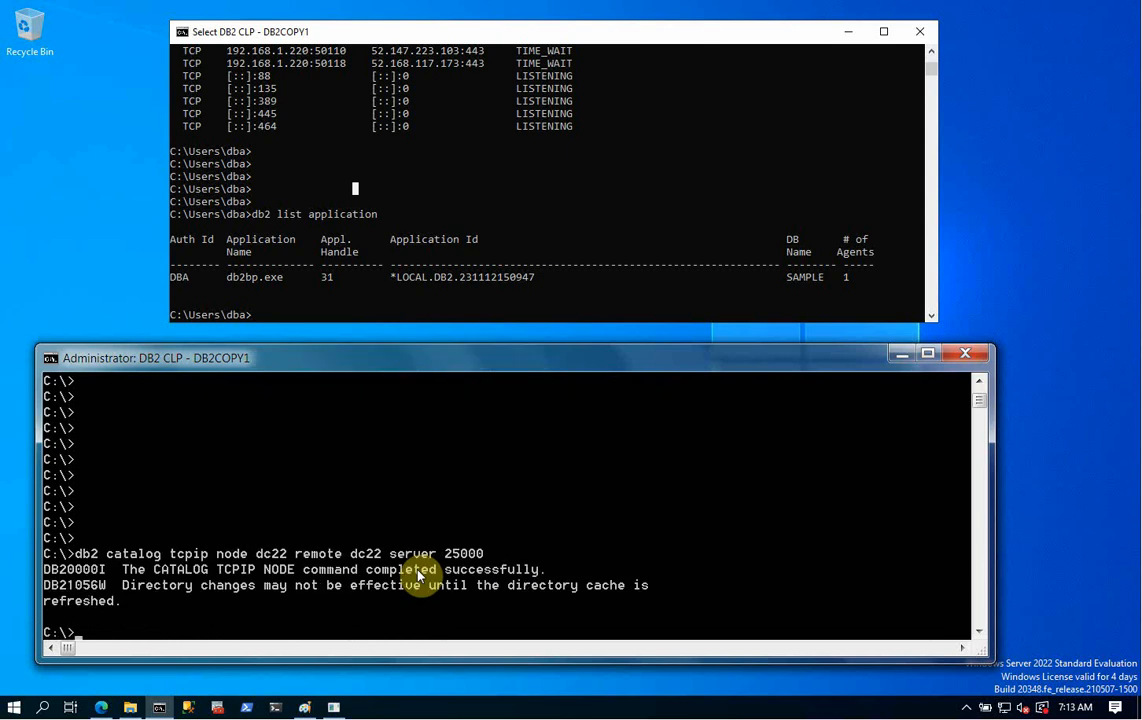
- Catalog the database sample at node dc22
type("db2 catalog database ")
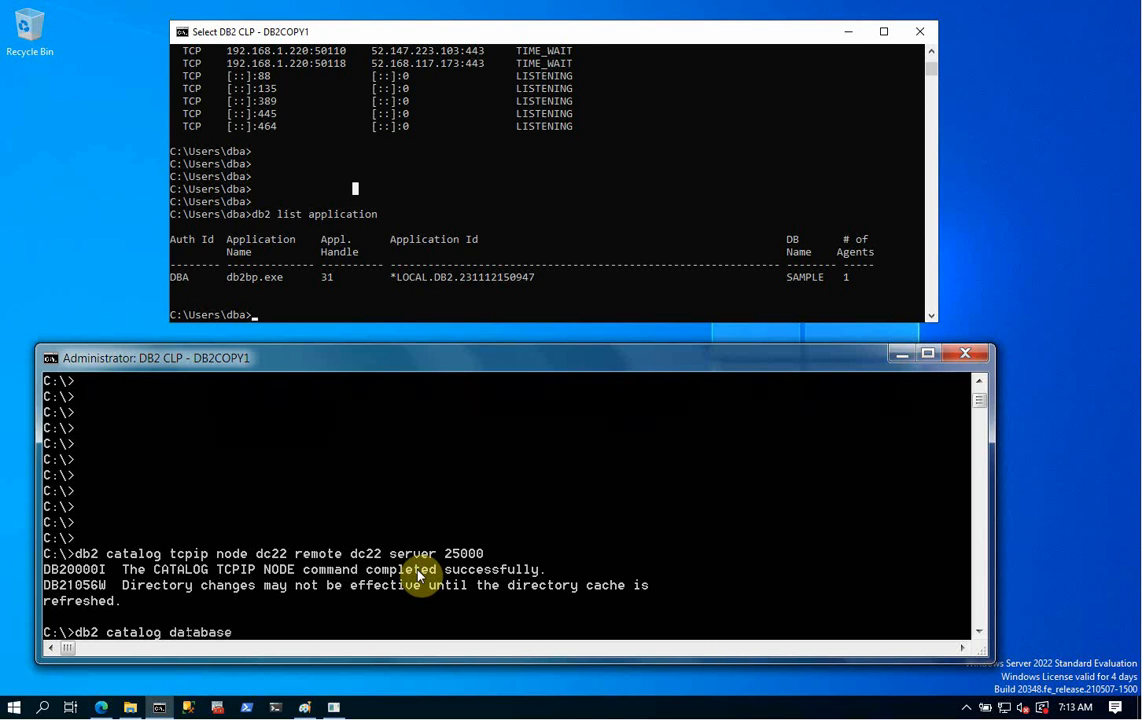
type("sample at n")
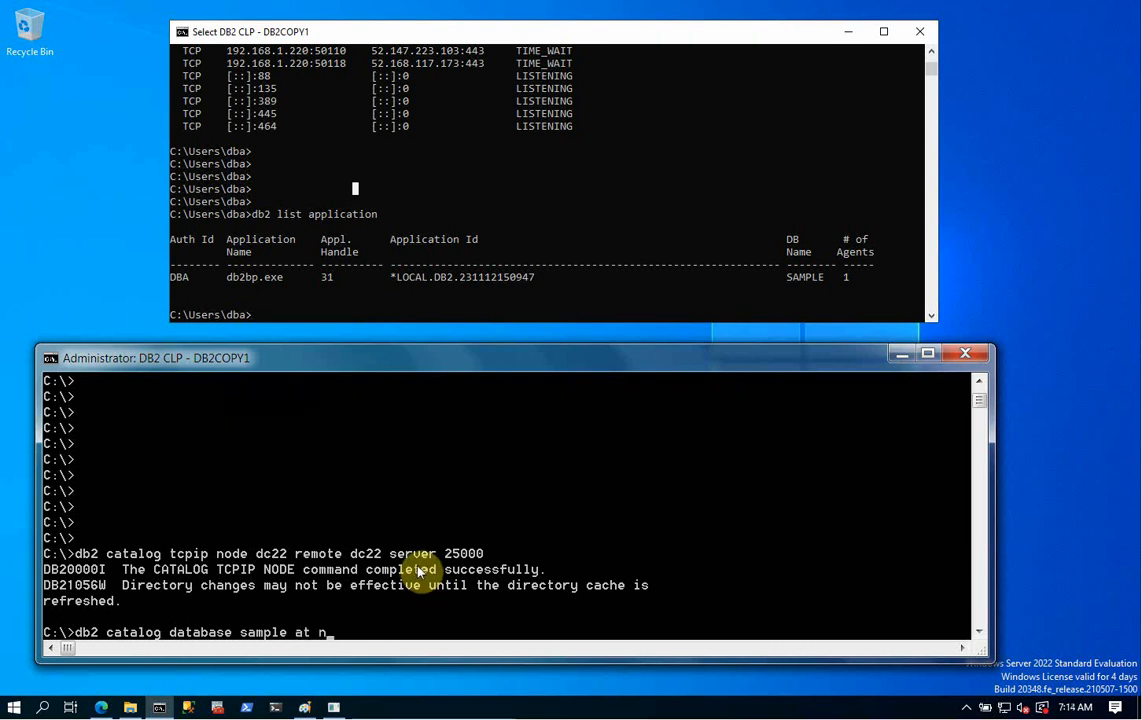
type("ode dc22")
key("Return")
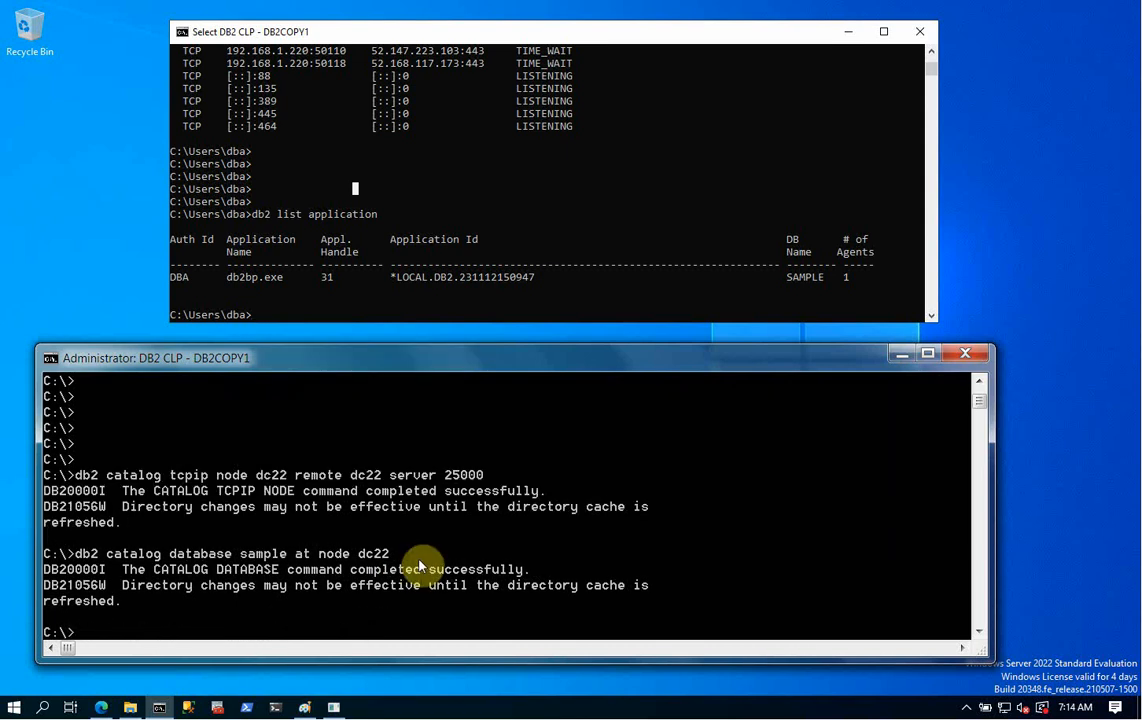
type("db2 list db dit")
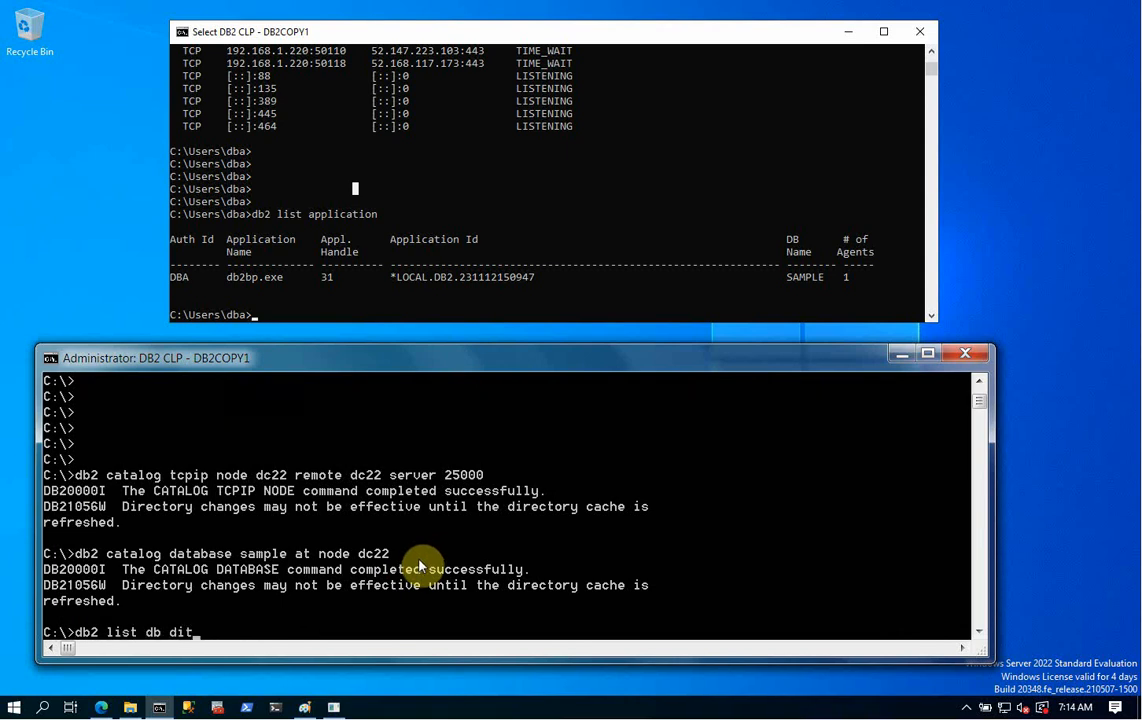
- List the database directory, showing SAMPLE as a remote entry on node DC22
key("BackSpace")
type("rectory")
key("Return")
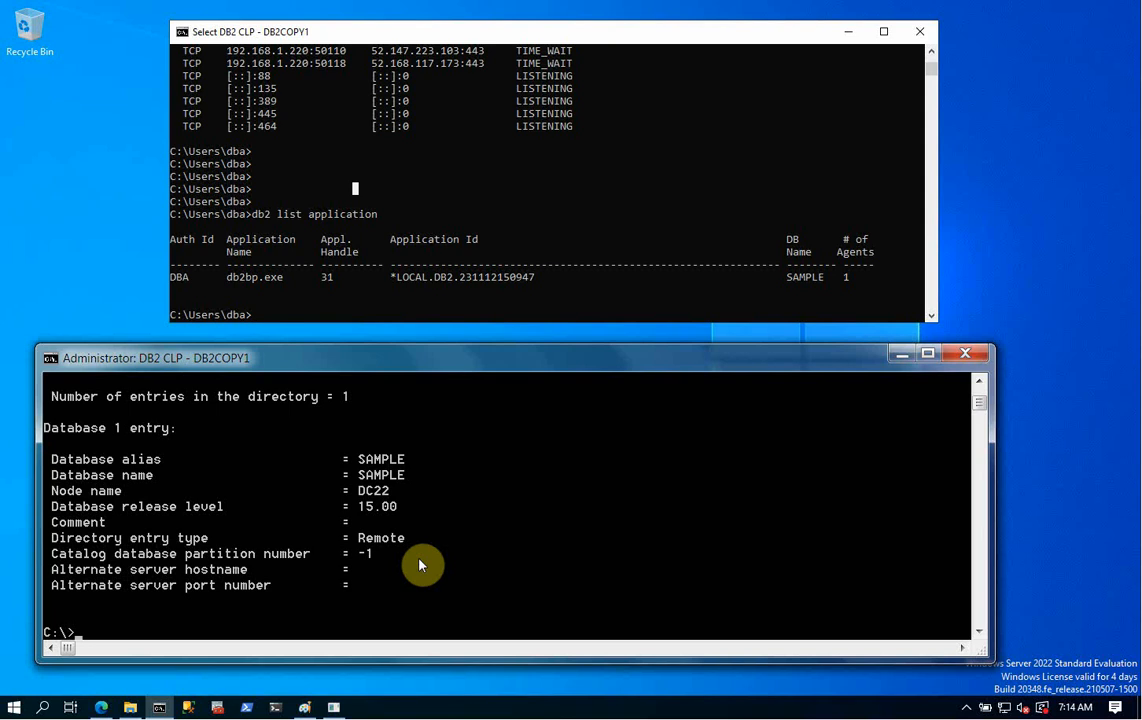
- Connect to SAMPLE as user db2admin, supplying the password when prompted
type("db2 connect to sm")
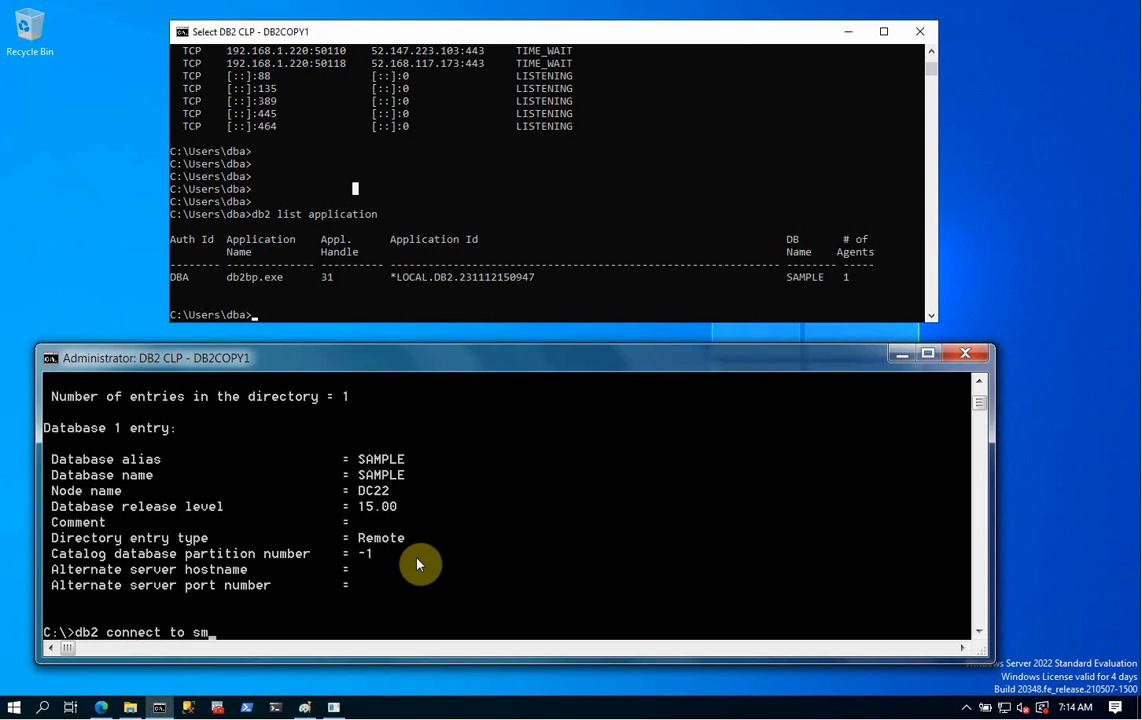
key("BackSpace")
type("ample")
key("Return")
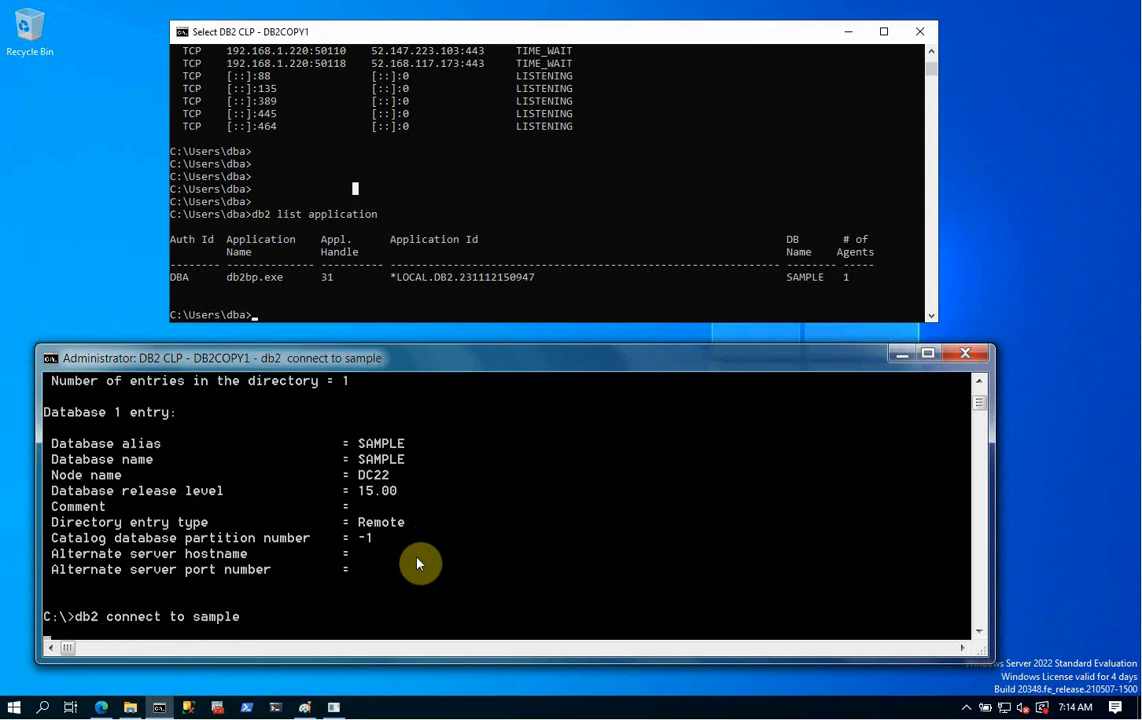
key("Up")
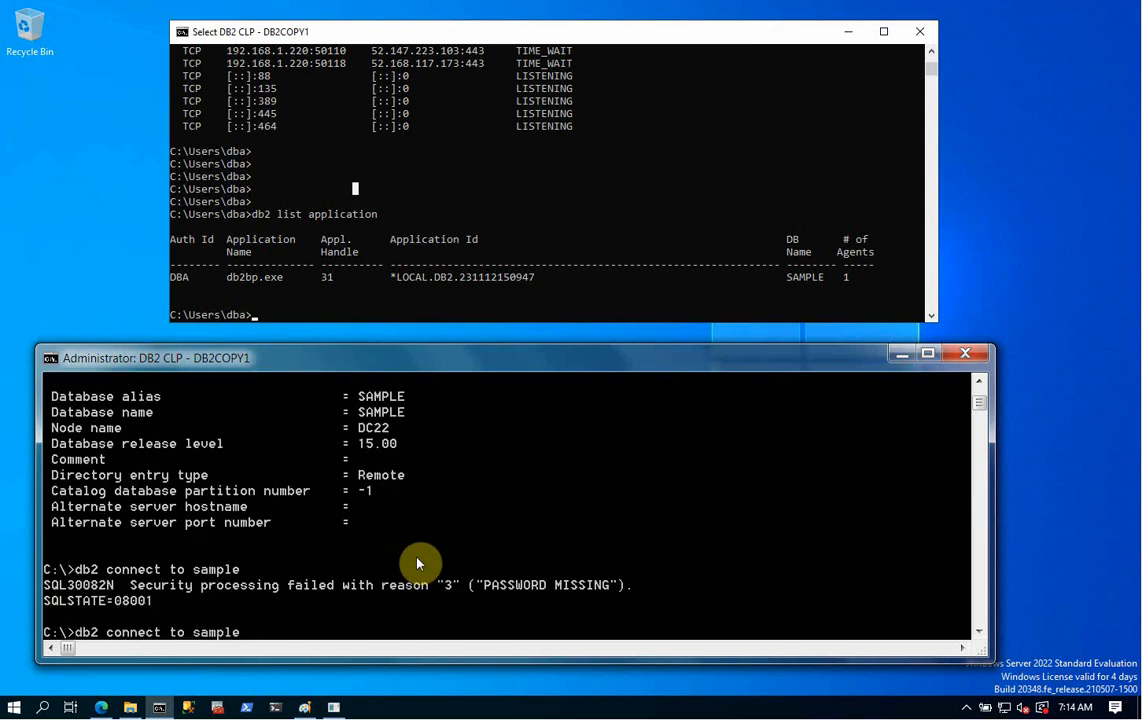
type("user db2admin")
key("Return")
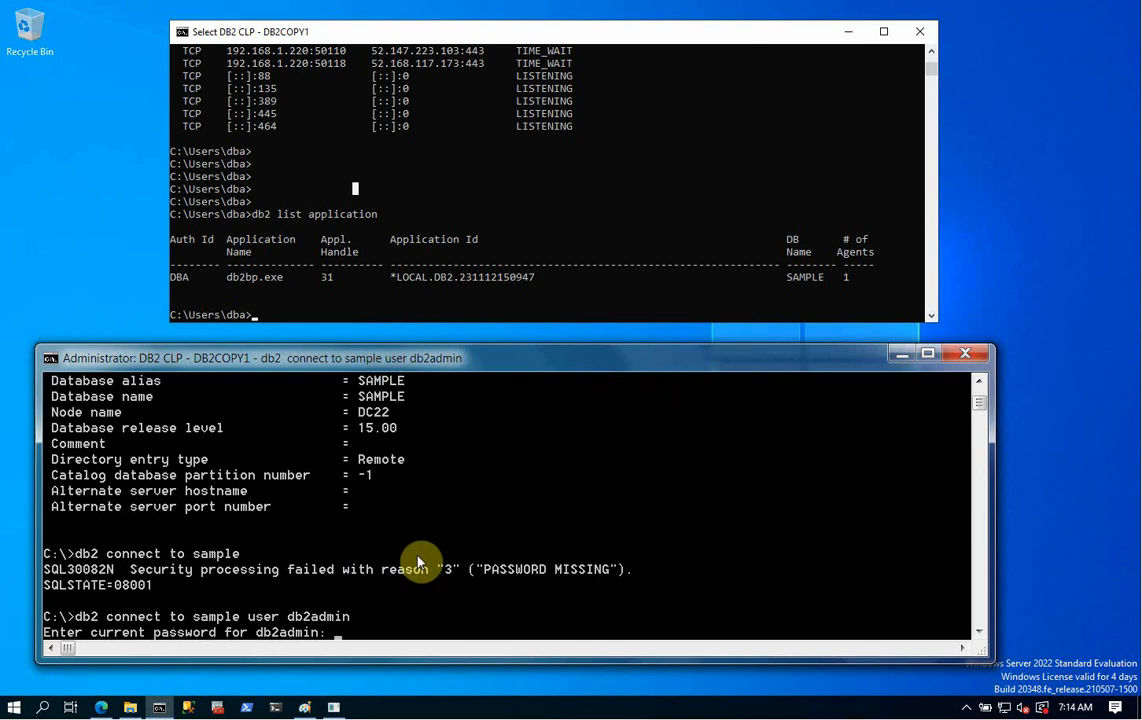
key("Return")
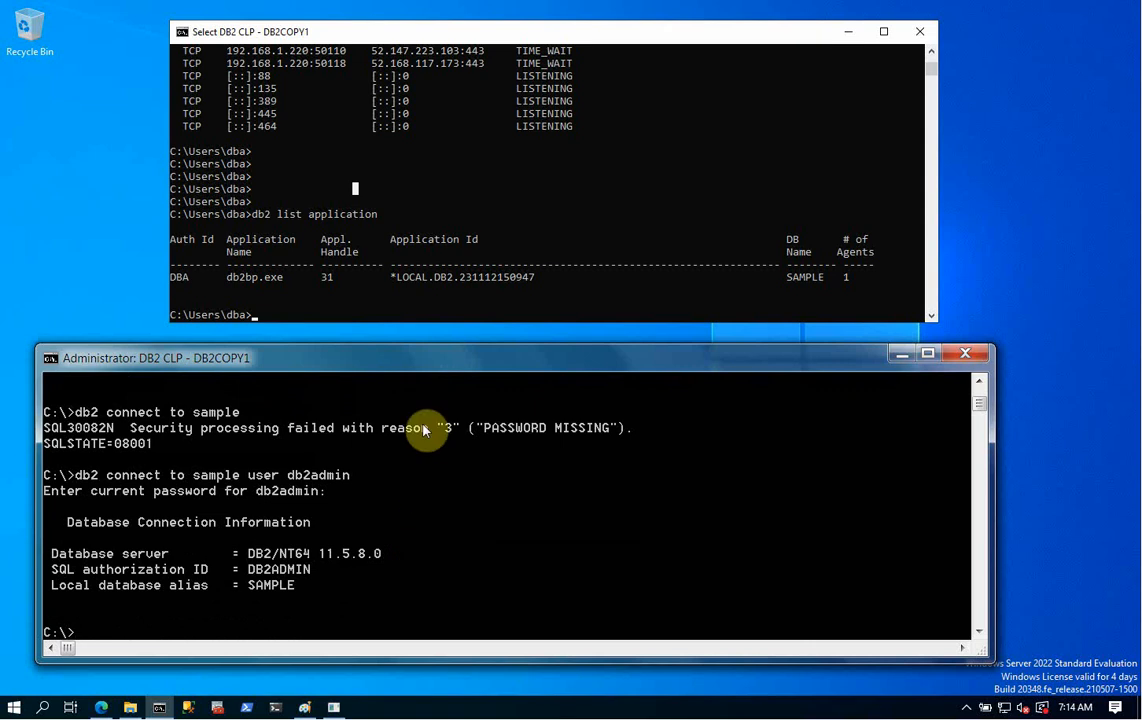
left_click(414, 302)
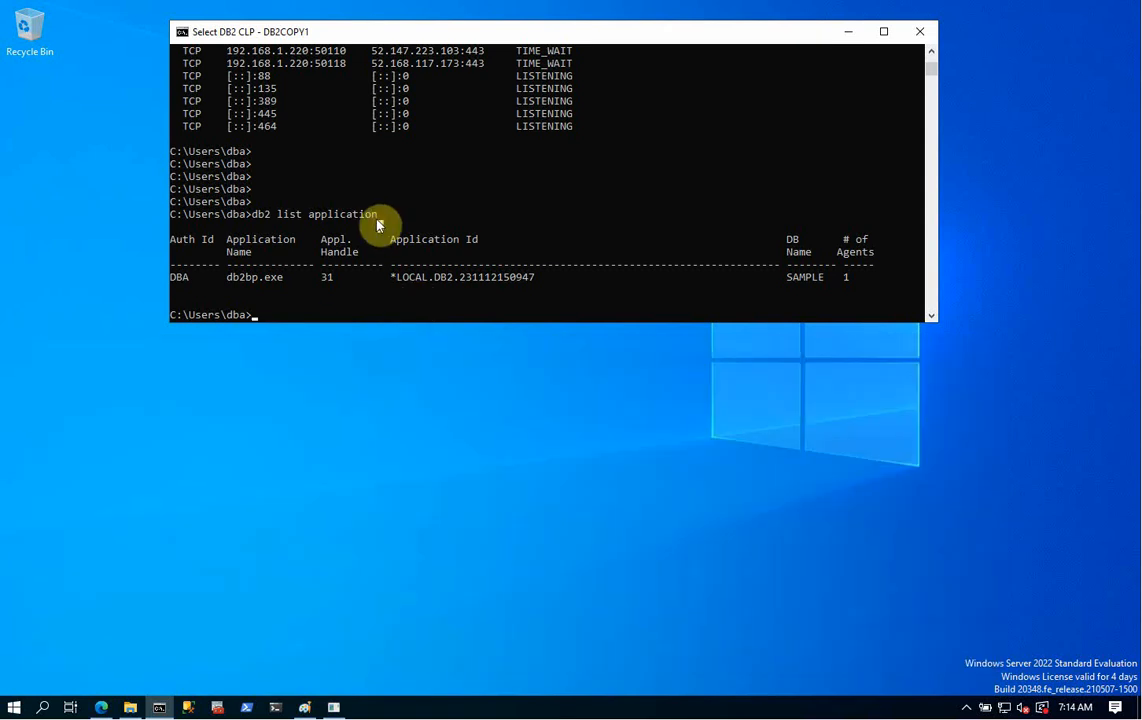
- Re-list server applications, showing DB2ADMIN's SAMPLE connection from 192.168.1.153 beside the local one
right_click(377, 230)
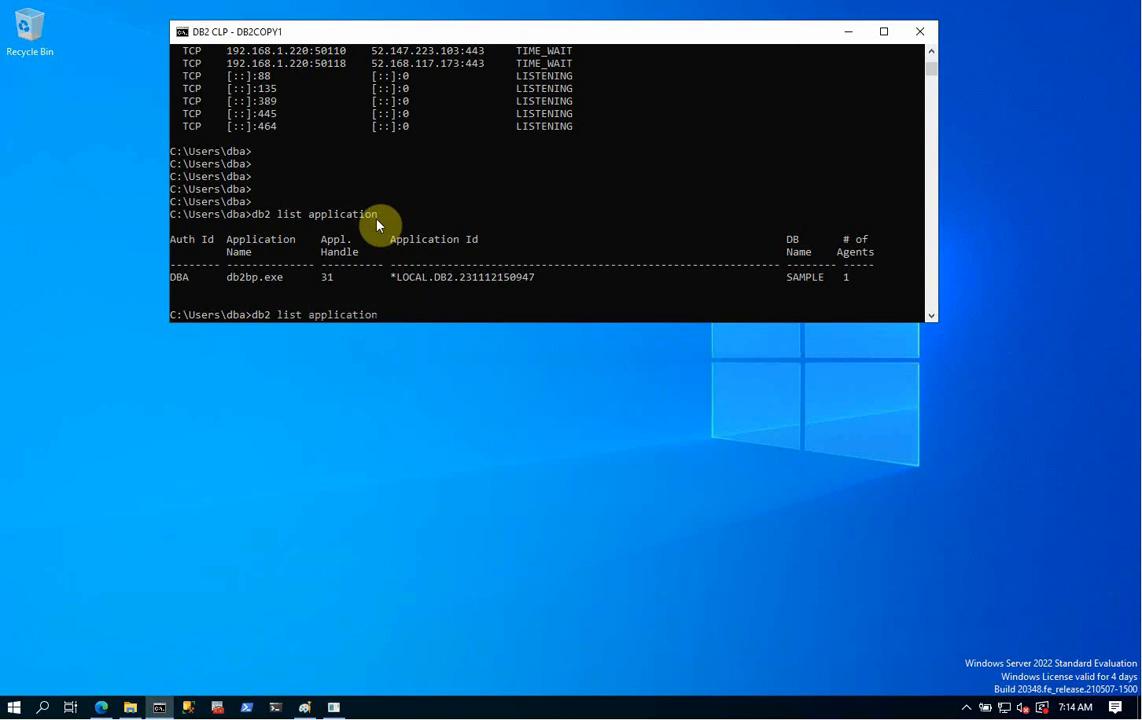
key("Return")
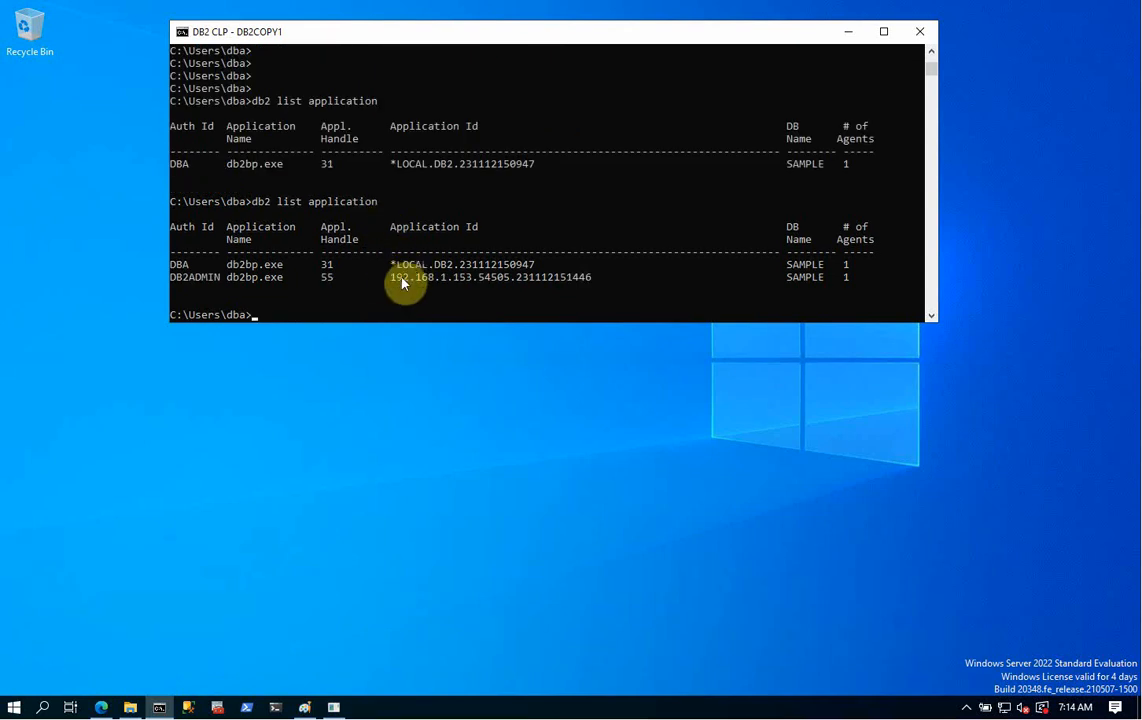
left_click_drag(391, 278, 472, 280)
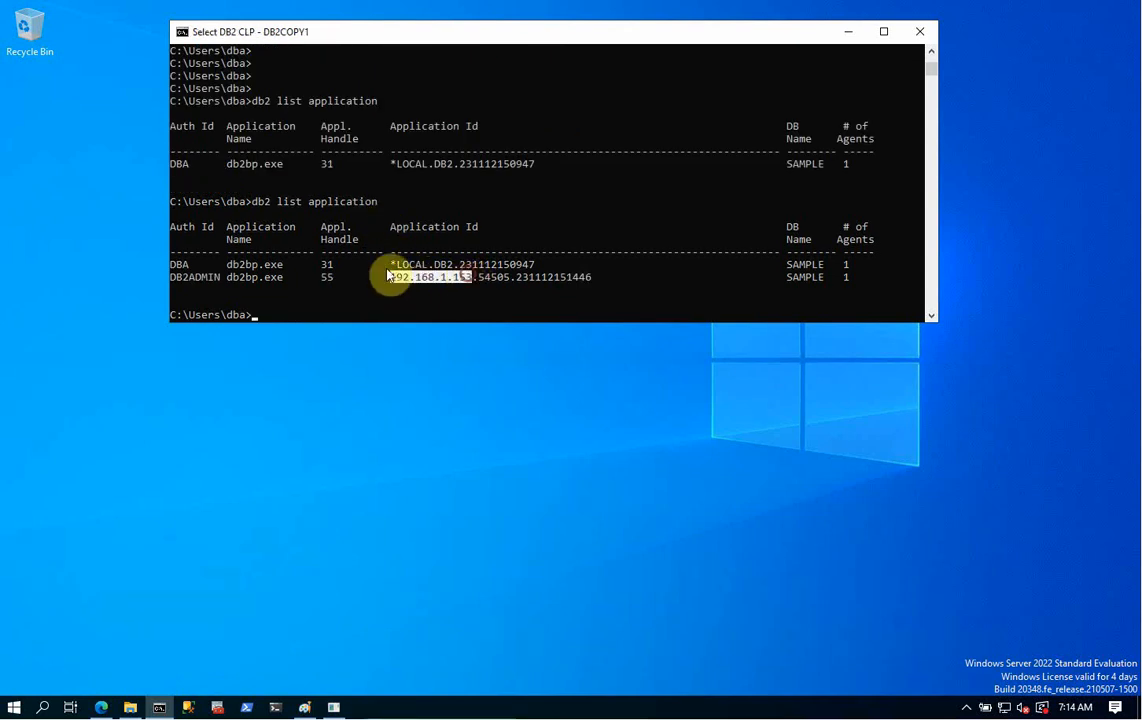
left_click_drag(177, 279, 207, 280)
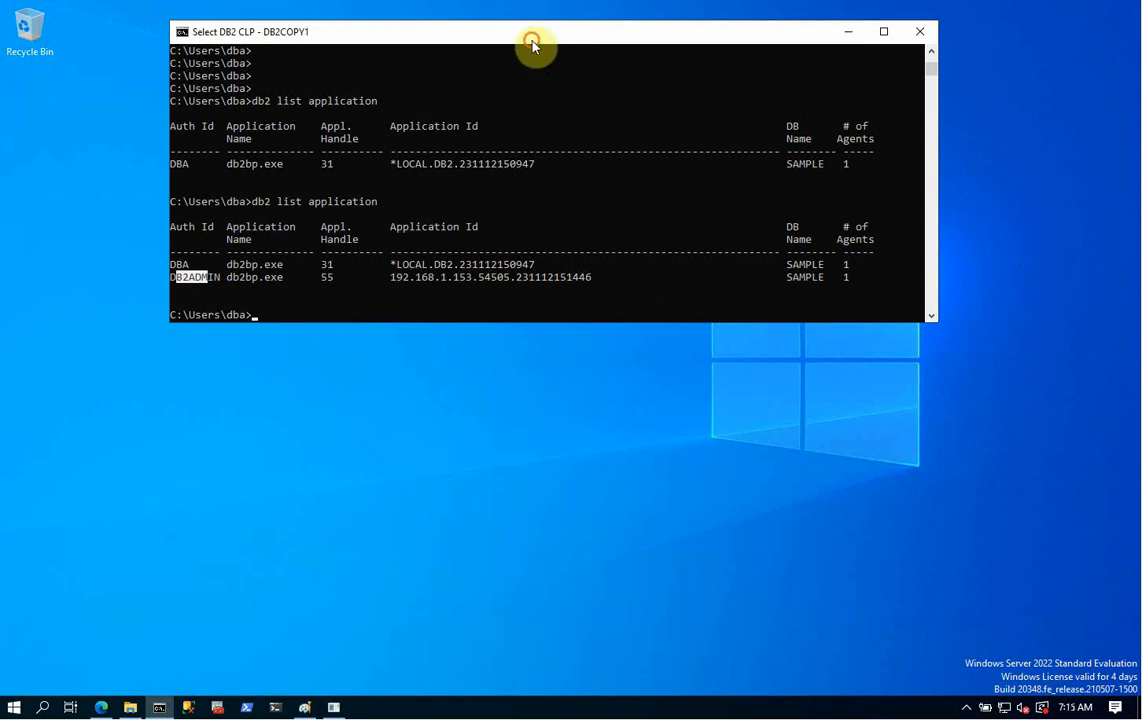
left_click_drag(532, 43, 423, 112)
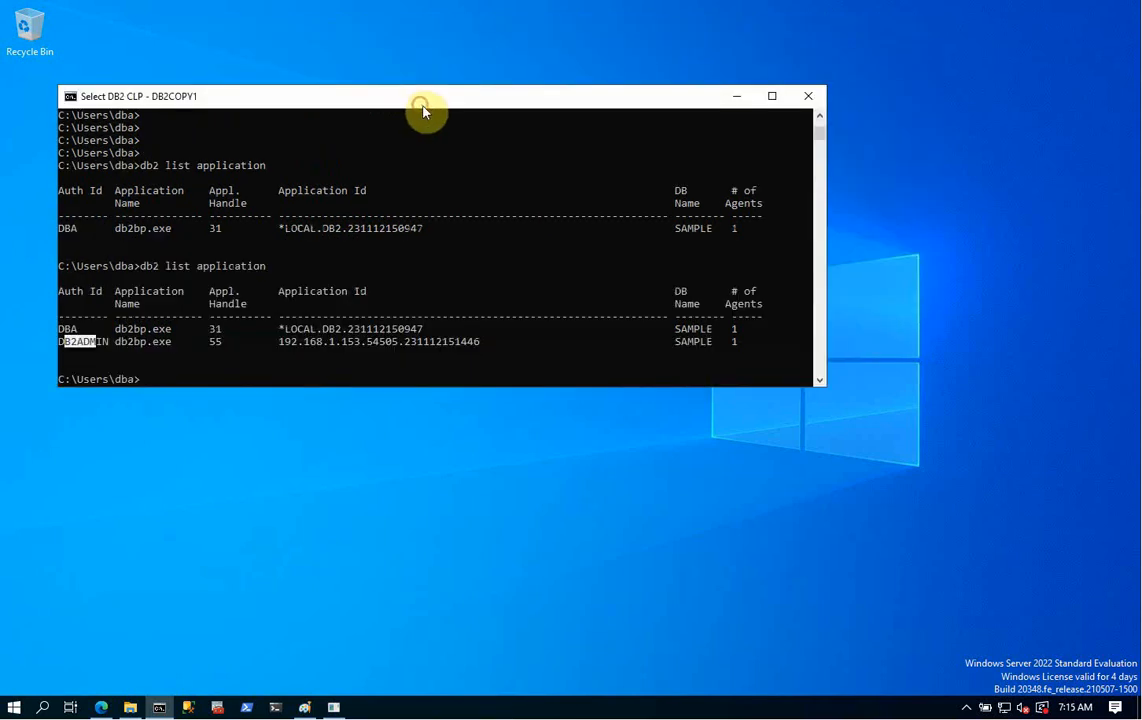